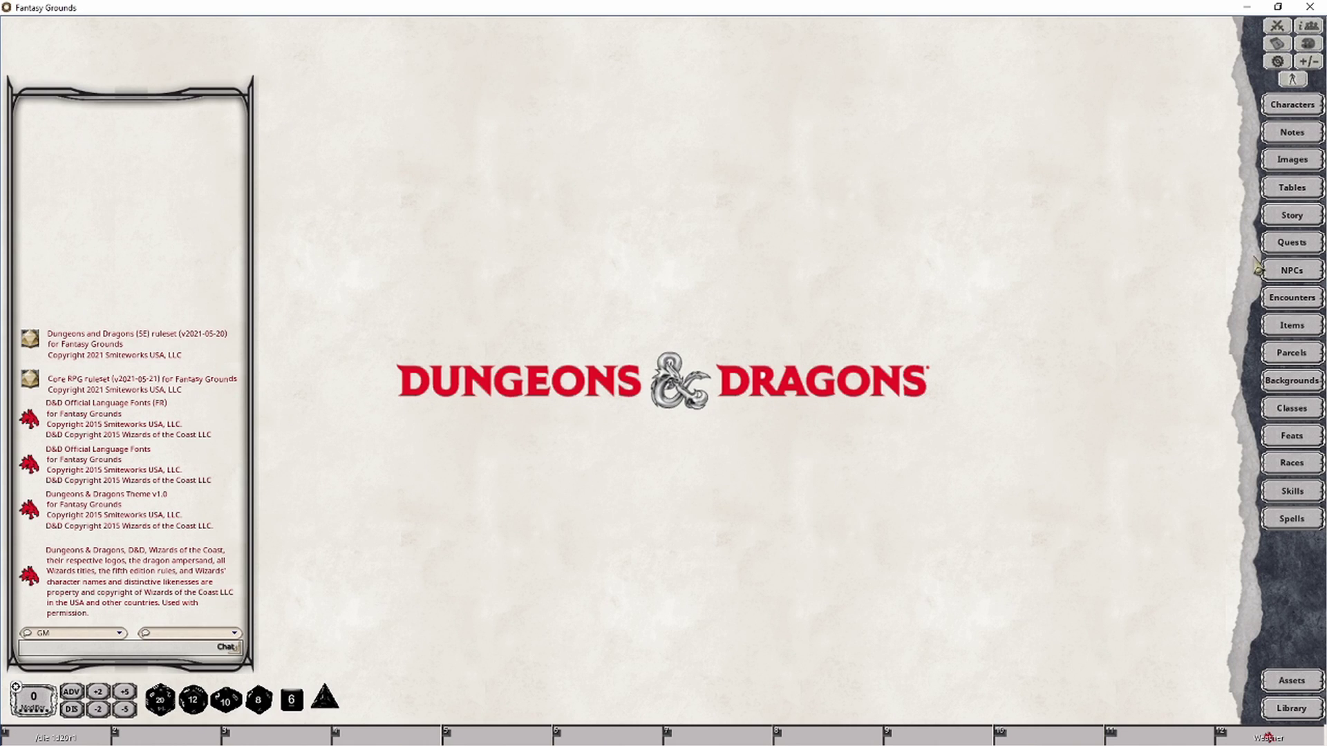
Open the Cragmaw Hideout (Player) map, expand it to the full background area and unlock it for editing
{"action": "left_click", "coordinate": [1291, 160]}
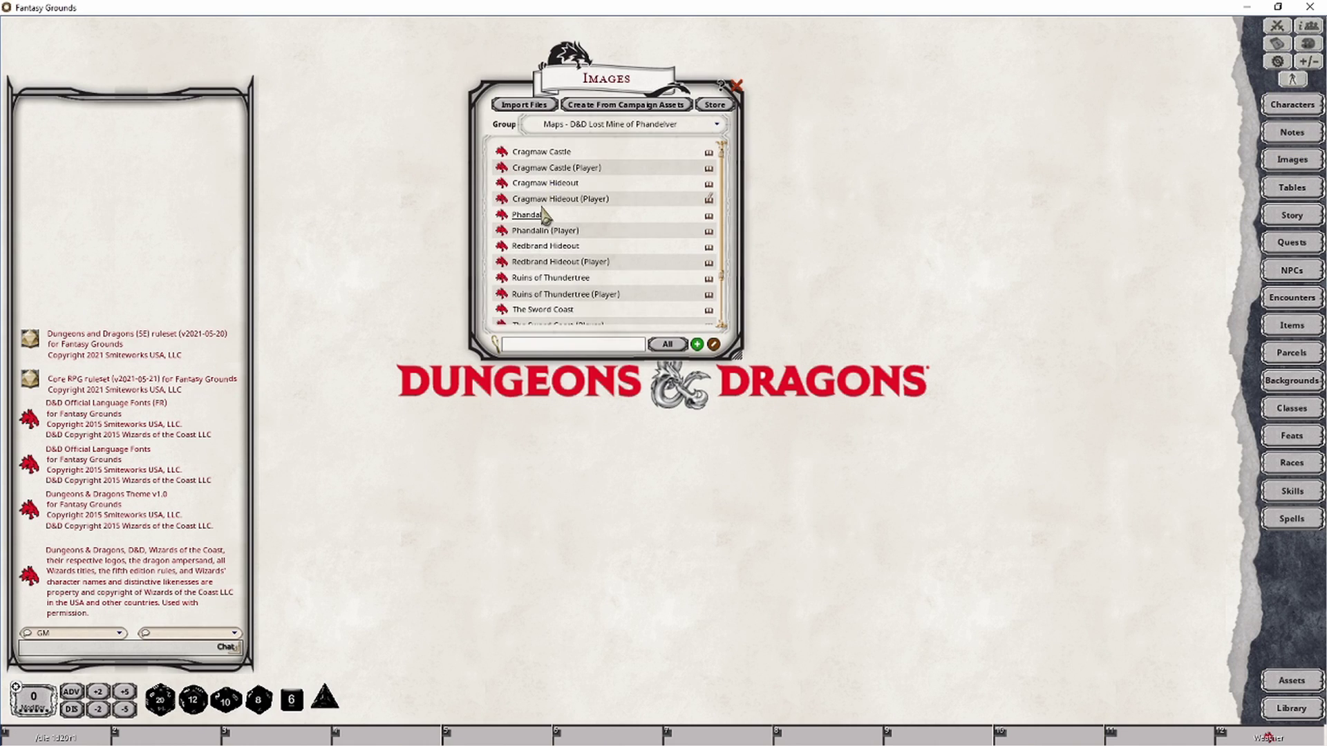
{"action": "left_click", "coordinate": [552, 199]}
{"action": "left_click", "coordinate": [736, 88]}
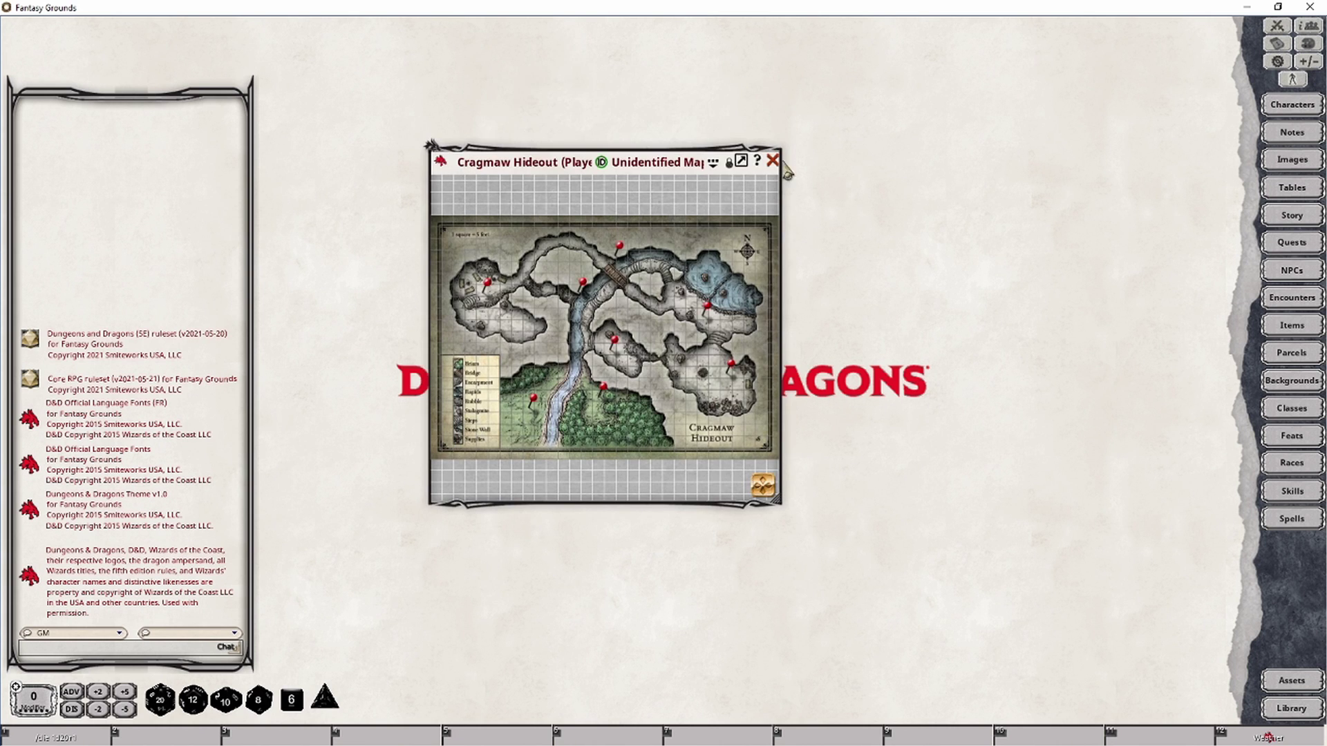
{"action": "left_click", "coordinate": [741, 161]}
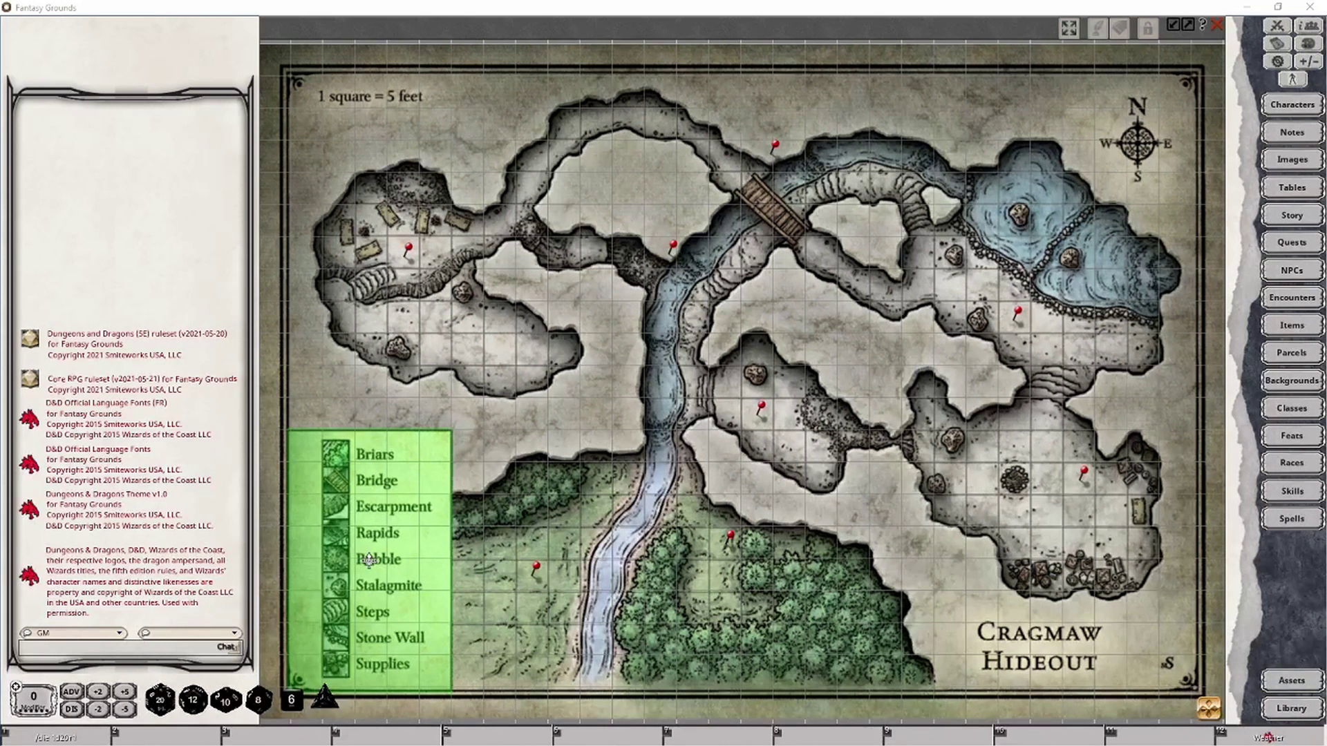
{"action": "left_click", "coordinate": [1153, 38]}
{"action": "left_click", "coordinate": [1150, 33]}
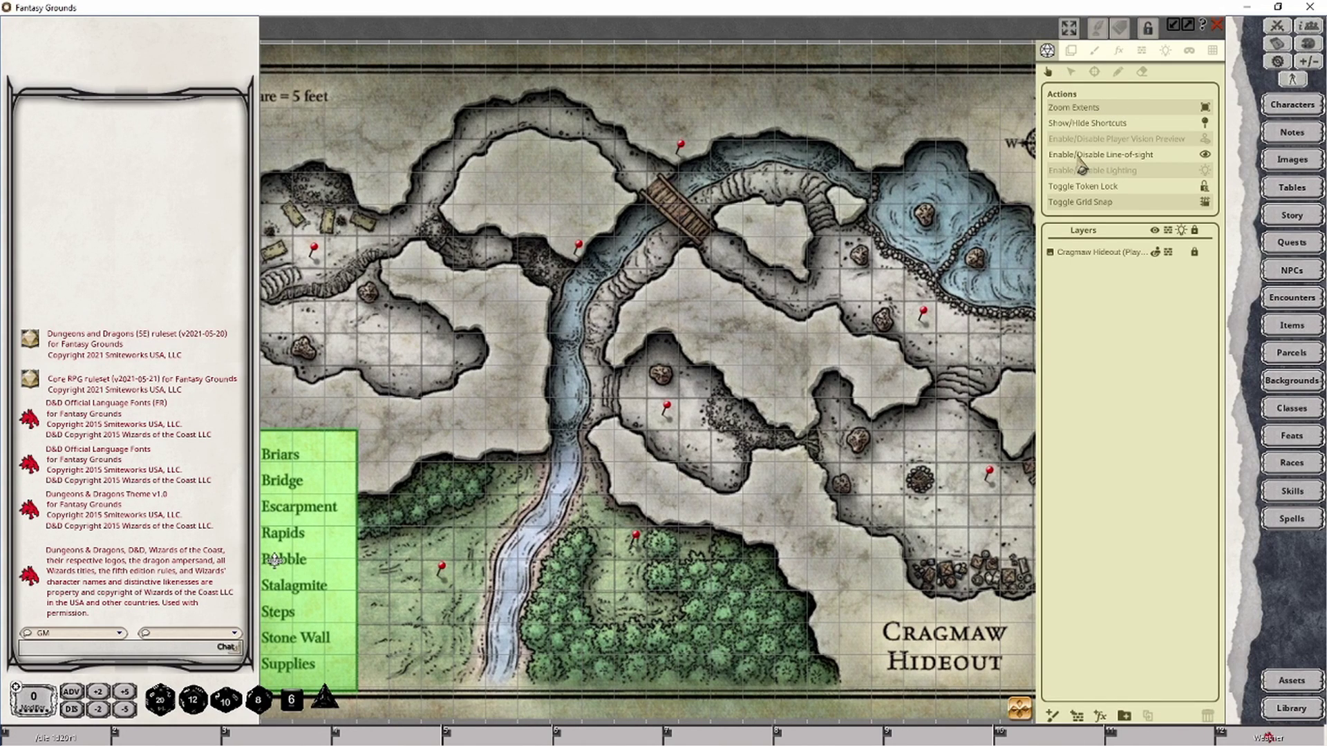
Review the map's line-of-sight walls and terrain, and enable lighting for the map
{"action": "left_click", "coordinate": [1143, 53]}
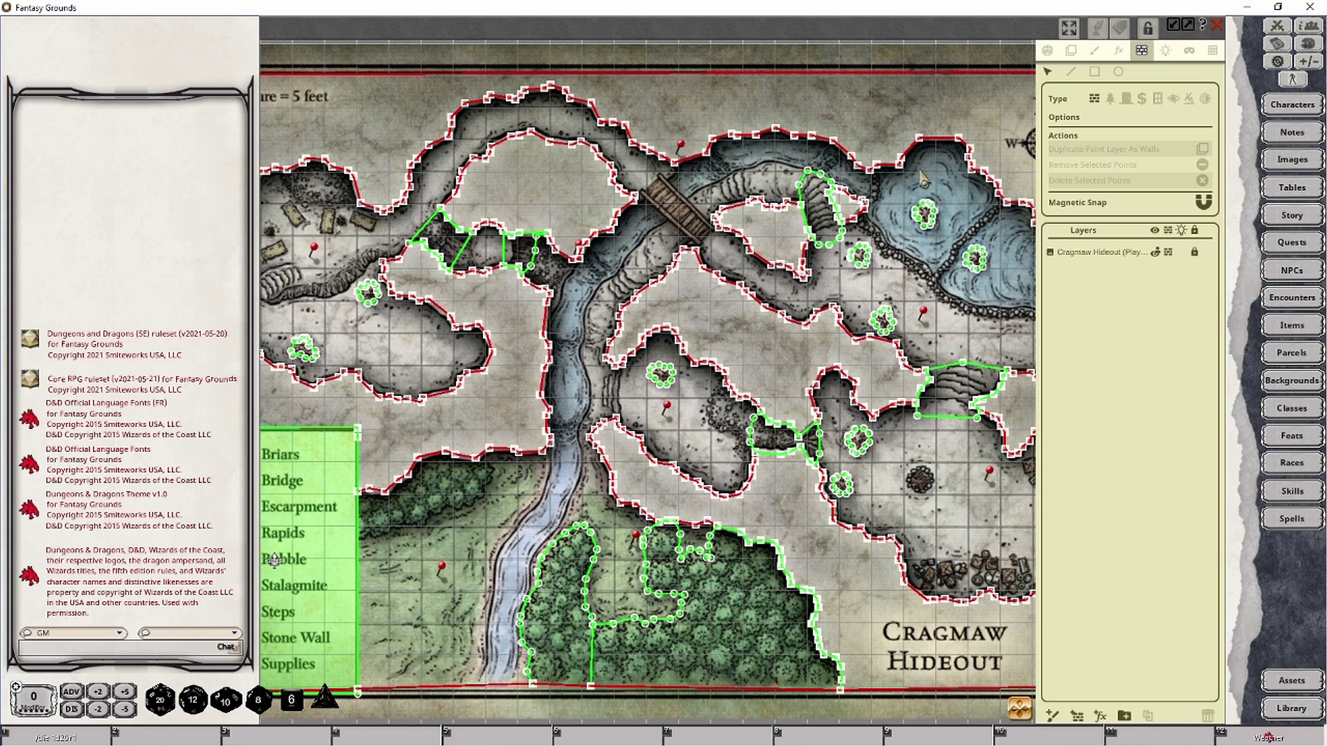
{"action": "left_click", "coordinate": [1048, 52]}
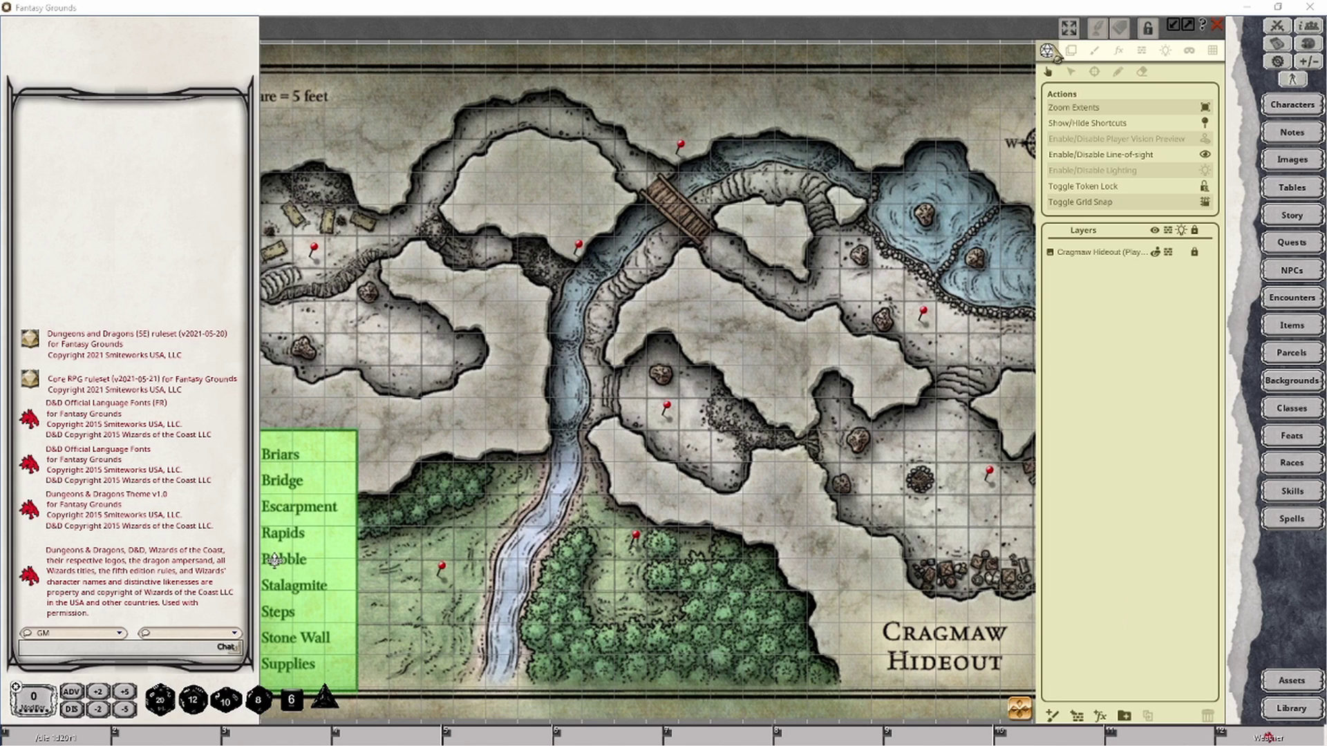
{"action": "left_click", "coordinate": [1104, 172]}
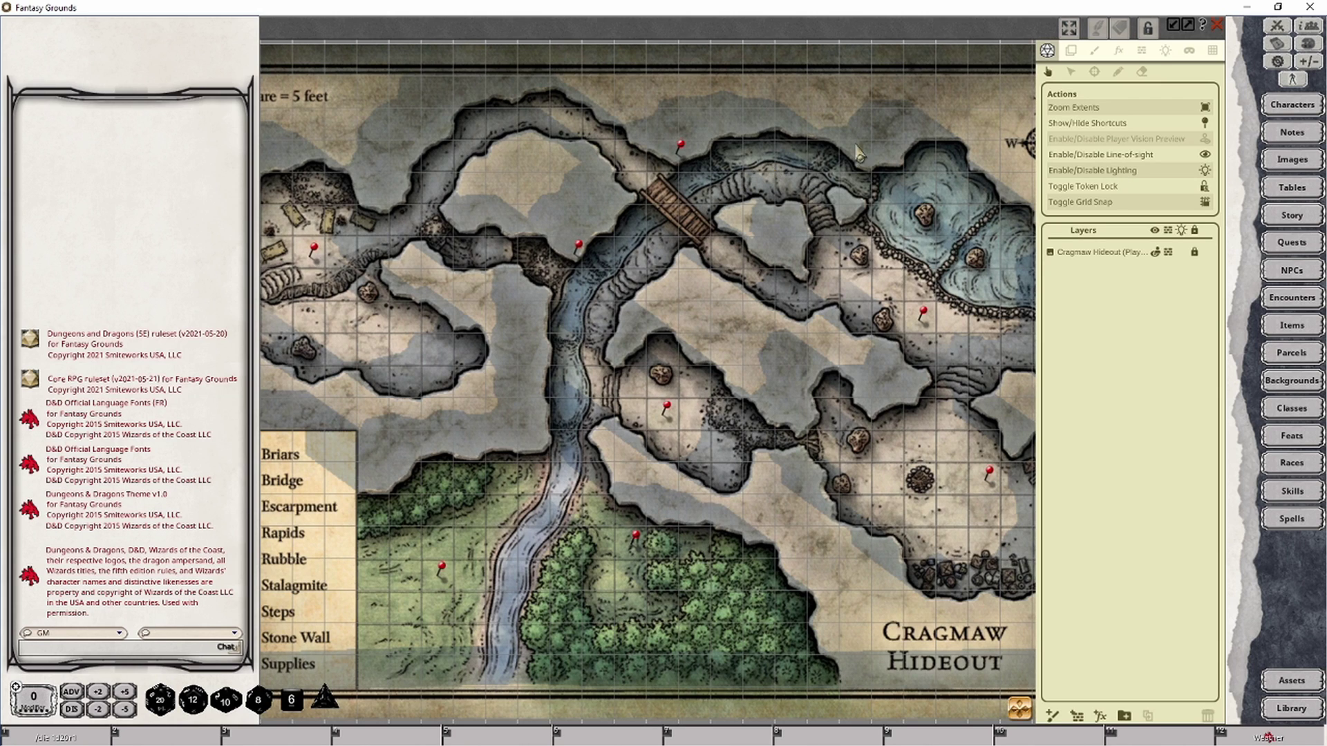
Switch off the ambient light on the Cragmaw Hideout map
{"action": "left_click", "coordinate": [1167, 54]}
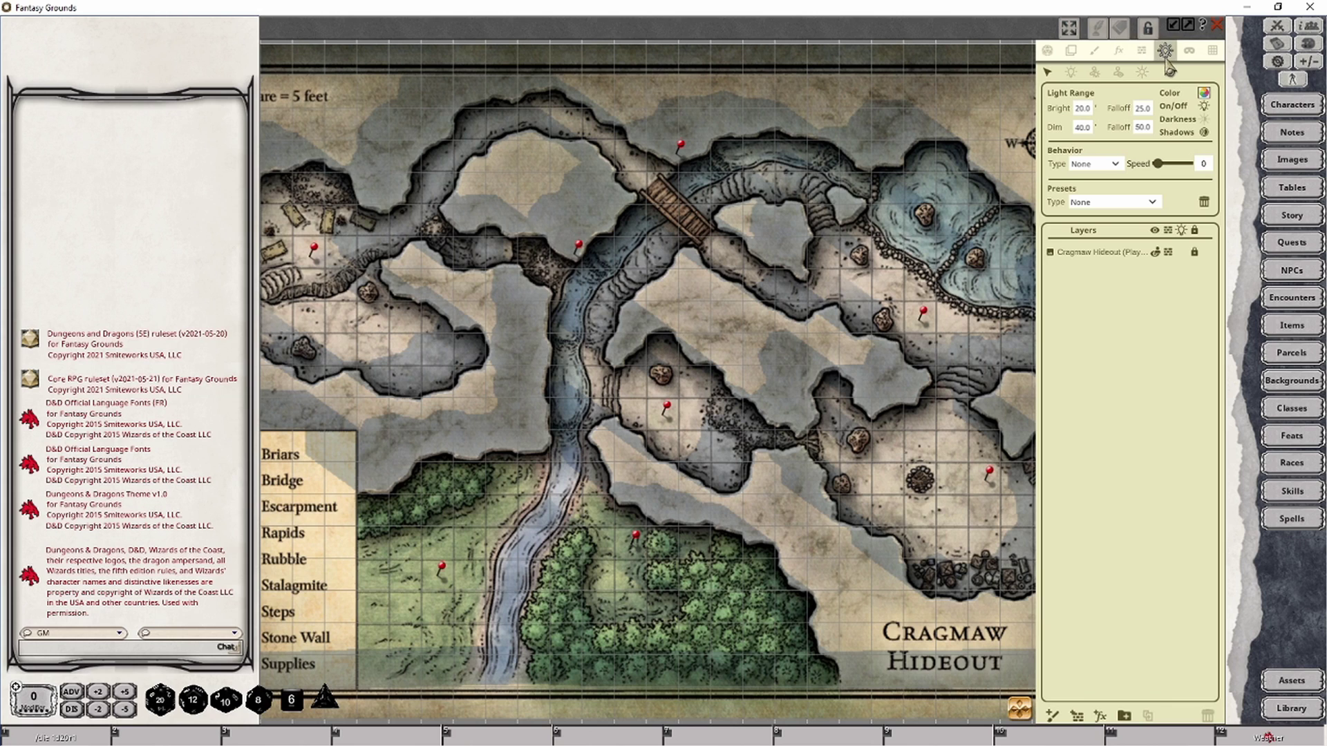
{"action": "left_click", "coordinate": [1144, 74]}
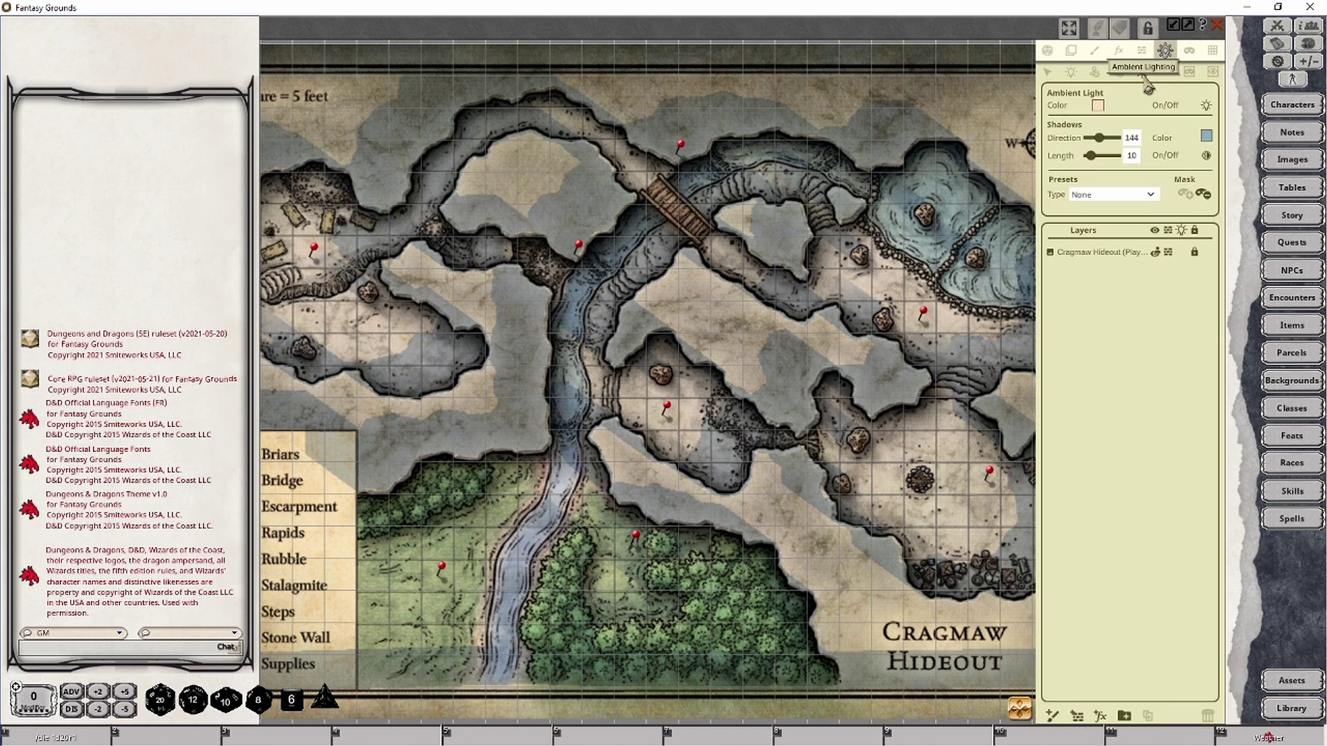
{"action": "left_click", "coordinate": [1206, 107]}
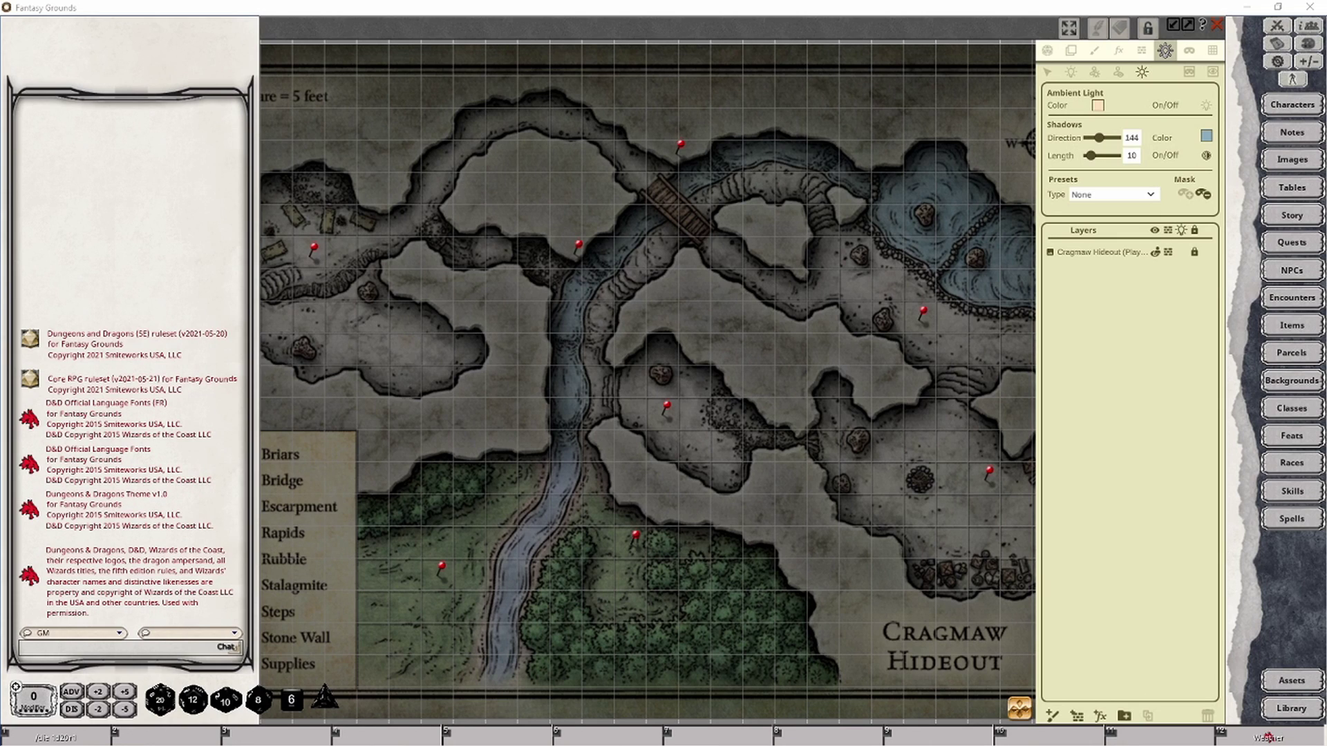
Enable the player vision preview for the map
{"action": "left_click", "coordinate": [1049, 59]}
{"action": "left_click", "coordinate": [1048, 53]}
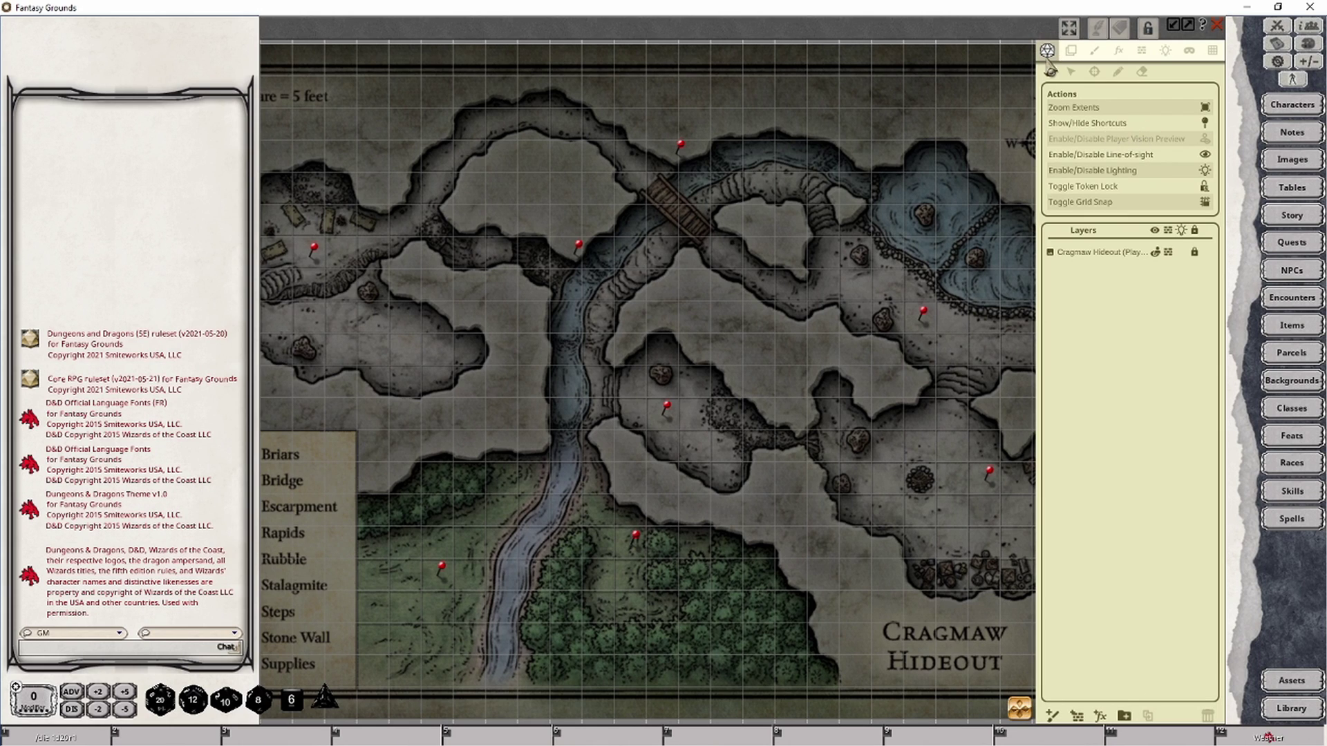
{"action": "left_click", "coordinate": [1108, 141]}
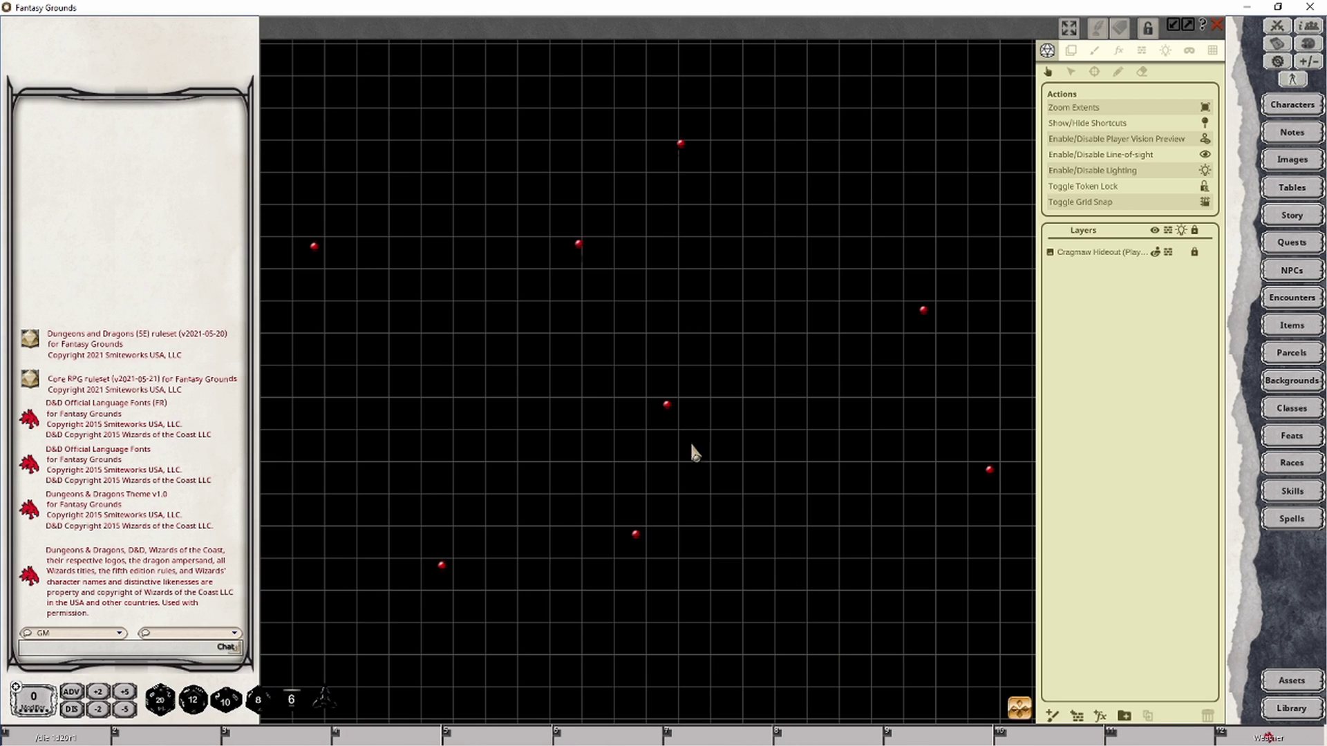
Place the Druid, Cleric, Vampire and Ape tokens from the combat tracker close together in the northeastern cave near the pool
{"action": "left_click", "coordinate": [1165, 55]}
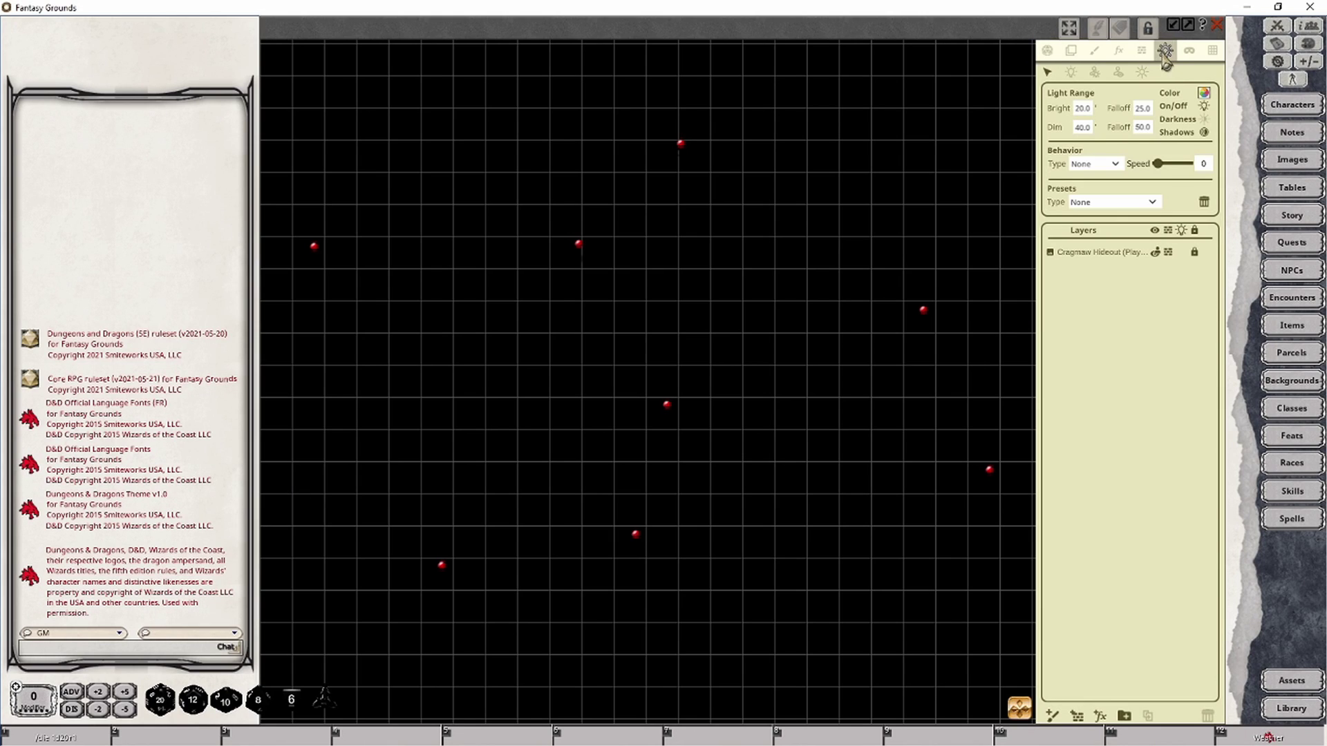
{"action": "left_click", "coordinate": [1097, 82]}
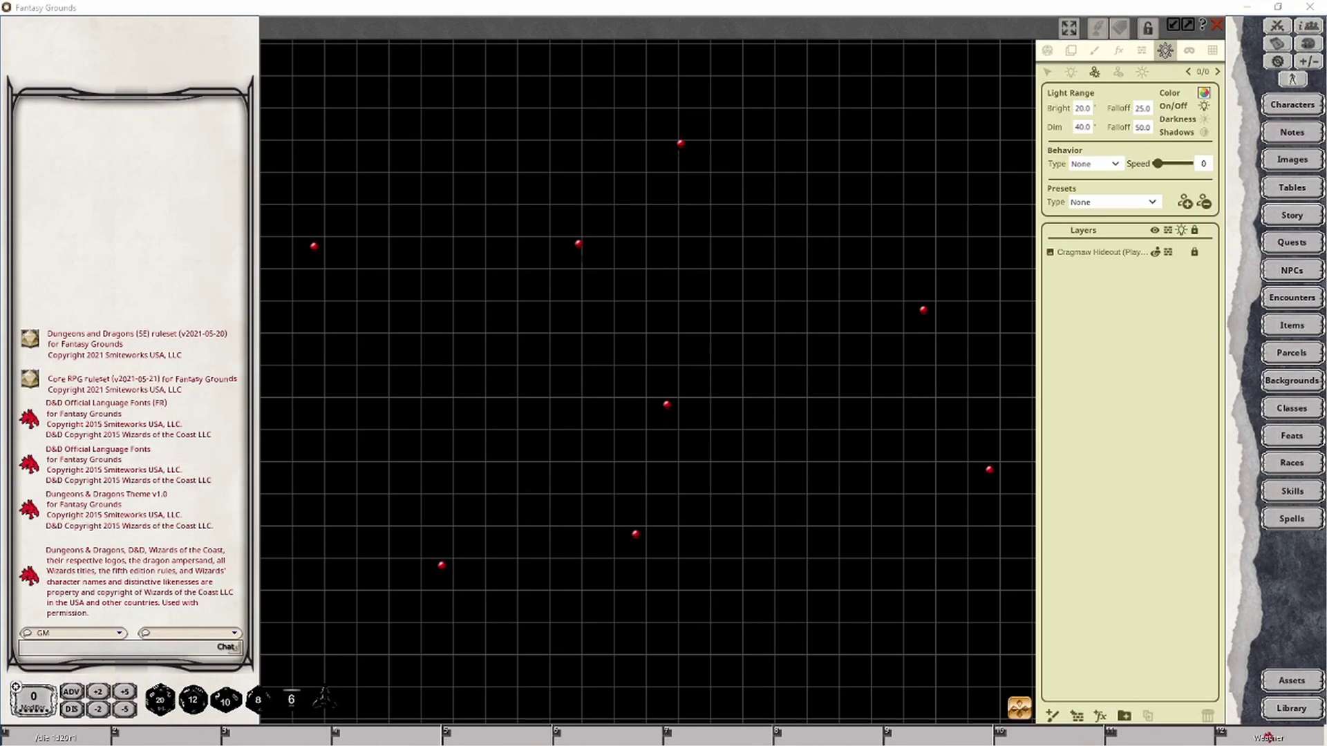
{"action": "left_click", "coordinate": [1280, 27]}
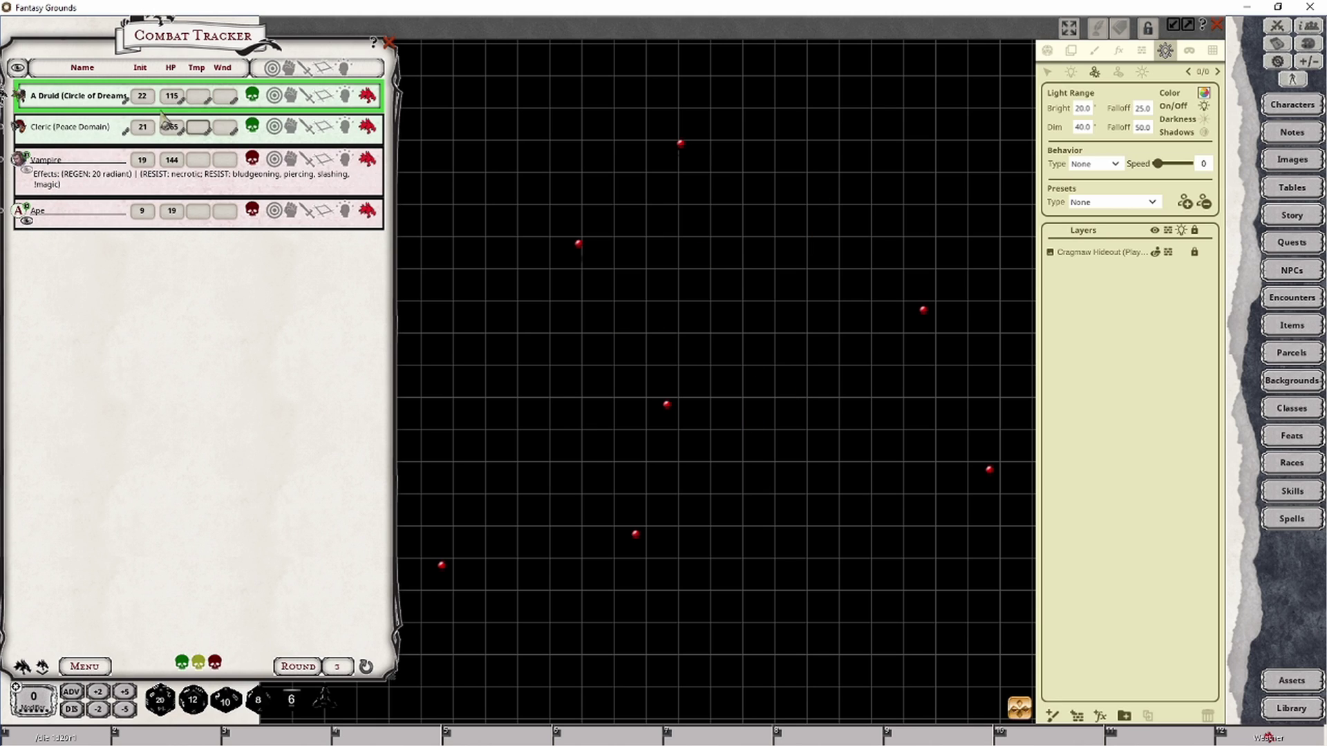
{"action": "left_click_drag", "start_coordinate": [19, 97], "coordinate": [838, 221]}
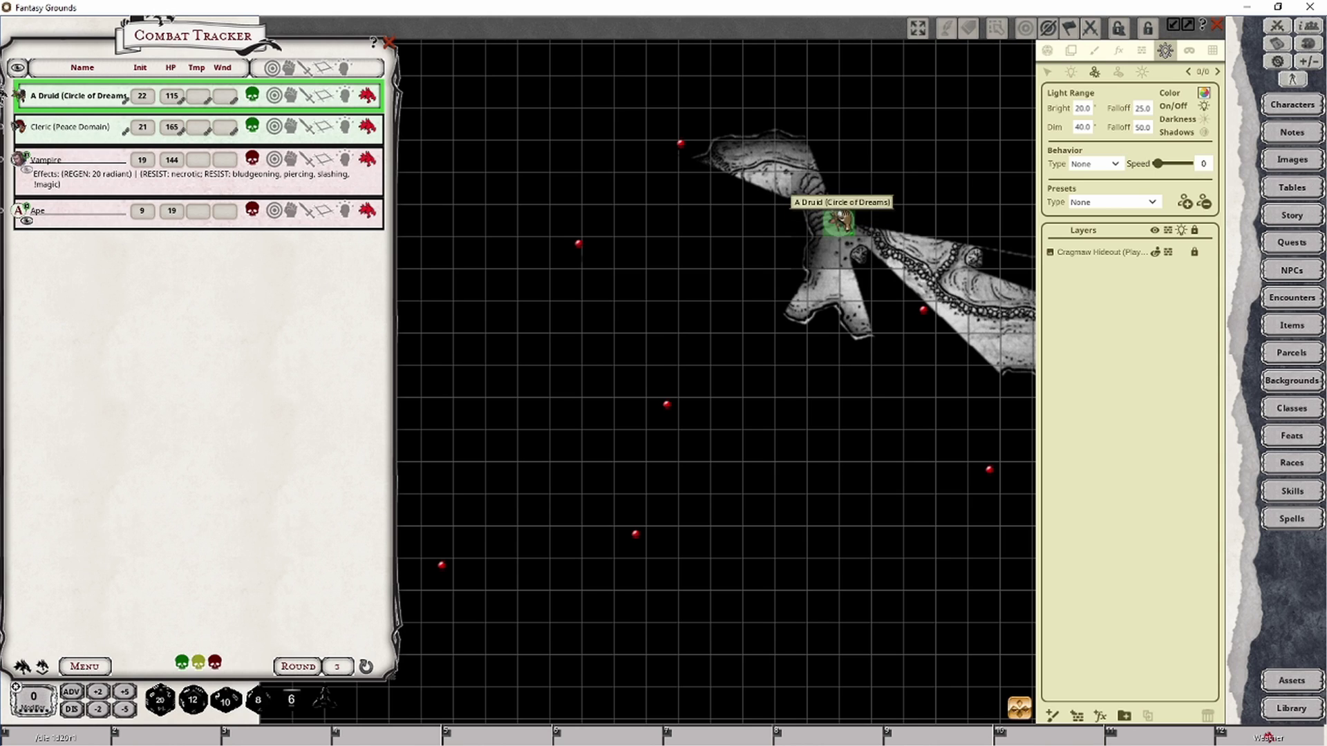
{"action": "left_click", "coordinate": [1047, 50]}
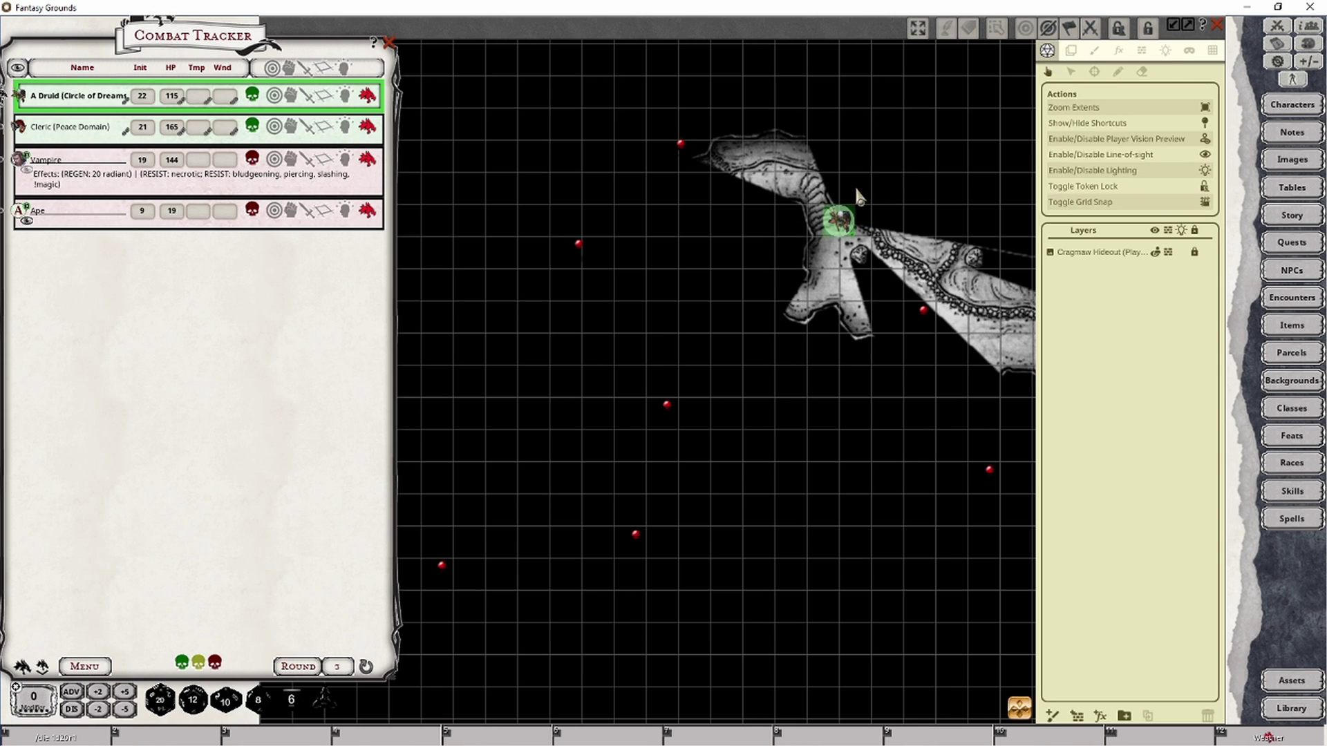
{"action": "left_click_drag", "start_coordinate": [838, 221], "coordinate": [823, 256]}
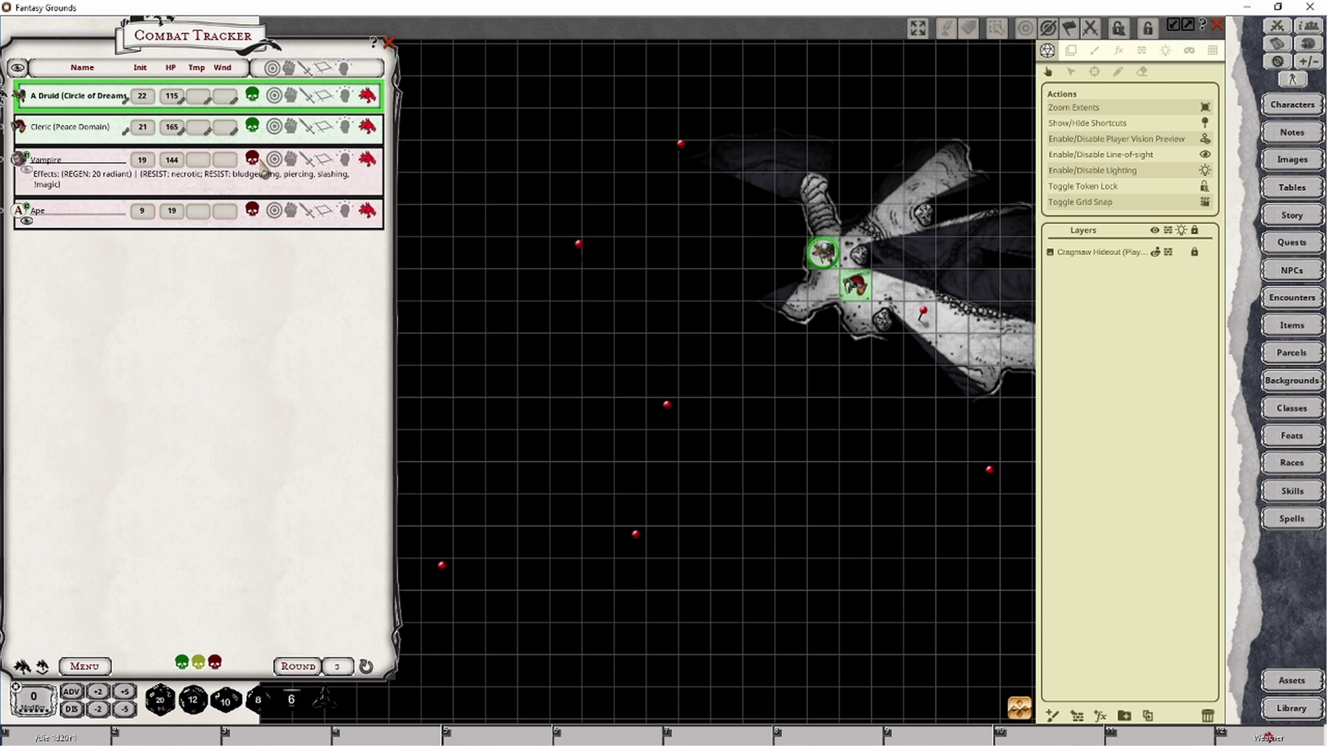
{"action": "left_click_drag", "start_coordinate": [19, 160], "coordinate": [888, 289]}
{"action": "left_click_drag", "start_coordinate": [23, 220], "coordinate": [914, 270]}
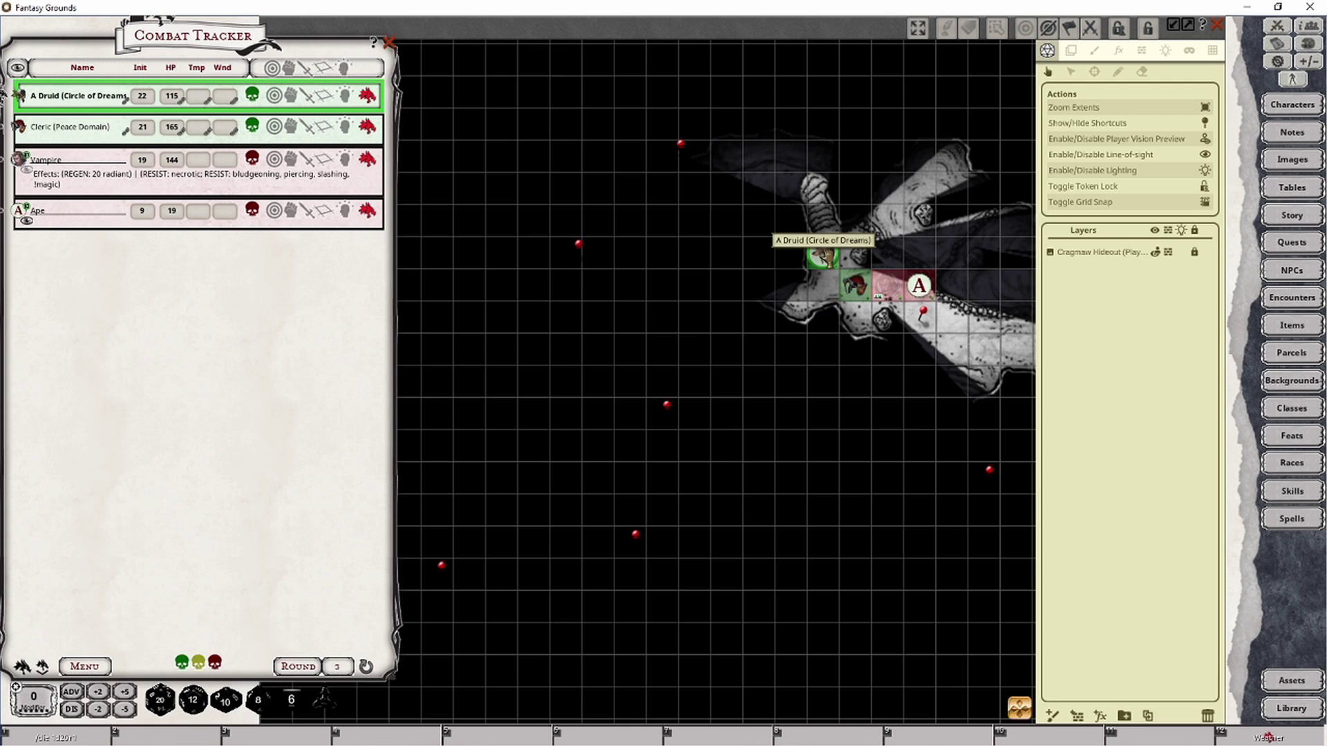
Compare what the Cleric, Ape, Druid and Vampire tokens can each see in the unlit cave
{"action": "left_click", "coordinate": [855, 285]}
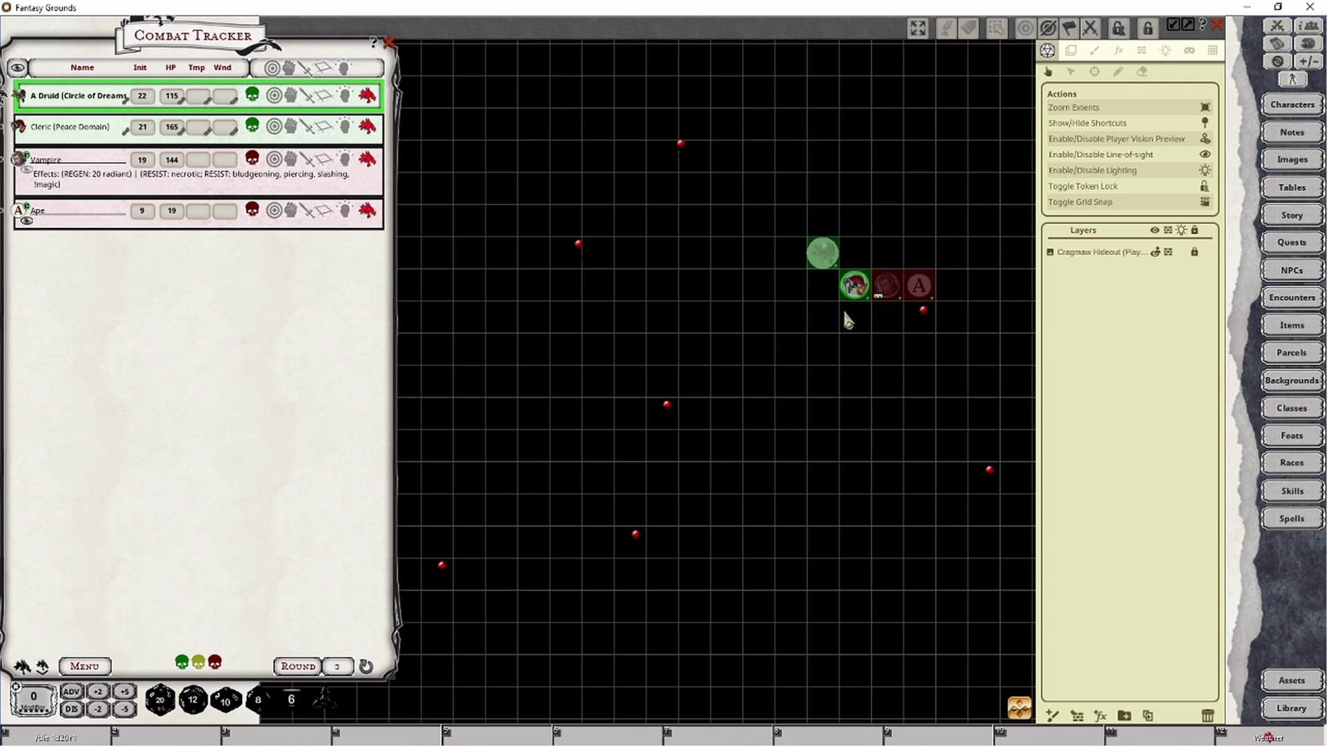
{"action": "left_click", "coordinate": [918, 284]}
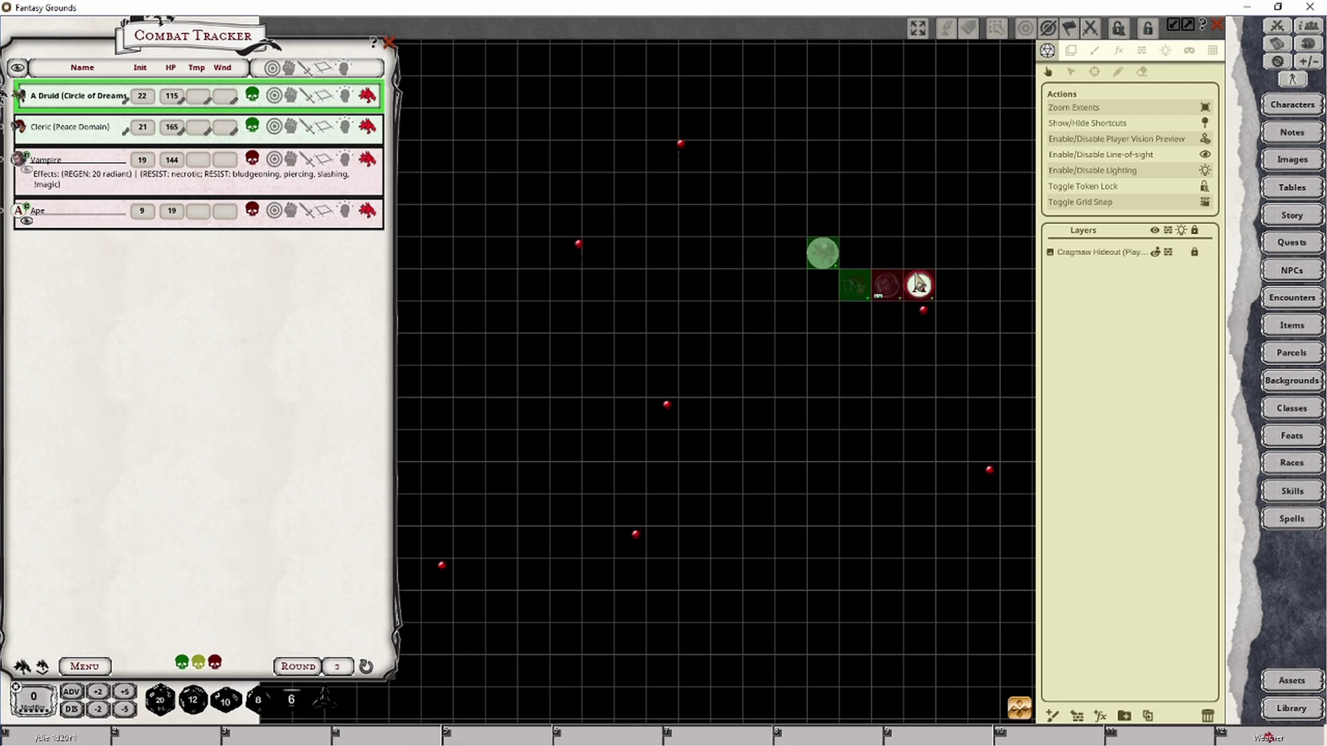
{"action": "left_click", "coordinate": [825, 258]}
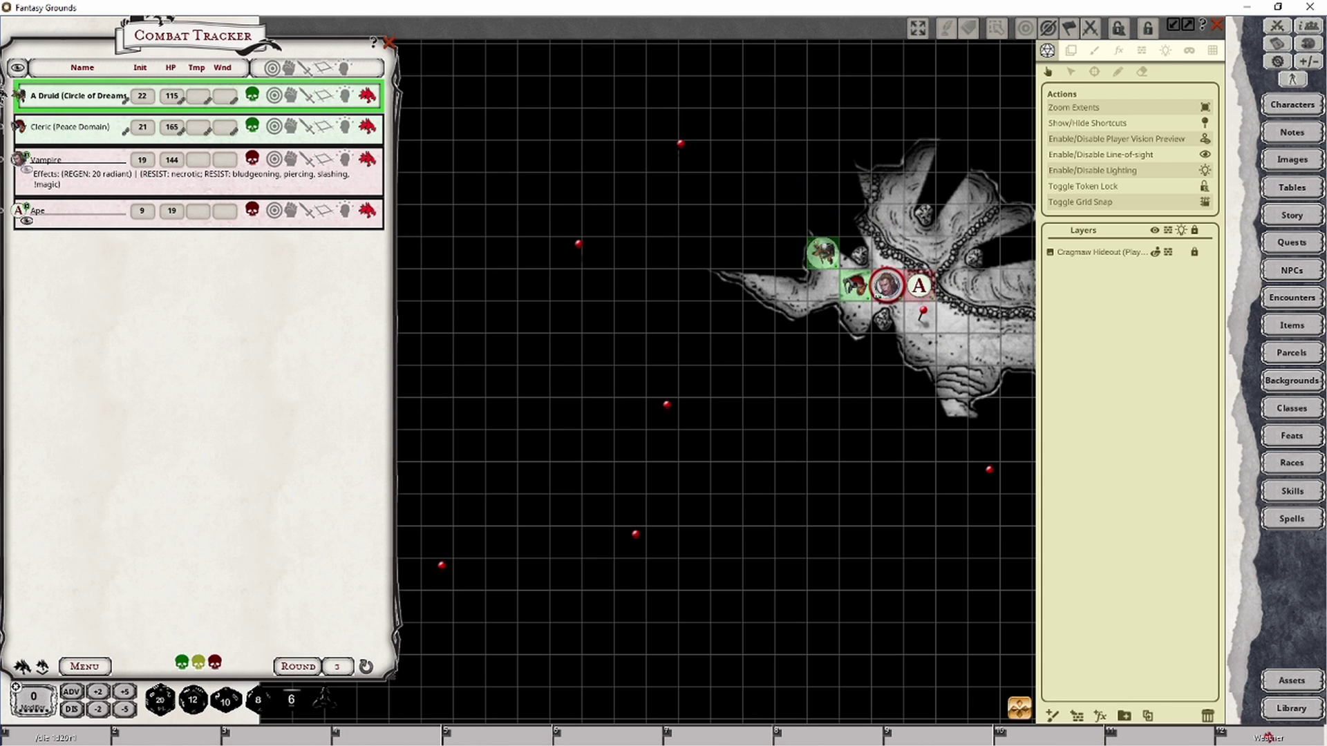
Attach a light to the Cleric token using the Candle preset
{"action": "left_click", "coordinate": [1165, 51]}
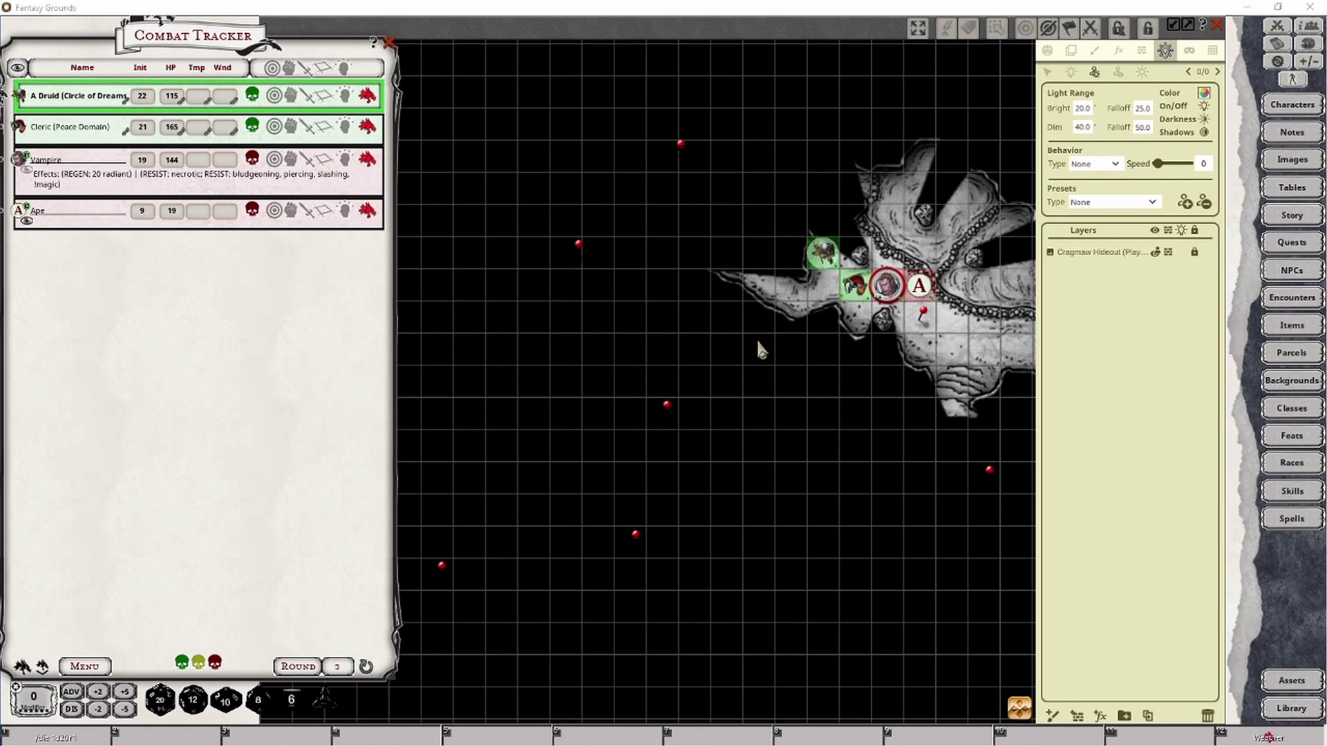
{"action": "left_click", "coordinate": [857, 289]}
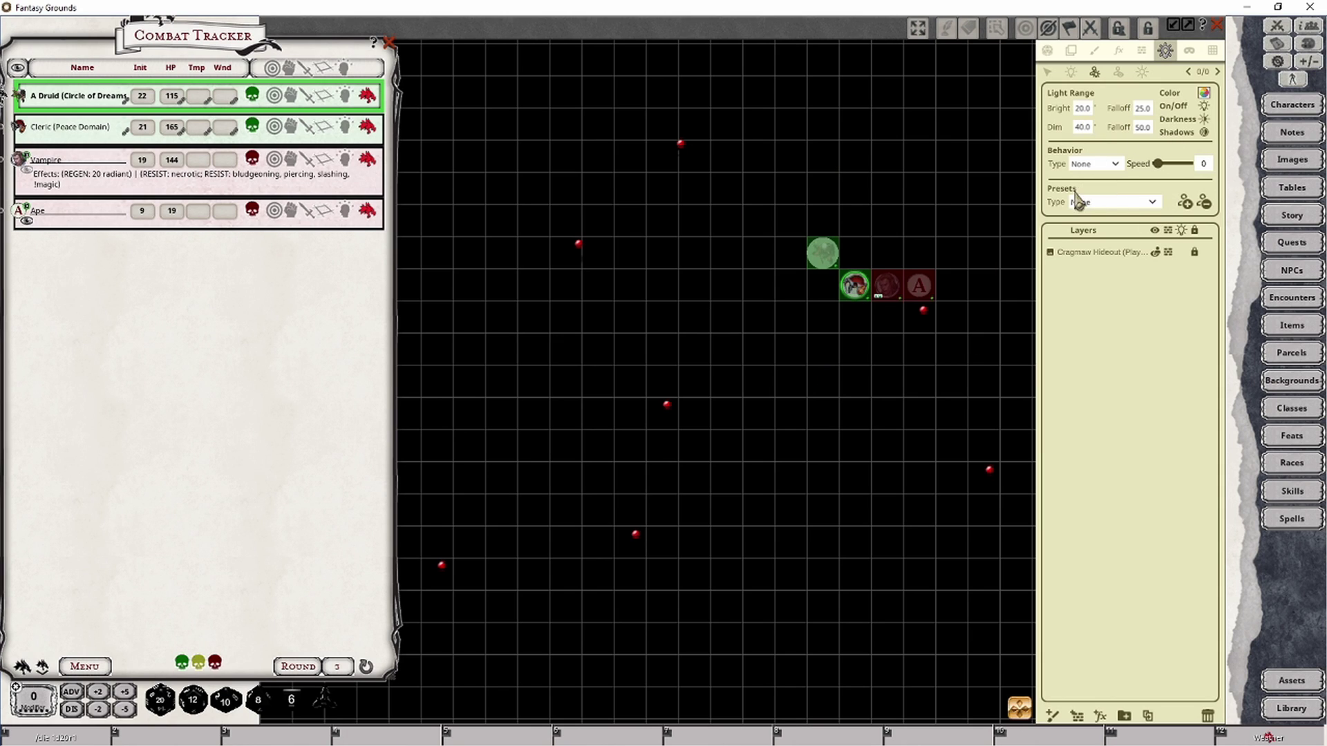
{"action": "left_click", "coordinate": [1153, 211]}
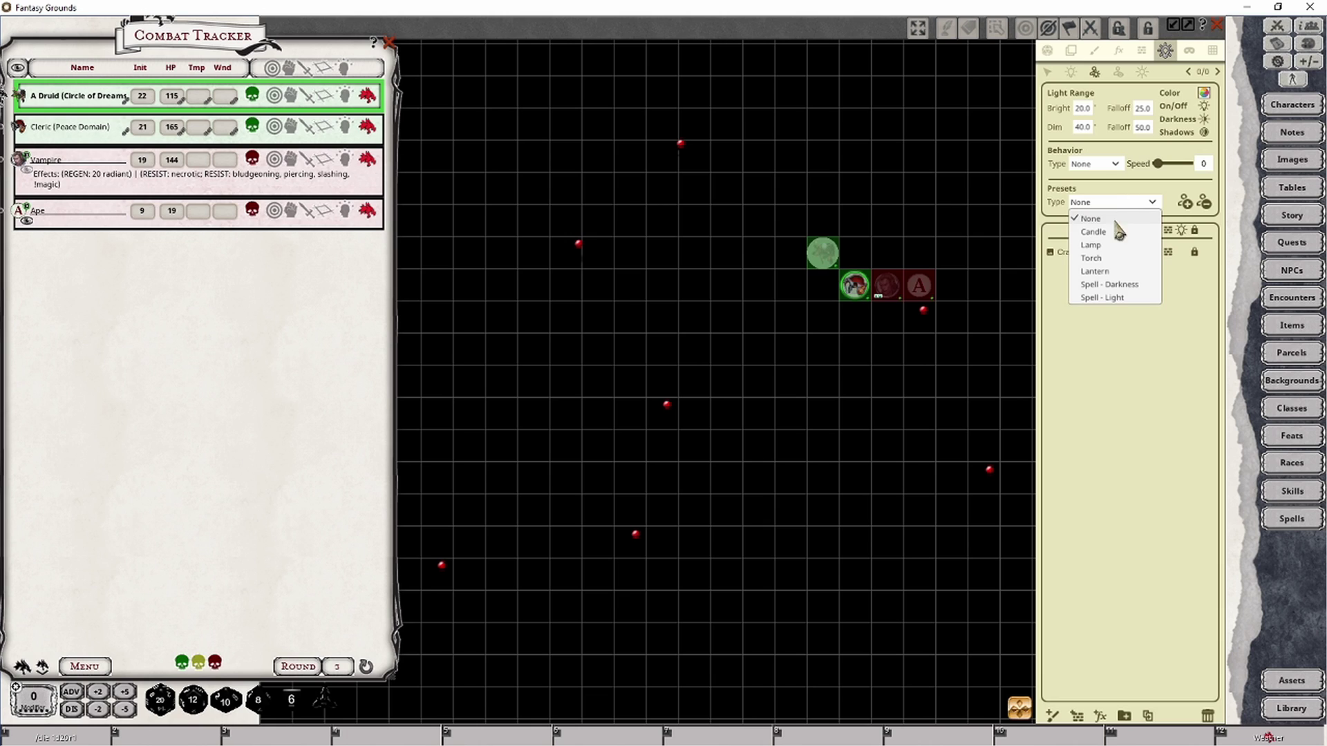
{"action": "left_click", "coordinate": [1091, 239]}
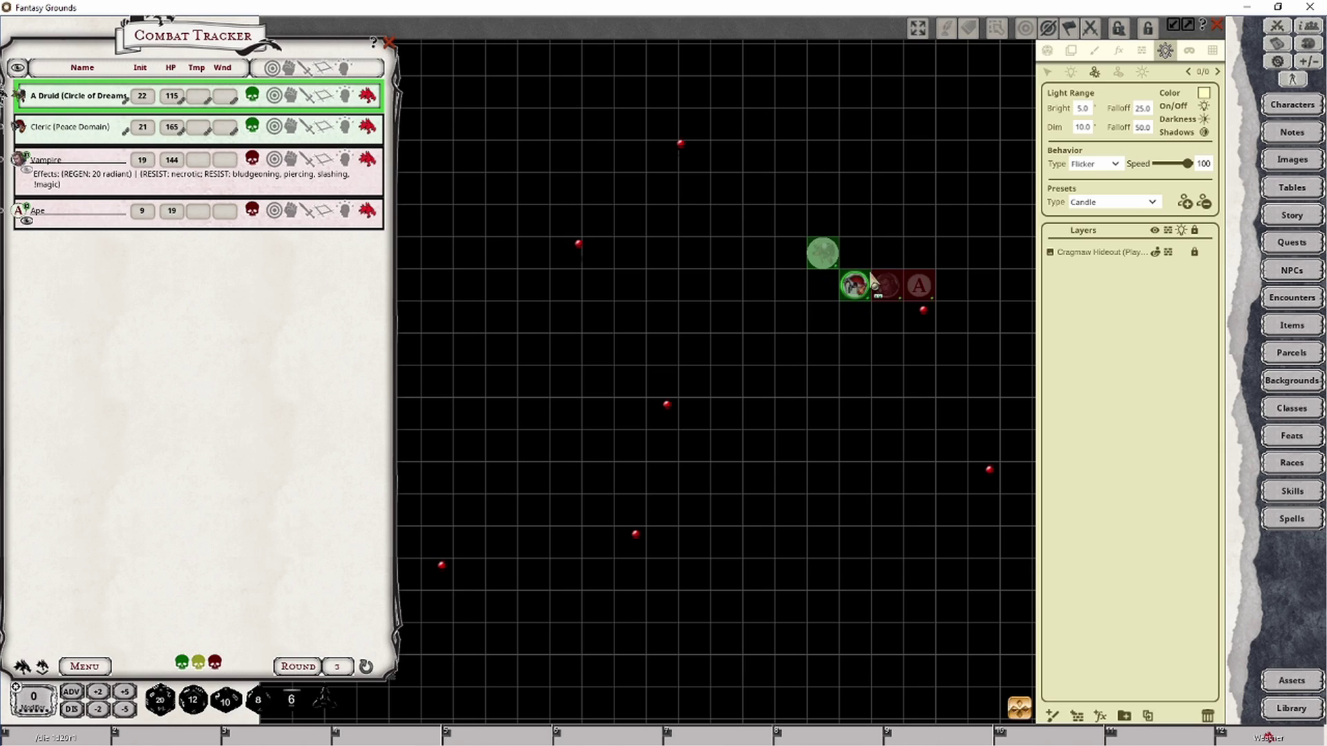
{"action": "left_click", "coordinate": [1186, 204]}
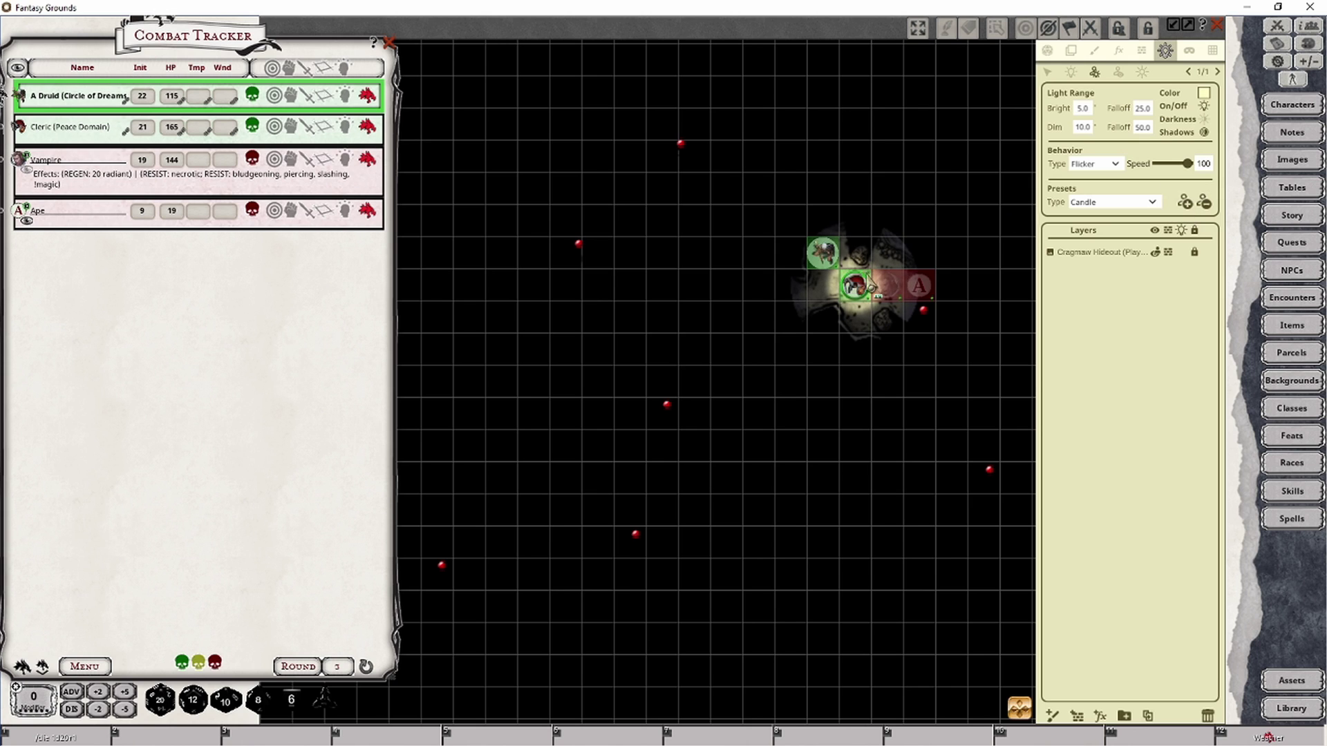
Compare what the Druid, Vampire and Ape tokens can each see around the Cleric's candlelight
{"action": "scroll", "coordinate": [876, 318], "scroll_direction": "up", "scroll_amount": 6}
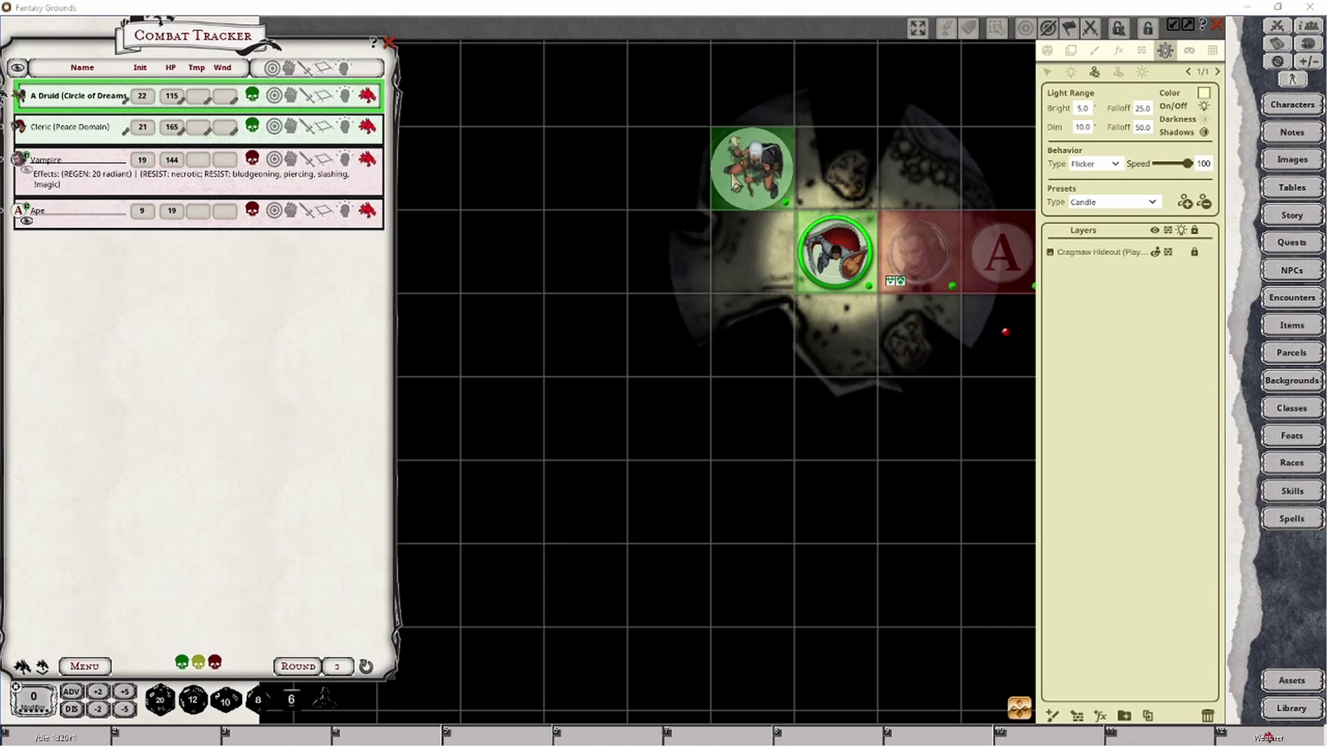
{"action": "key", "text": "Delete"}
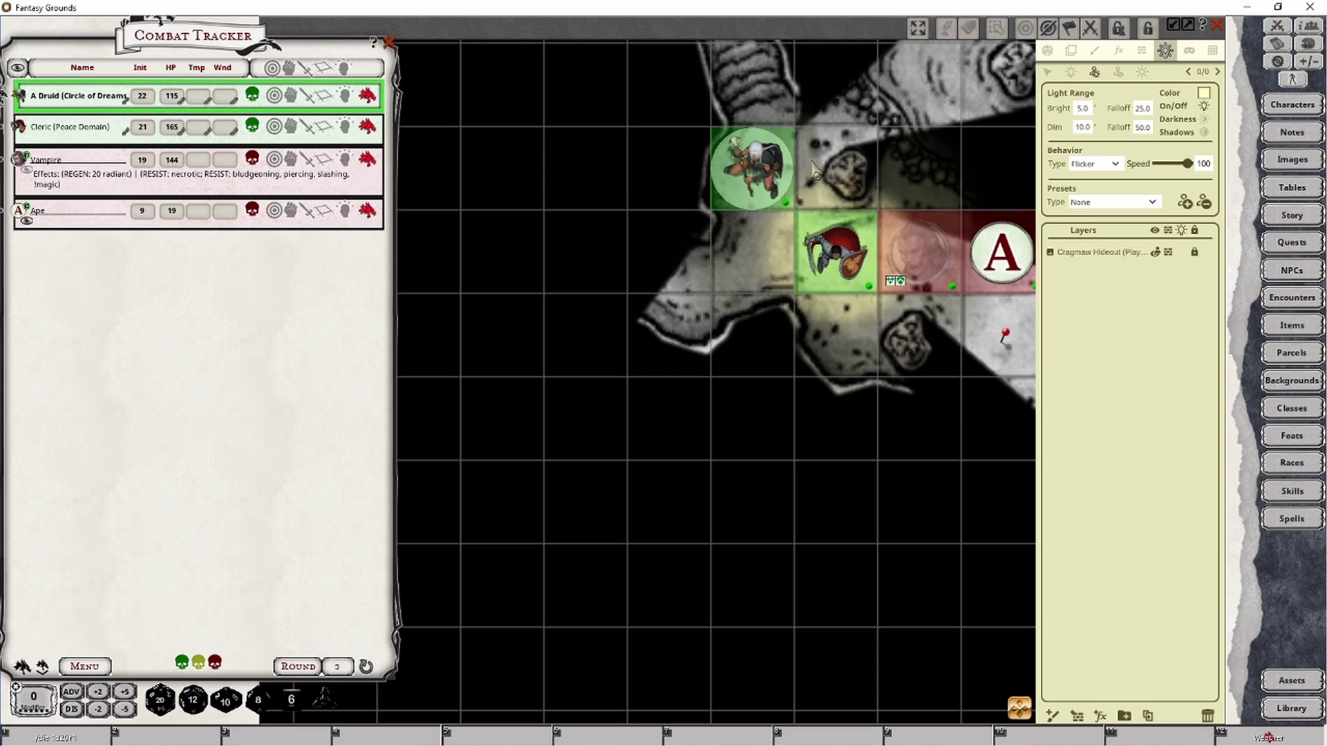
{"action": "left_click", "coordinate": [919, 262]}
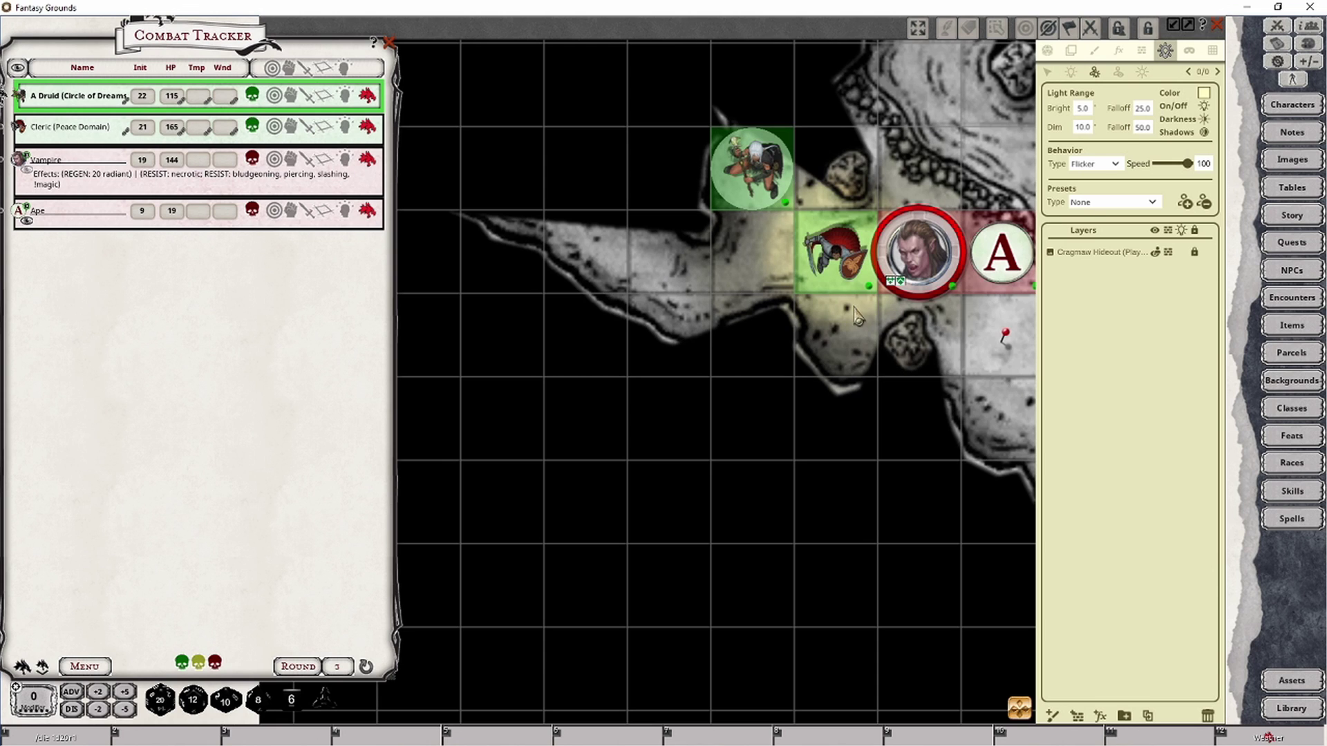
{"action": "left_click", "coordinate": [1001, 252]}
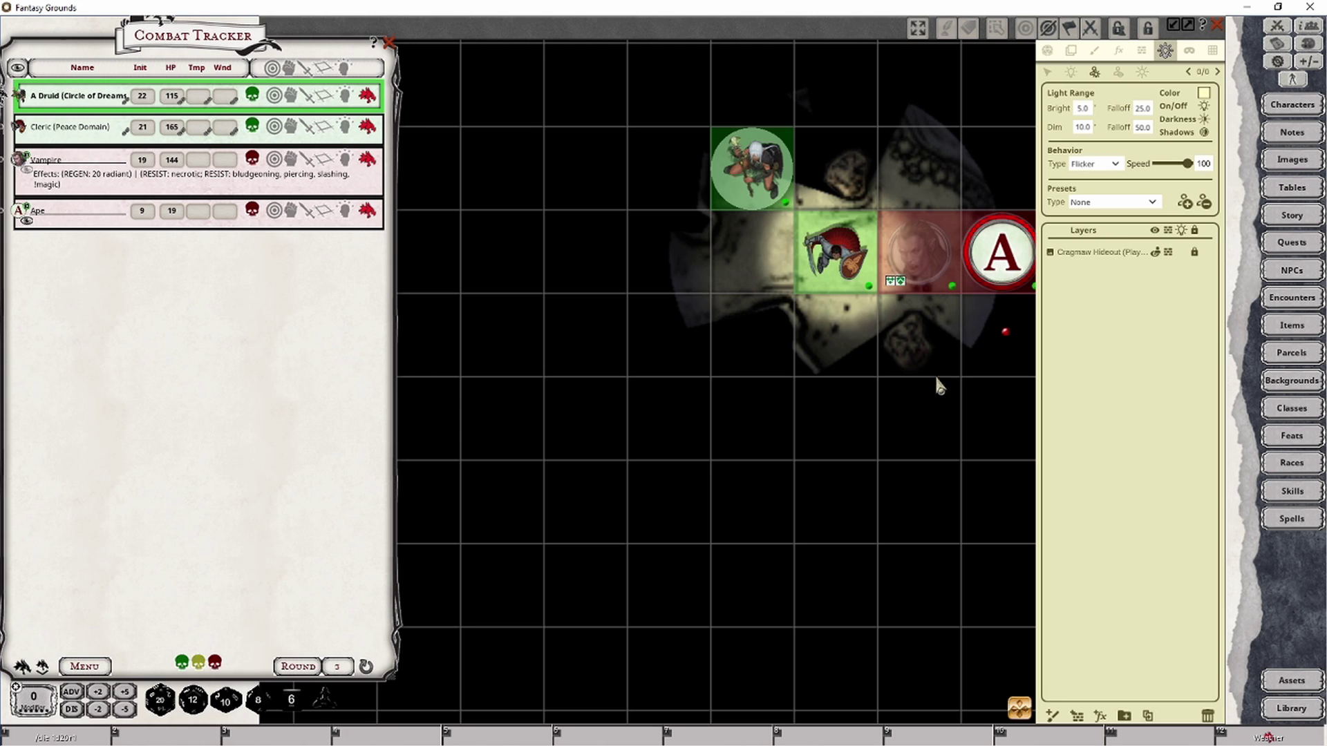
{"action": "left_click", "coordinate": [736, 362]}
{"action": "scroll", "coordinate": [736, 362], "scroll_direction": "down", "scroll_amount": 3}
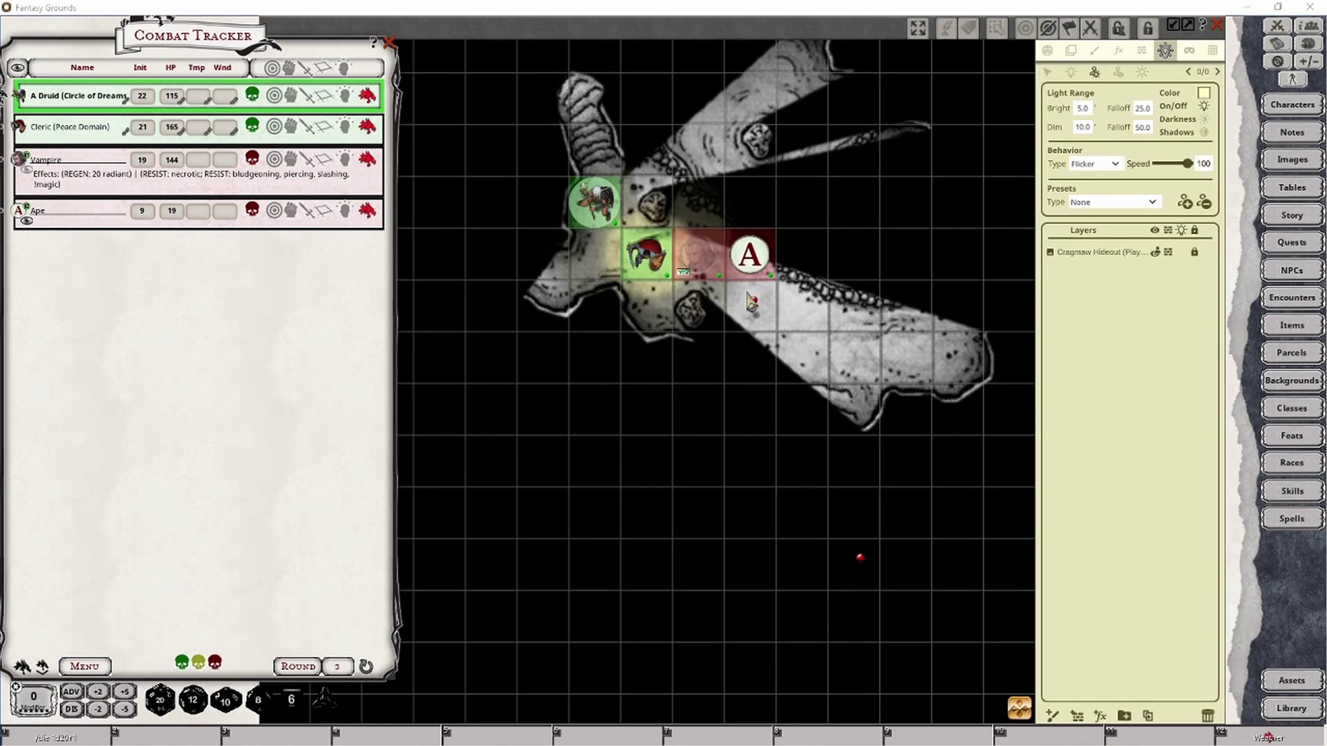
{"action": "left_click", "coordinate": [756, 257]}
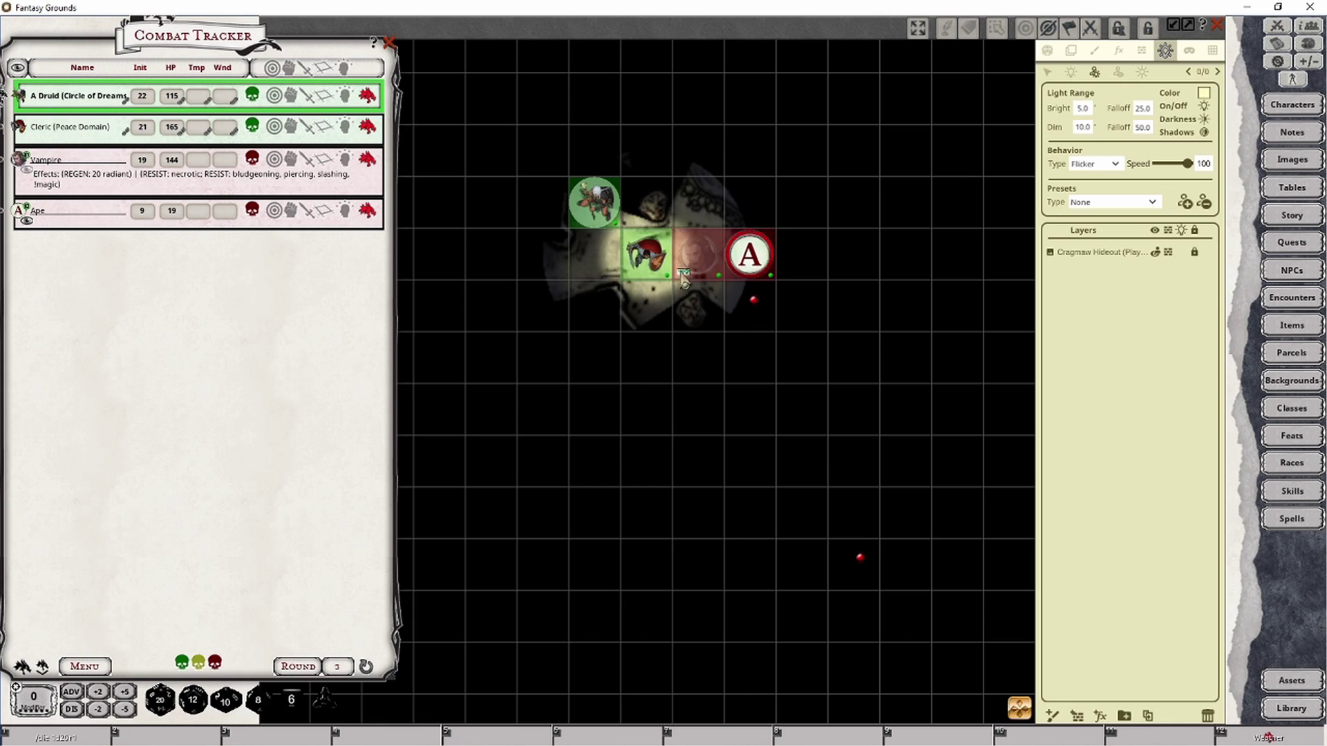
Move the Ape token southeast, out of the Cleric's candlelight and into the dark part of the map
{"action": "mouse_move", "coordinate": [750, 263]}
{"action": "left_mouse_down"}
{"action": "mouse_move", "coordinate": [761, 351]}
{"action": "mouse_move", "coordinate": [757, 283]}
{"action": "left_mouse_up"}
{"action": "left_click", "coordinate": [1047, 51]}
{"action": "left_click_drag", "start_coordinate": [757, 272], "coordinate": [755, 379]}
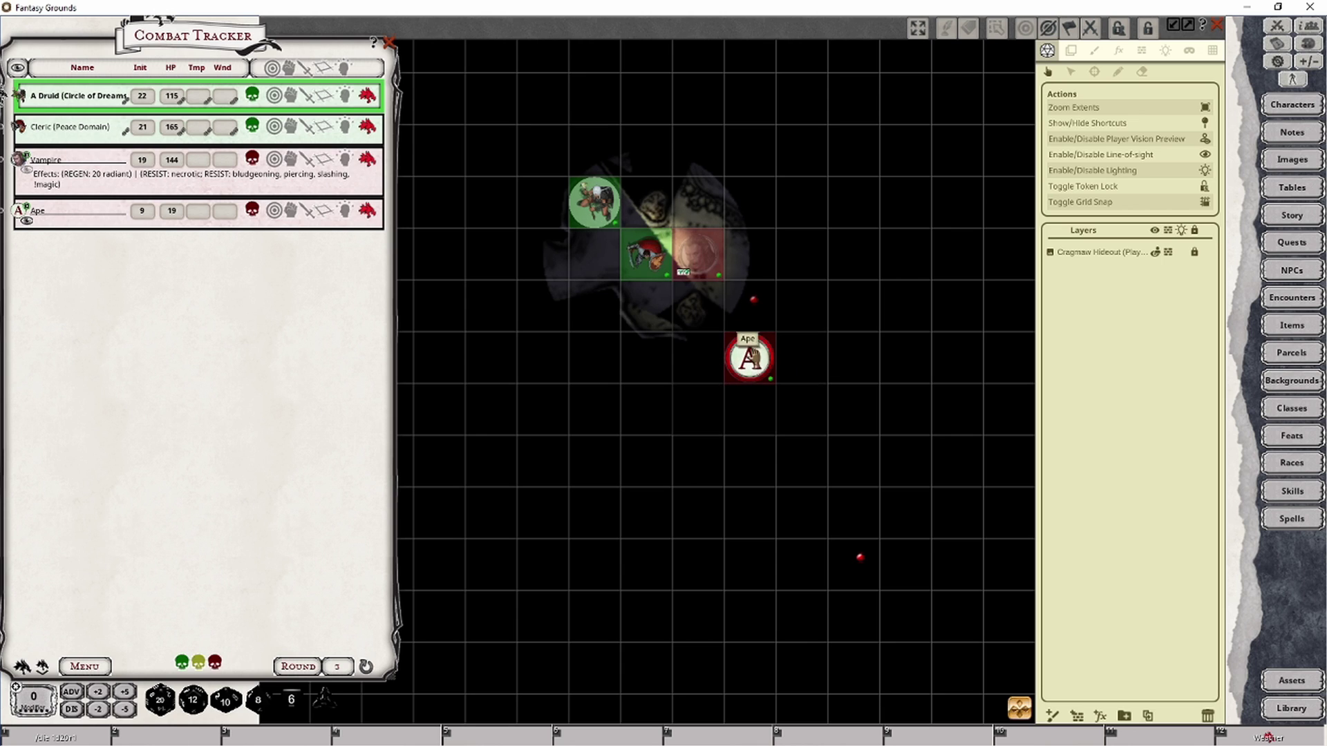
{"action": "left_click_drag", "start_coordinate": [750, 358], "coordinate": [802, 460]}
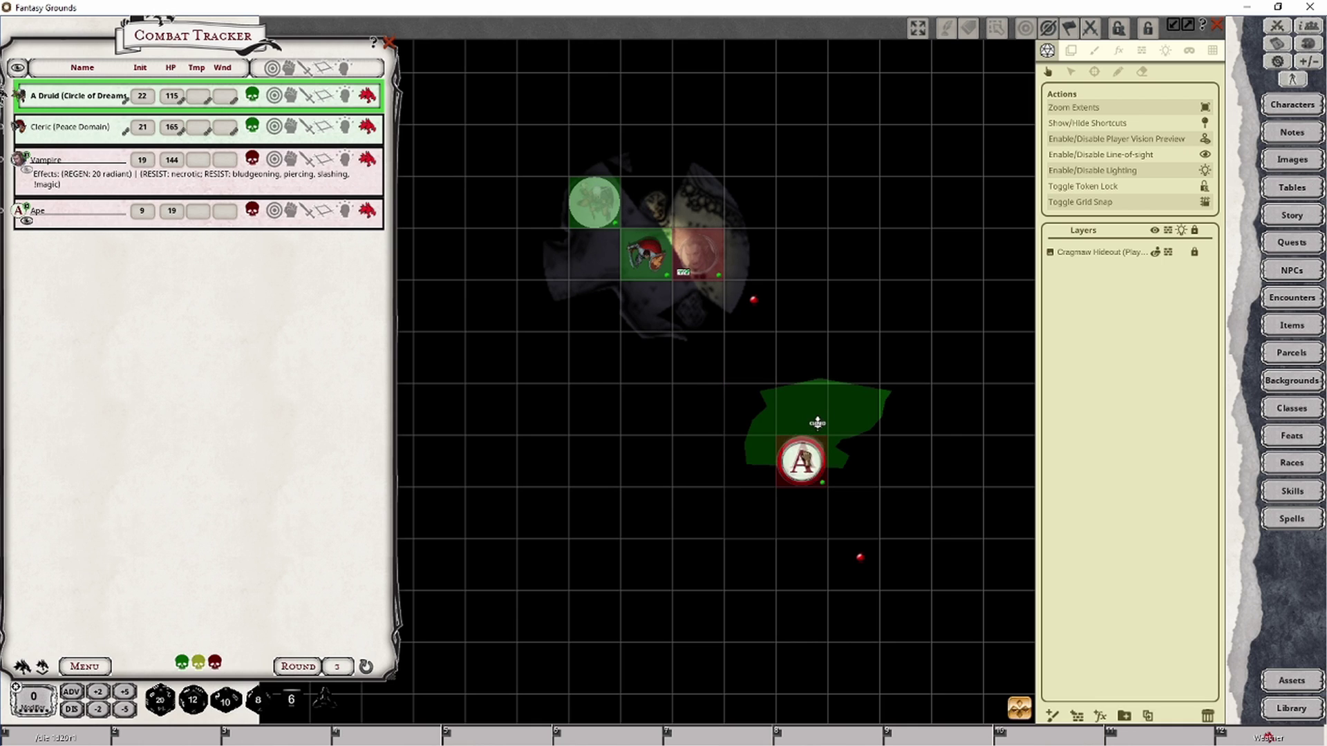
Shift the Ape token north and back south to test its view, and move the Vampire token two squares east and one south
{"action": "key", "text": "Down"}
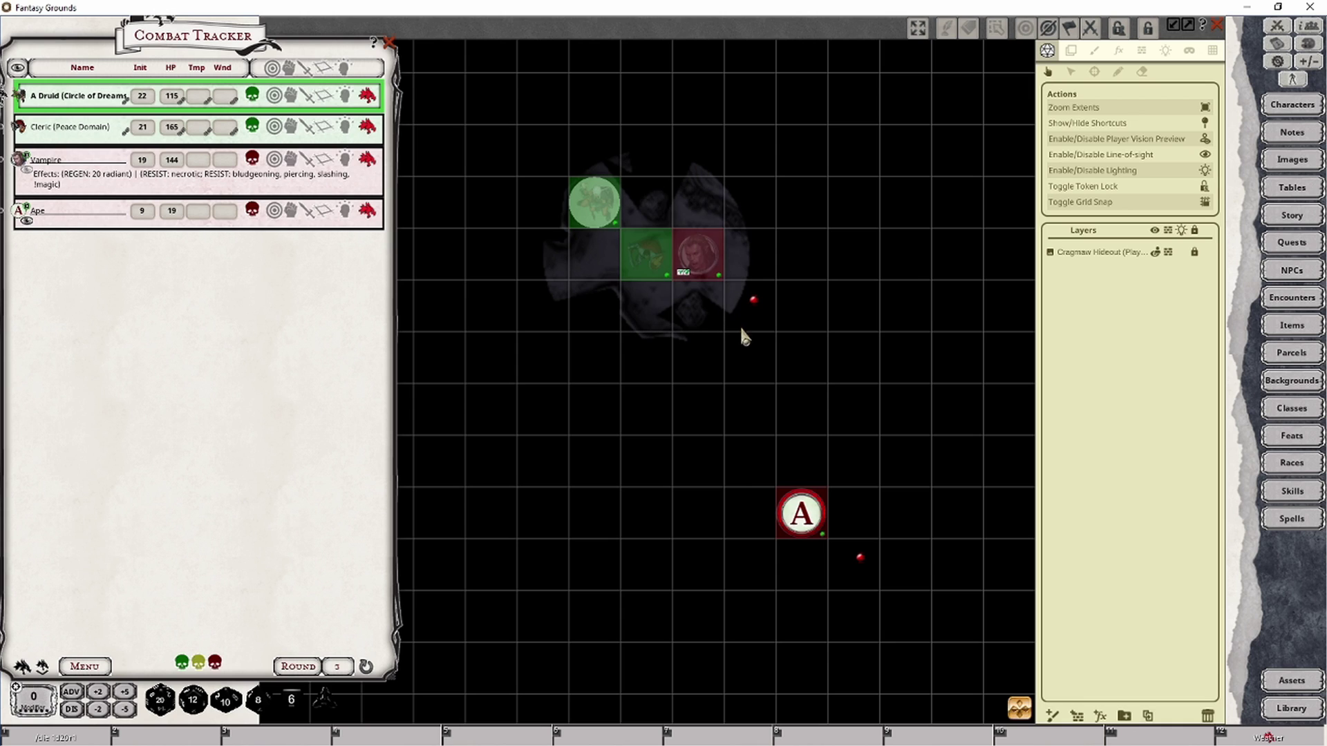
{"action": "left_click_drag", "start_coordinate": [802, 514], "coordinate": [801, 463]}
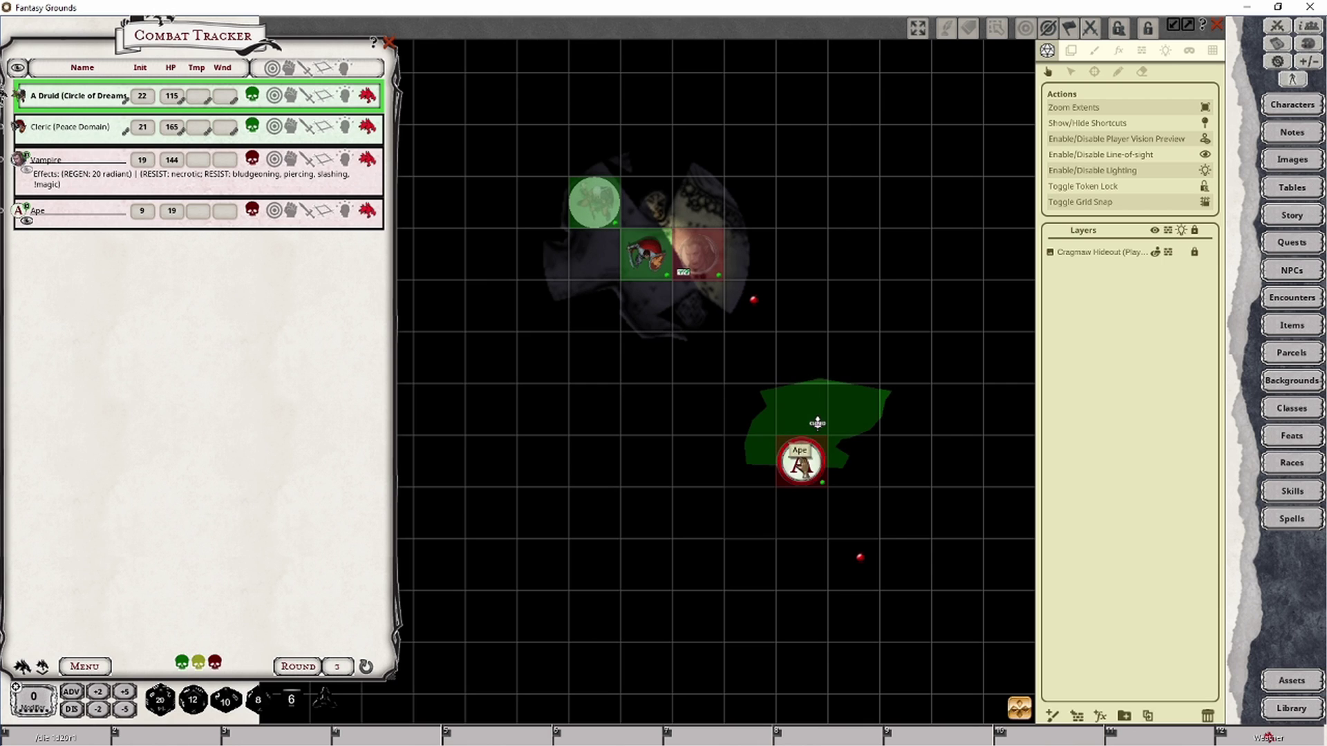
{"action": "left_click_drag", "start_coordinate": [800, 459], "coordinate": [817, 423]}
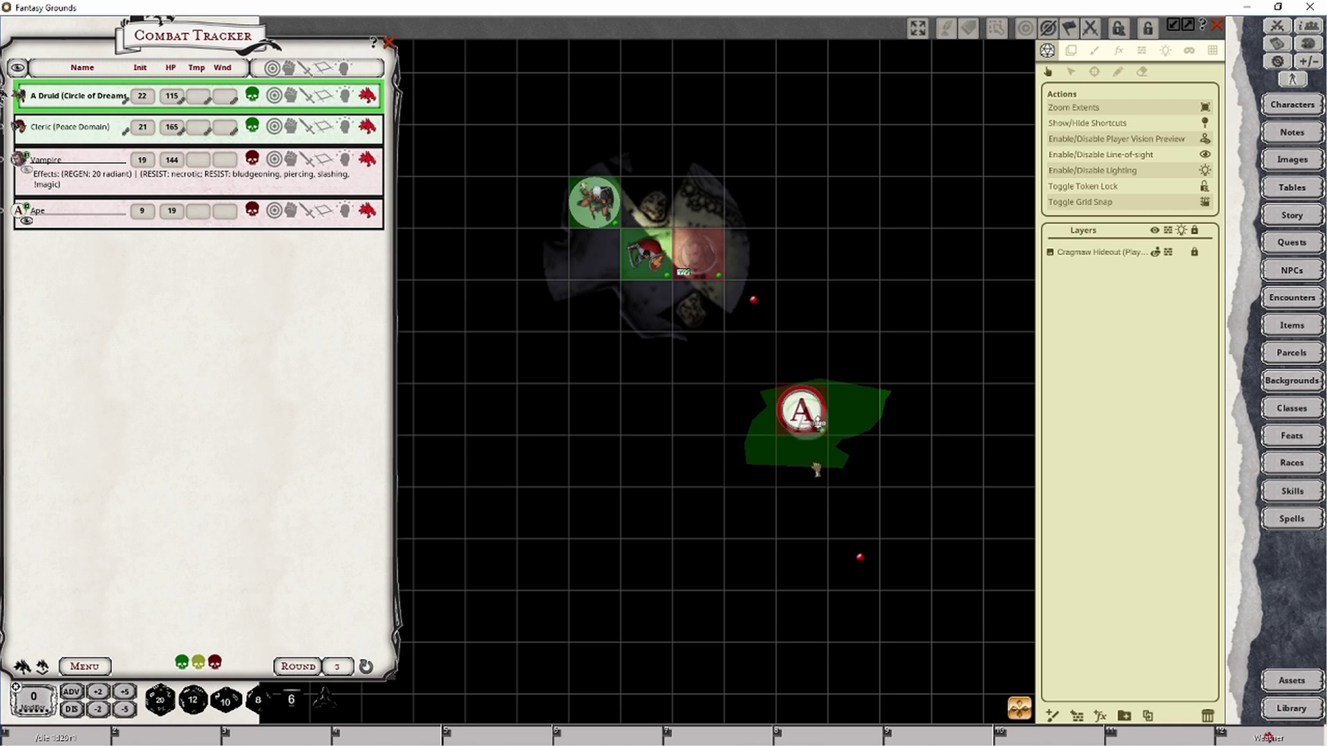
{"action": "left_click_drag", "start_coordinate": [813, 442], "coordinate": [813, 546]}
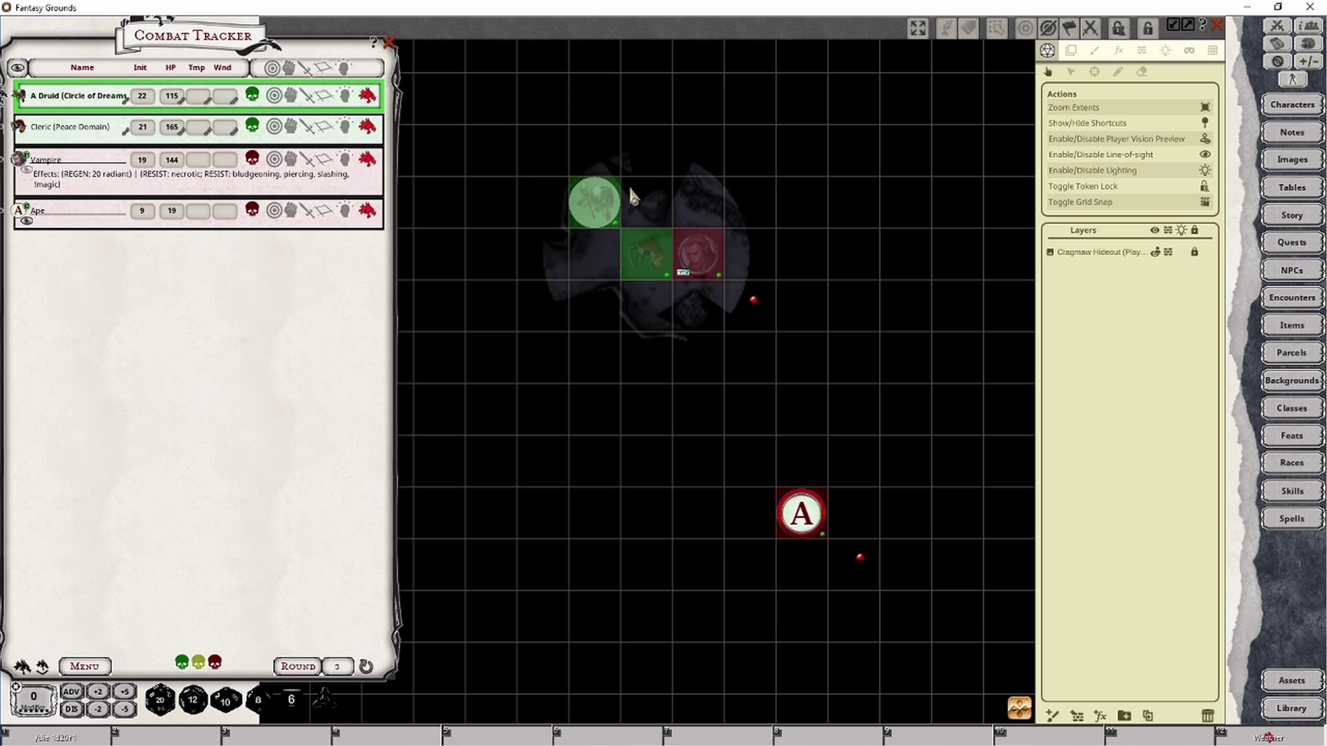
{"action": "left_click_drag", "start_coordinate": [698, 254], "coordinate": [801, 304]}
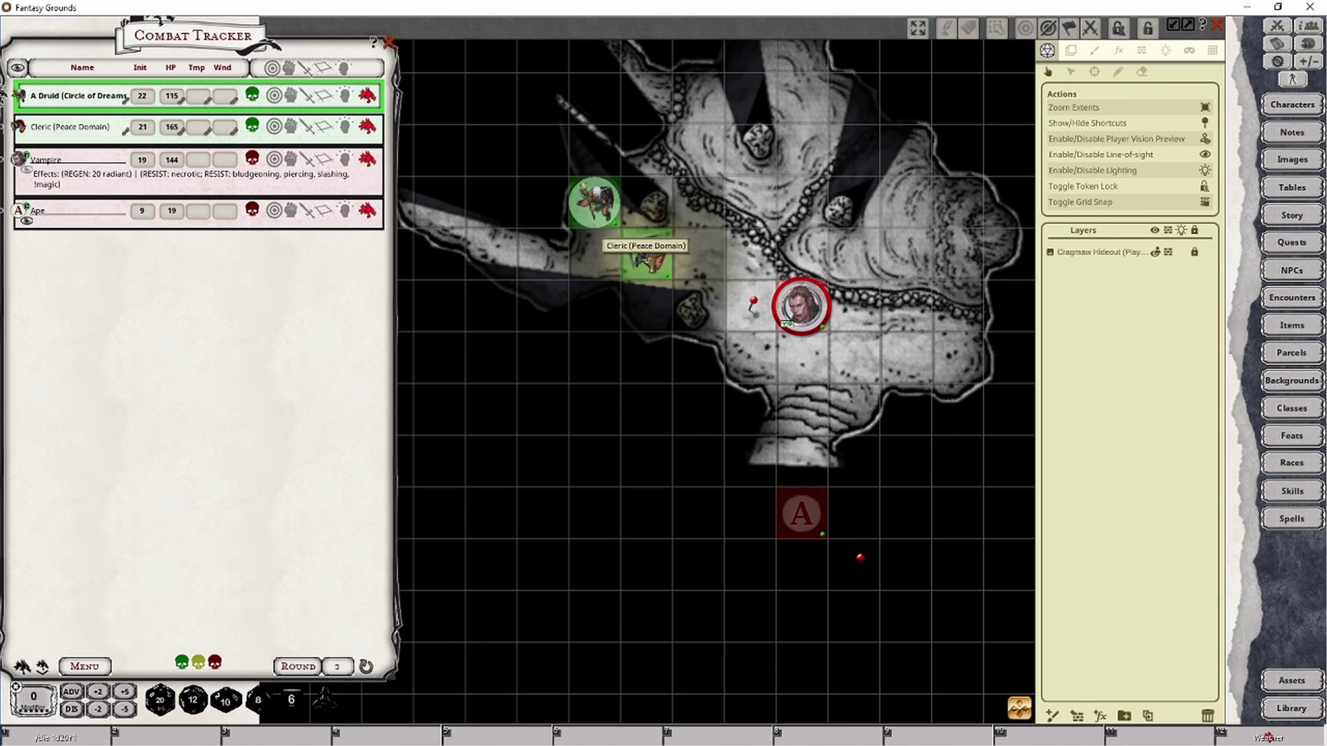
Change the Cleric token's attached light to the Torch preset
{"action": "left_click", "coordinate": [1165, 50]}
{"action": "left_click", "coordinate": [1094, 72]}
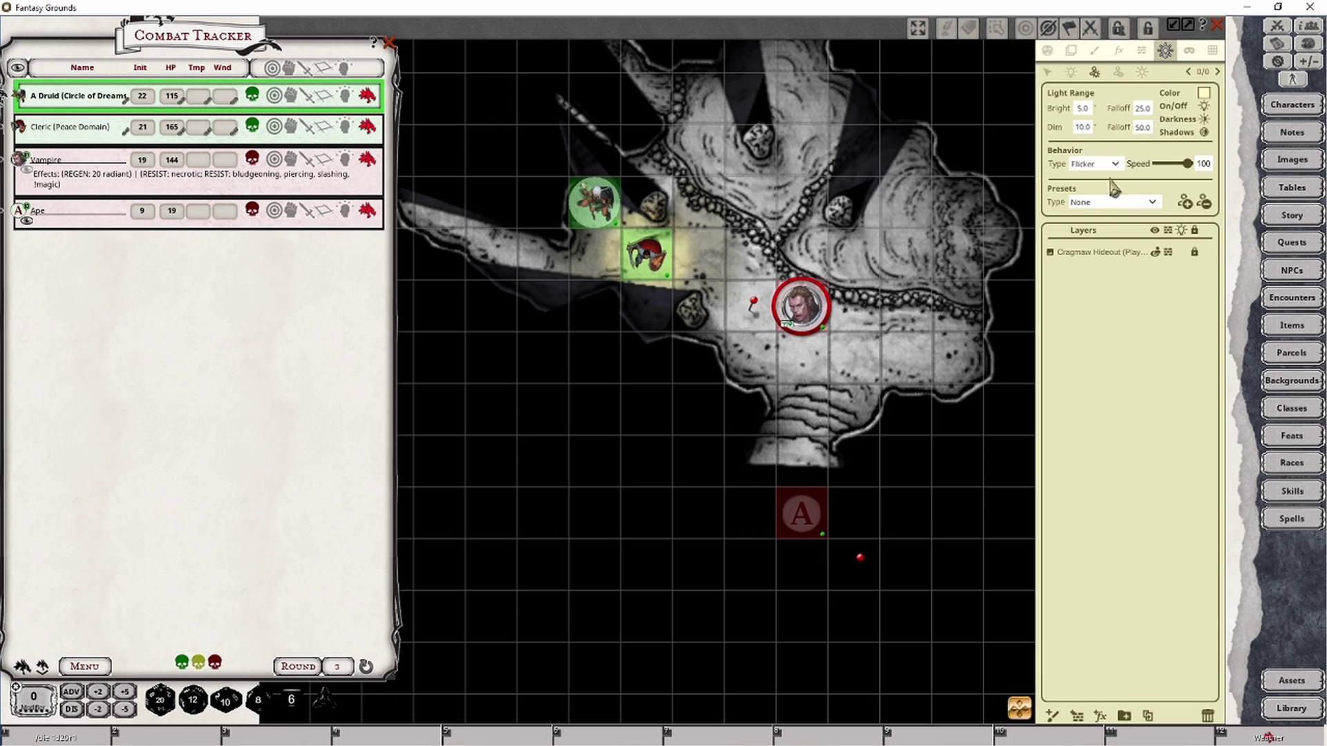
{"action": "left_click", "coordinate": [650, 252]}
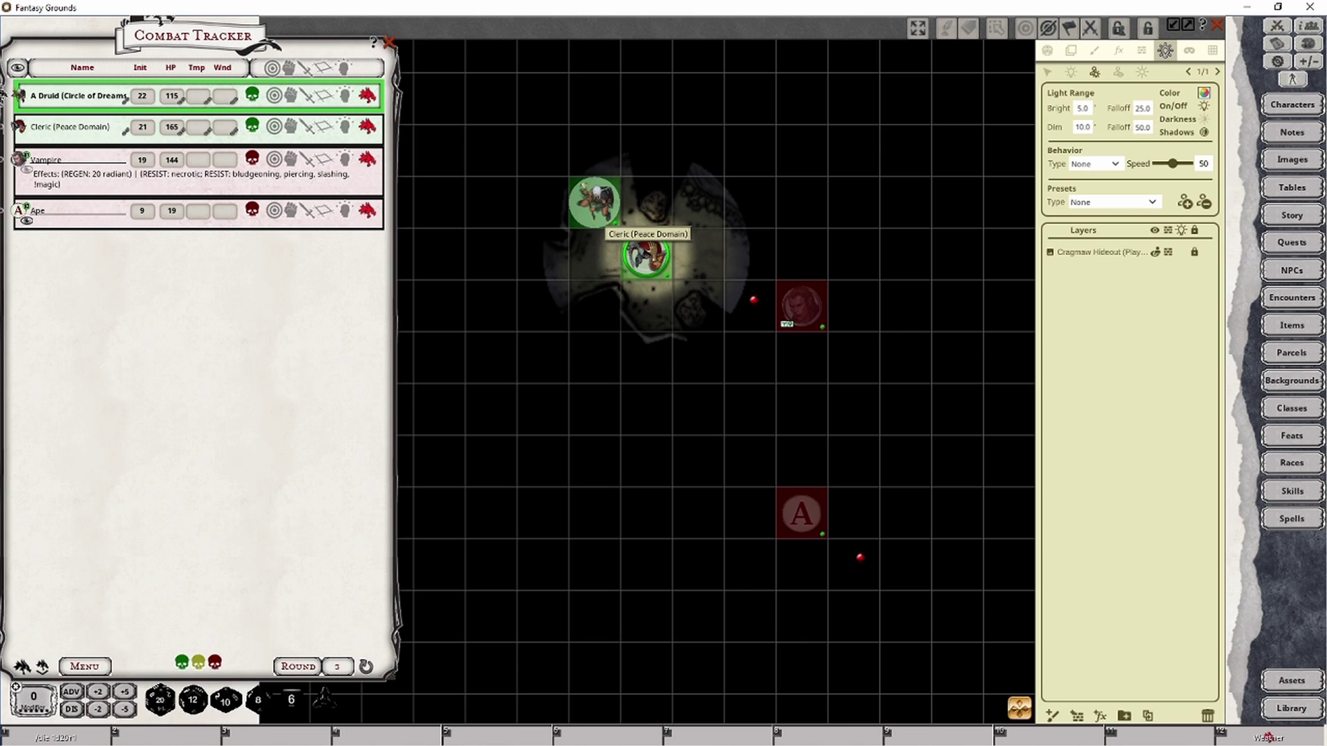
{"action": "left_click", "coordinate": [1152, 203]}
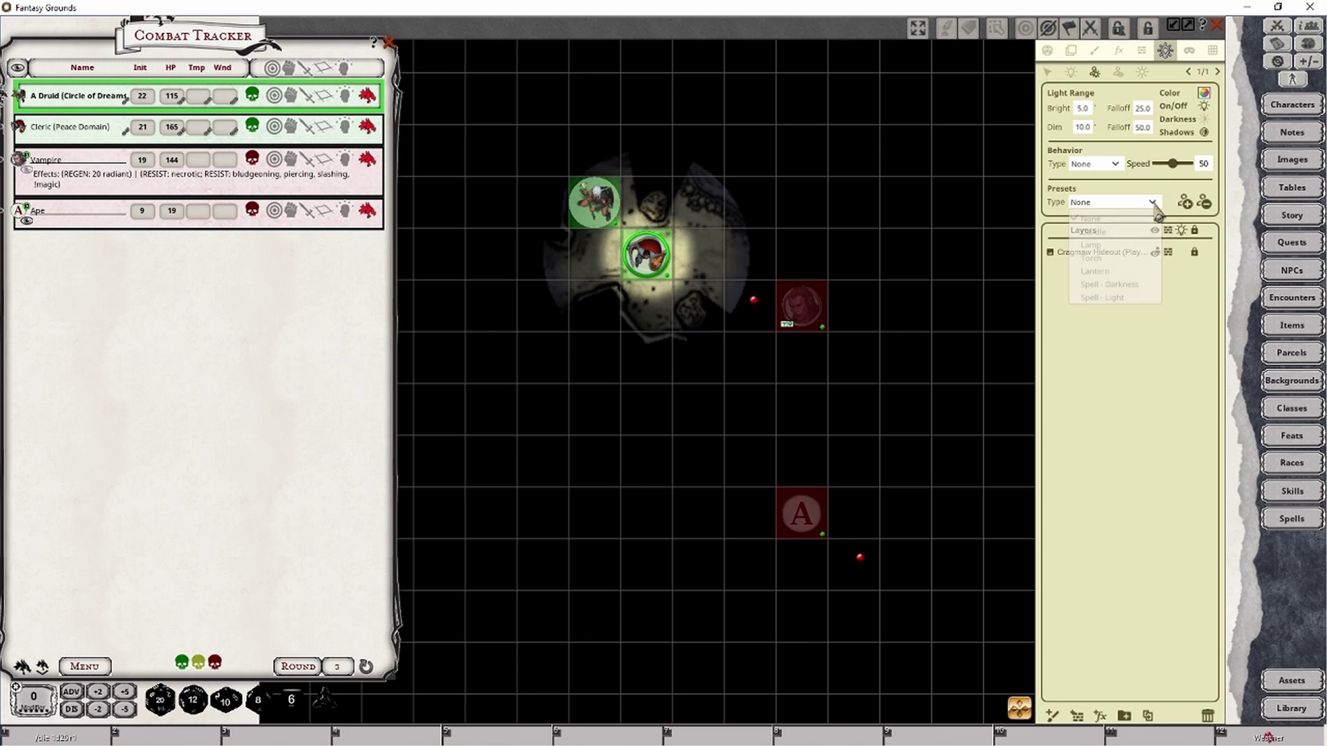
{"action": "left_click", "coordinate": [1098, 258]}
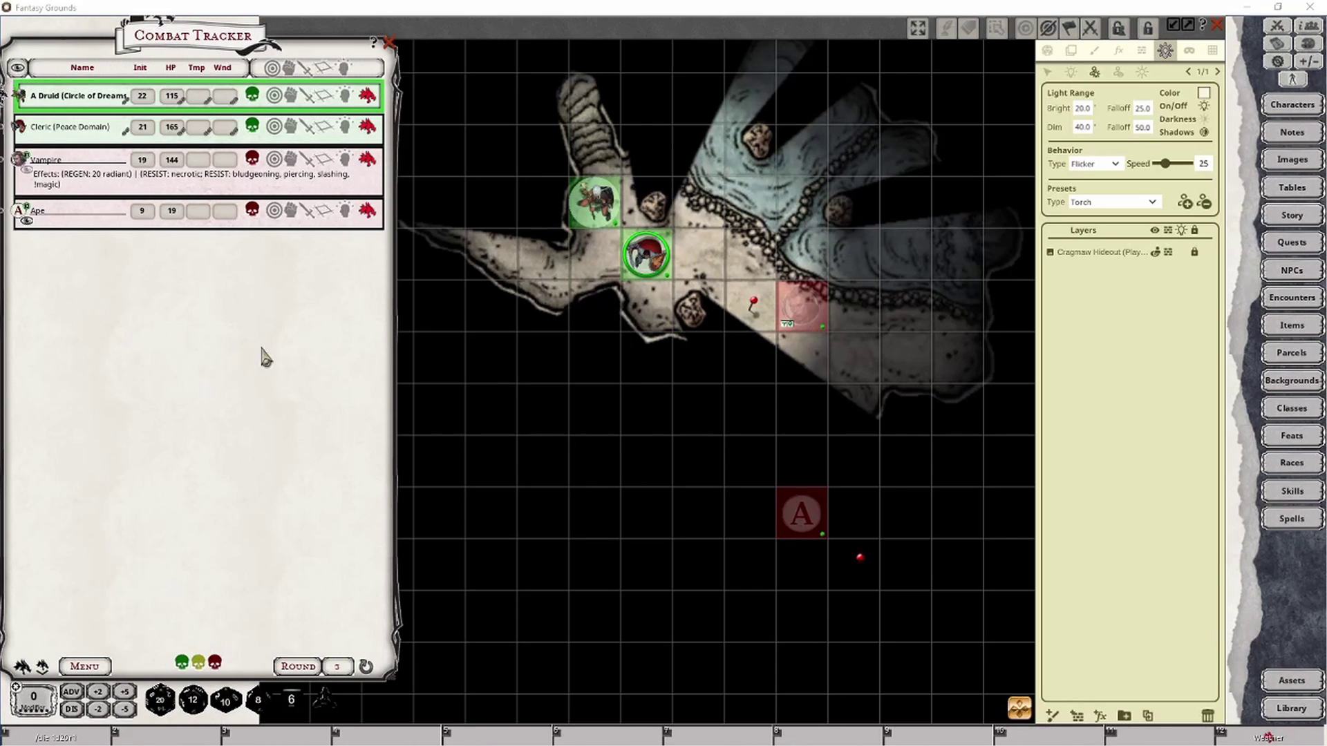
{"action": "left_click", "coordinate": [655, 257]}
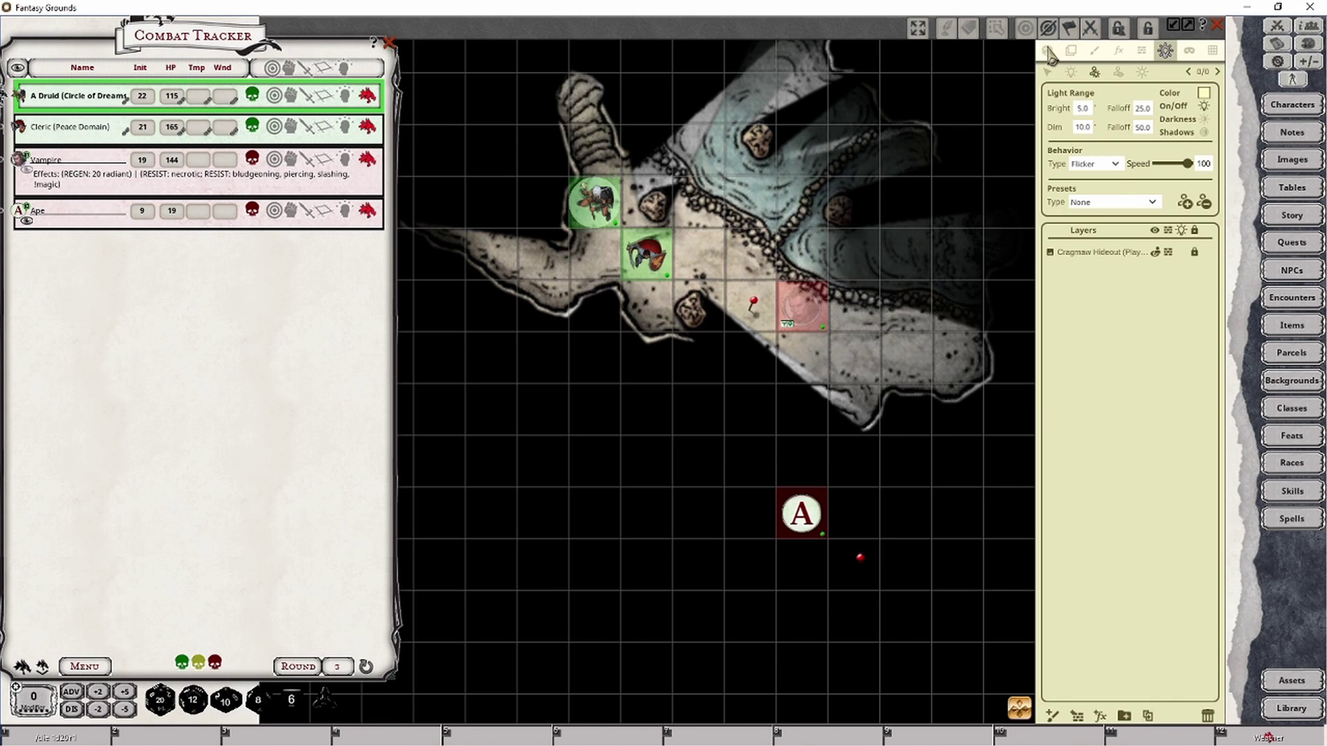
Move the Cleric token southeast past the Vampire and back beside the Druid to demonstrate how the torchlight travels with it
{"action": "left_click", "coordinate": [1047, 51]}
{"action": "mouse_move", "coordinate": [646, 254]}
{"action": "left_mouse_down"}
{"action": "mouse_move", "coordinate": [724, 254]}
{"action": "mouse_move", "coordinate": [747, 325]}
{"action": "mouse_move", "coordinate": [853, 376]}
{"action": "mouse_move", "coordinate": [957, 357]}
{"action": "mouse_move", "coordinate": [853, 379]}
{"action": "mouse_move", "coordinate": [868, 443]}
{"action": "mouse_move", "coordinate": [726, 512]}
{"action": "mouse_move", "coordinate": [697, 591]}
{"action": "mouse_move", "coordinate": [800, 668]}
{"action": "mouse_move", "coordinate": [908, 616]}
{"action": "mouse_move", "coordinate": [819, 512]}
{"action": "mouse_move", "coordinate": [801, 384]}
{"action": "mouse_move", "coordinate": [698, 255]}
{"action": "mouse_move", "coordinate": [646, 255]}
{"action": "left_mouse_up"}
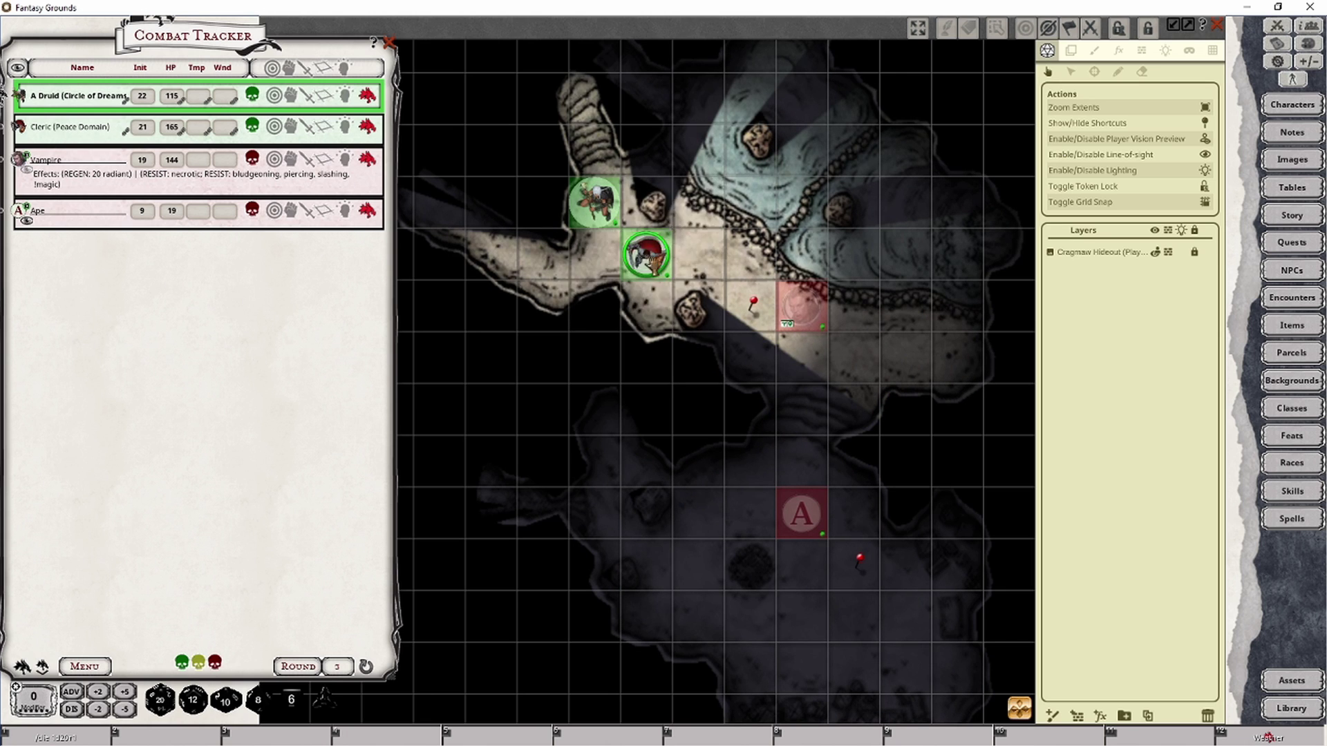
{"action": "left_click_drag", "start_coordinate": [645, 255], "coordinate": [853, 357]}
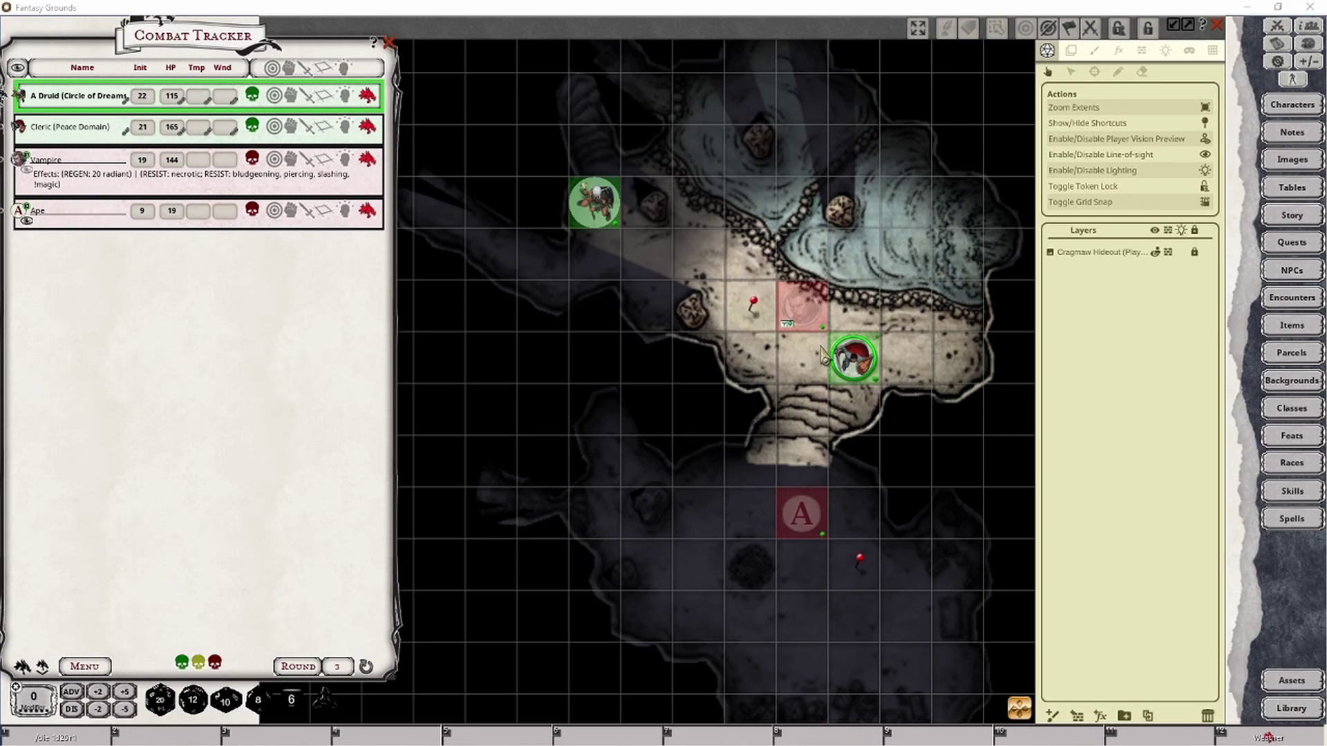
{"action": "left_click", "coordinate": [853, 363]}
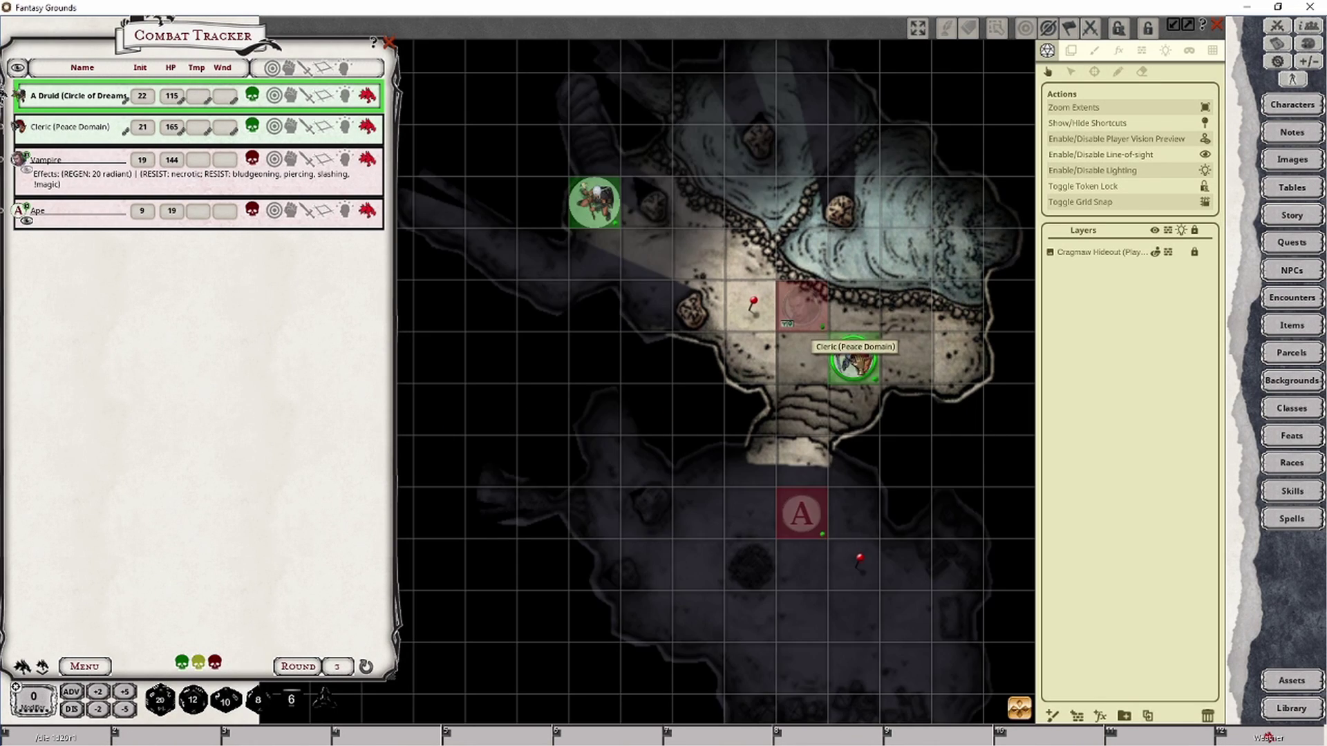
{"action": "double_click", "coordinate": [853, 363]}
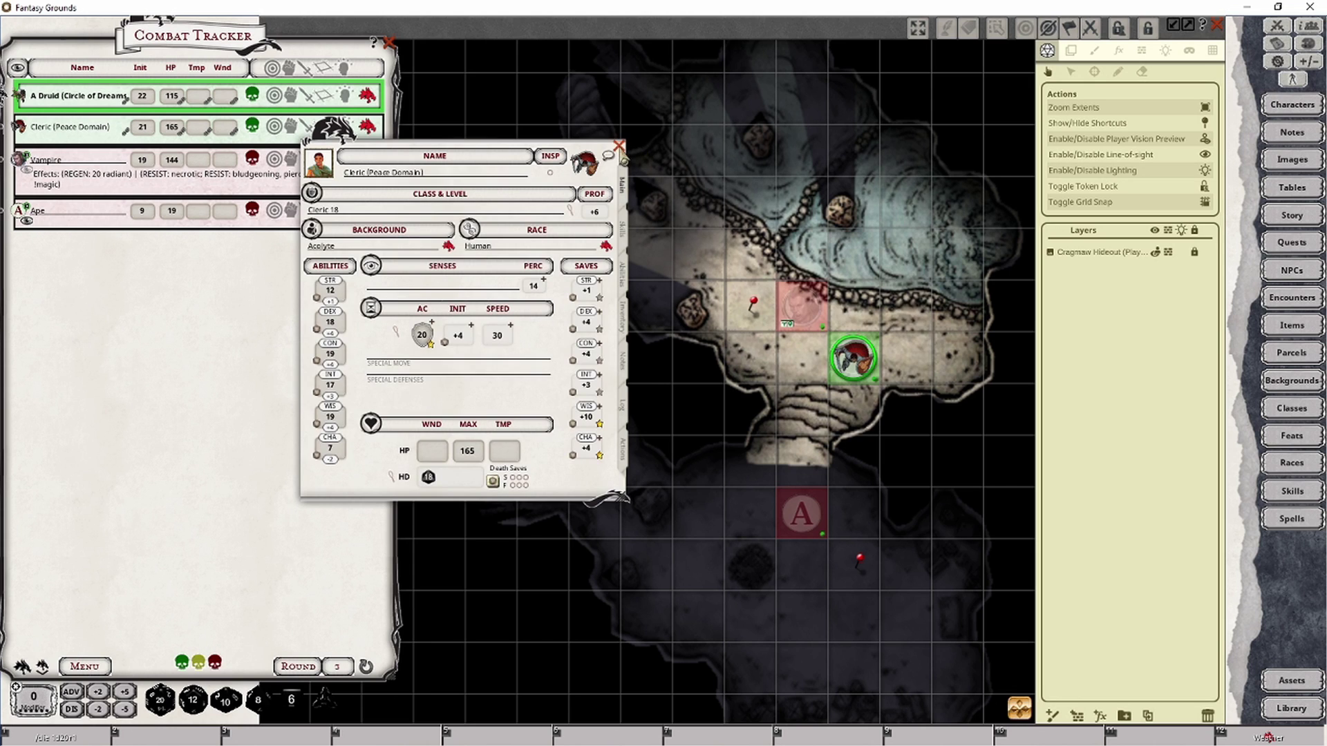
{"action": "left_click", "coordinate": [618, 146]}
{"action": "left_click_drag", "start_coordinate": [852, 358], "coordinate": [672, 280]}
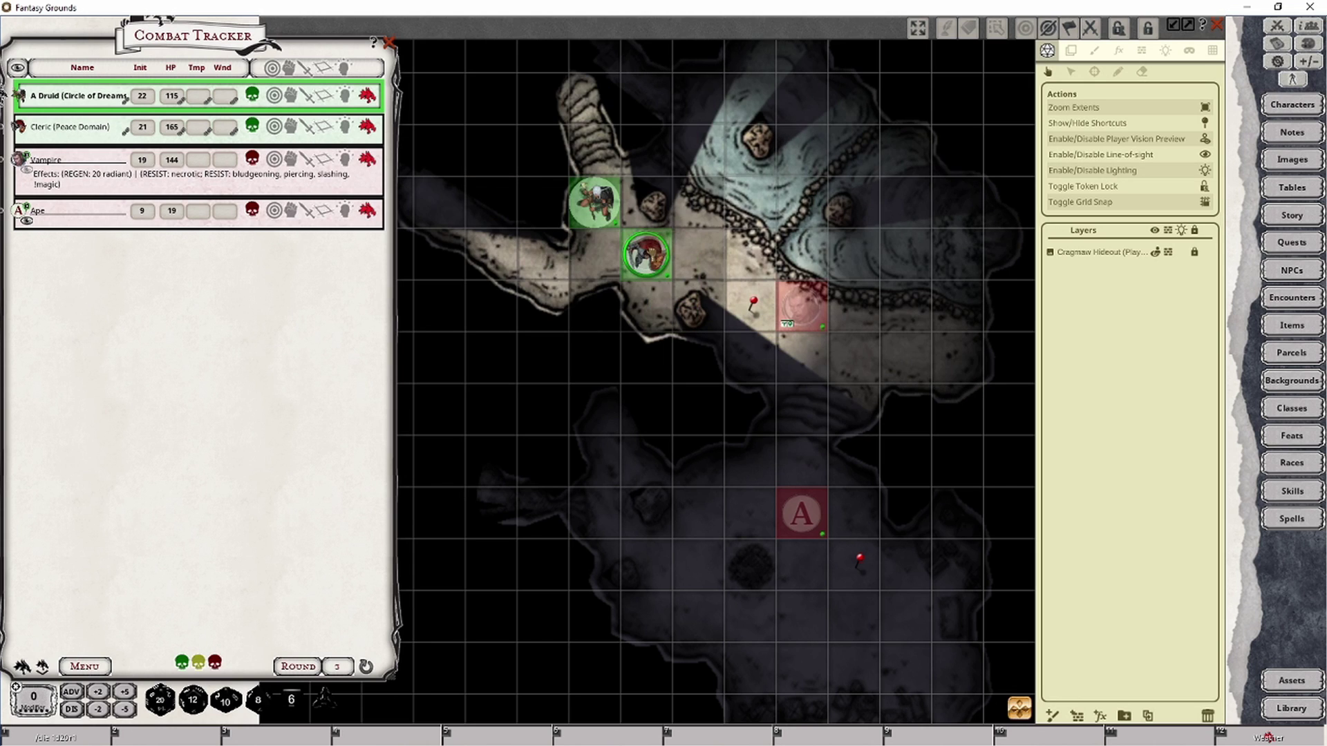
Move the Ape token north in stages into the torchlit cave, ending two squares east and one south of the Vampire
{"action": "left_click", "coordinate": [802, 515]}
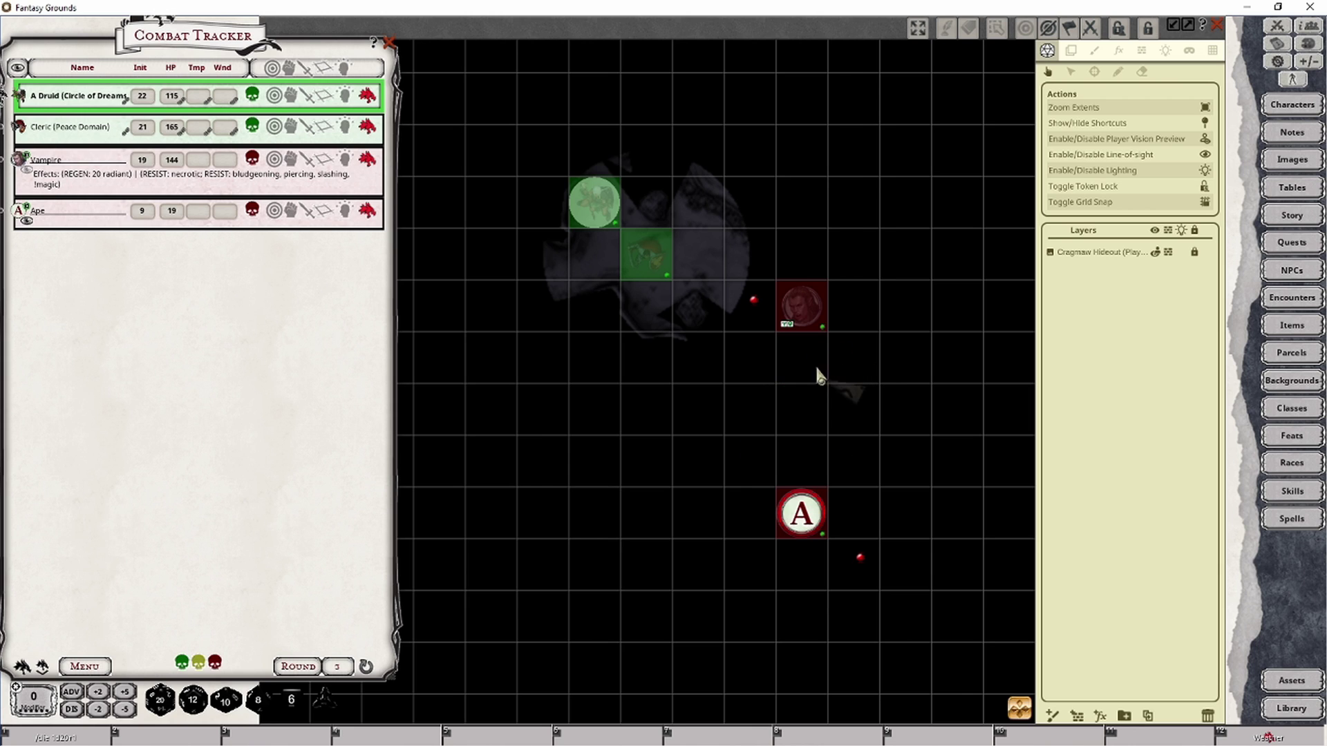
{"action": "left_click_drag", "start_coordinate": [802, 513], "coordinate": [817, 423]}
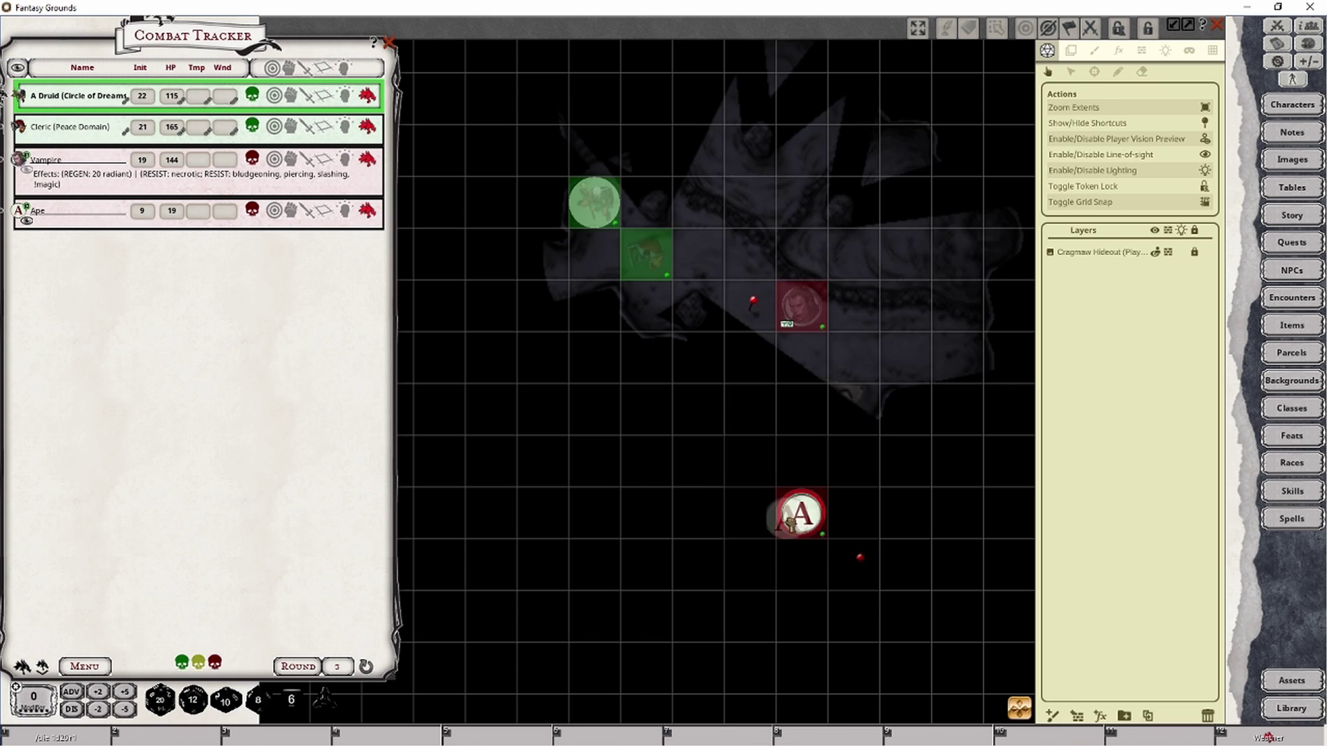
{"action": "left_click_drag", "start_coordinate": [817, 423], "coordinate": [791, 473]}
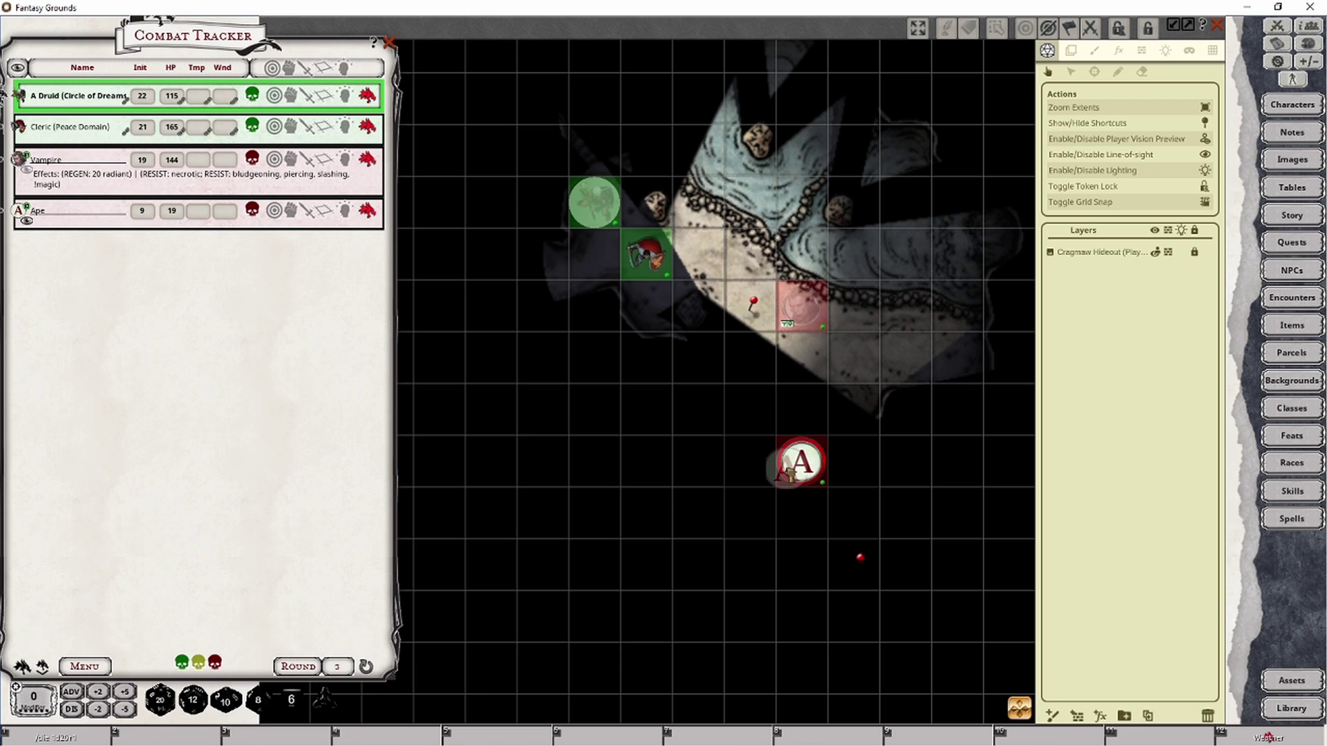
{"action": "left_click_drag", "start_coordinate": [790, 472], "coordinate": [857, 367]}
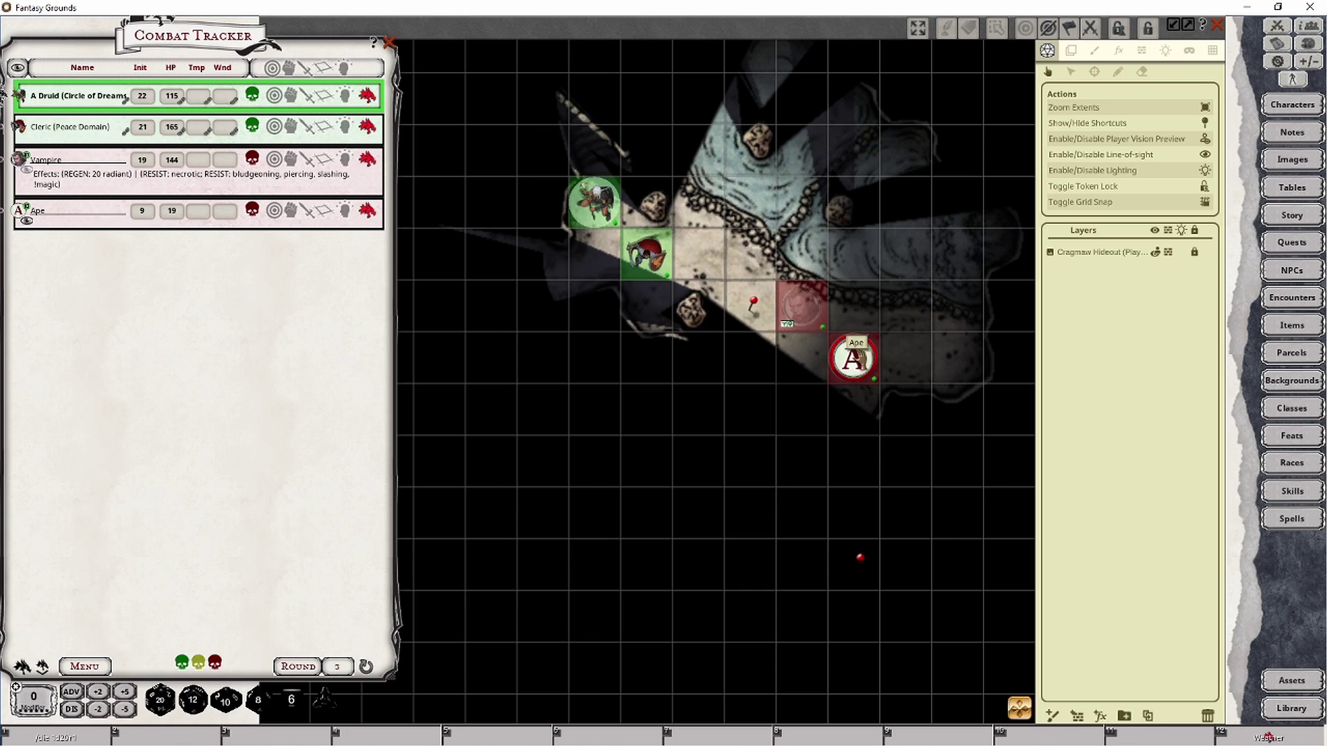
{"action": "left_click_drag", "start_coordinate": [877, 365], "coordinate": [906, 358]}
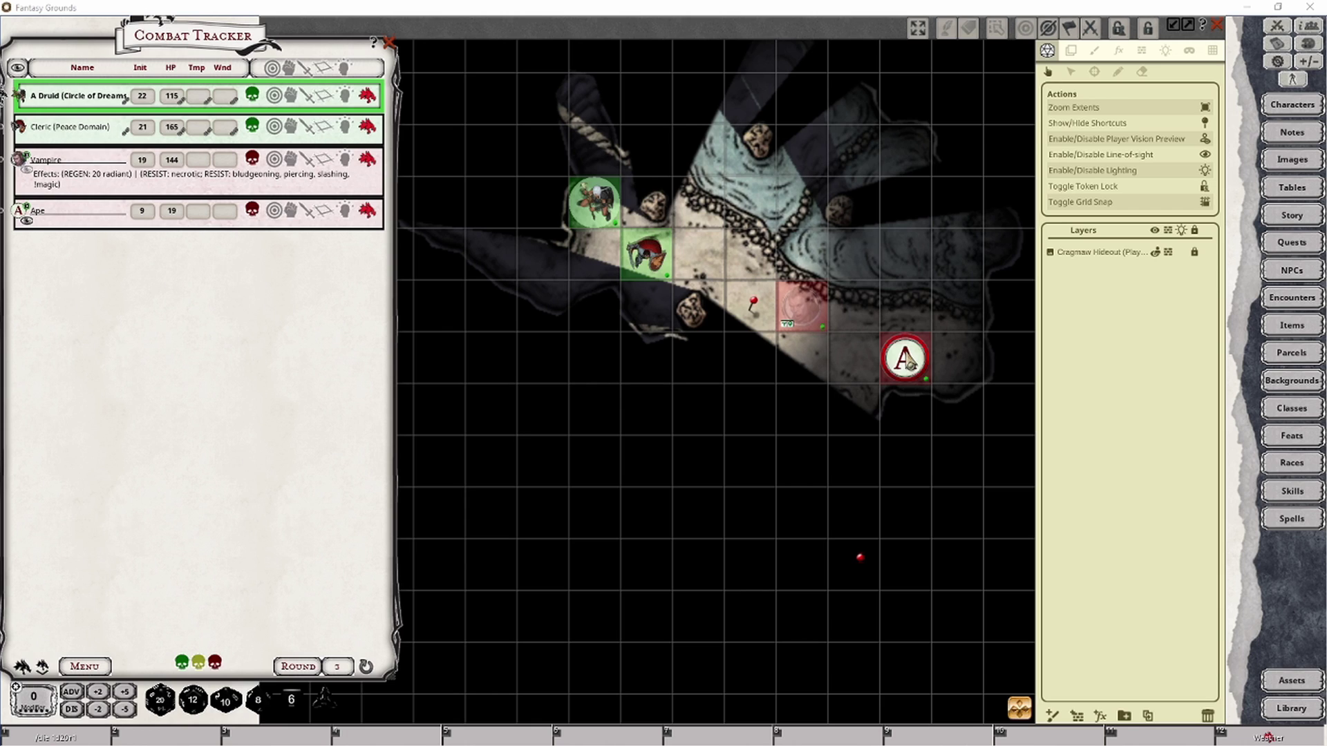
Compare what the Vampire, Druid and Cleric tokens can each see in the Cleric's torchlight
{"action": "left_click_drag", "start_coordinate": [804, 306], "coordinate": [798, 309]}
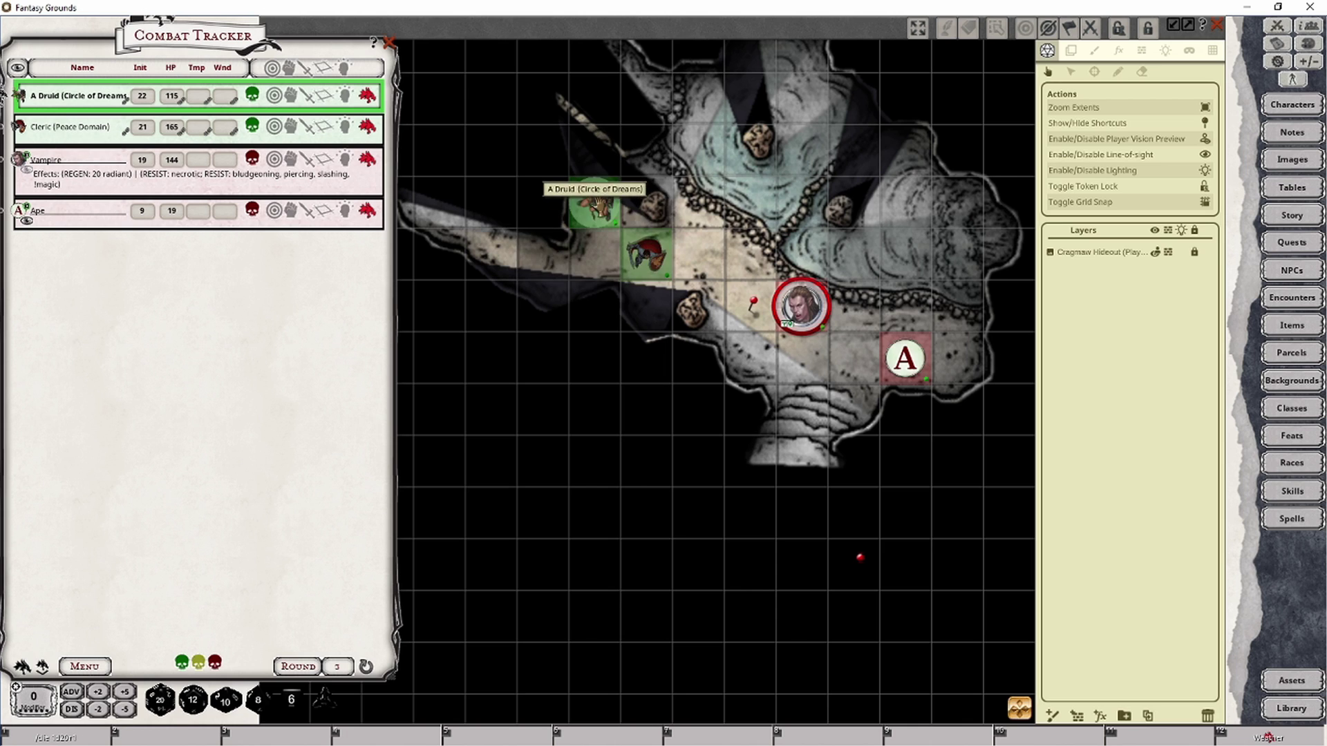
{"action": "left_click", "coordinate": [563, 198]}
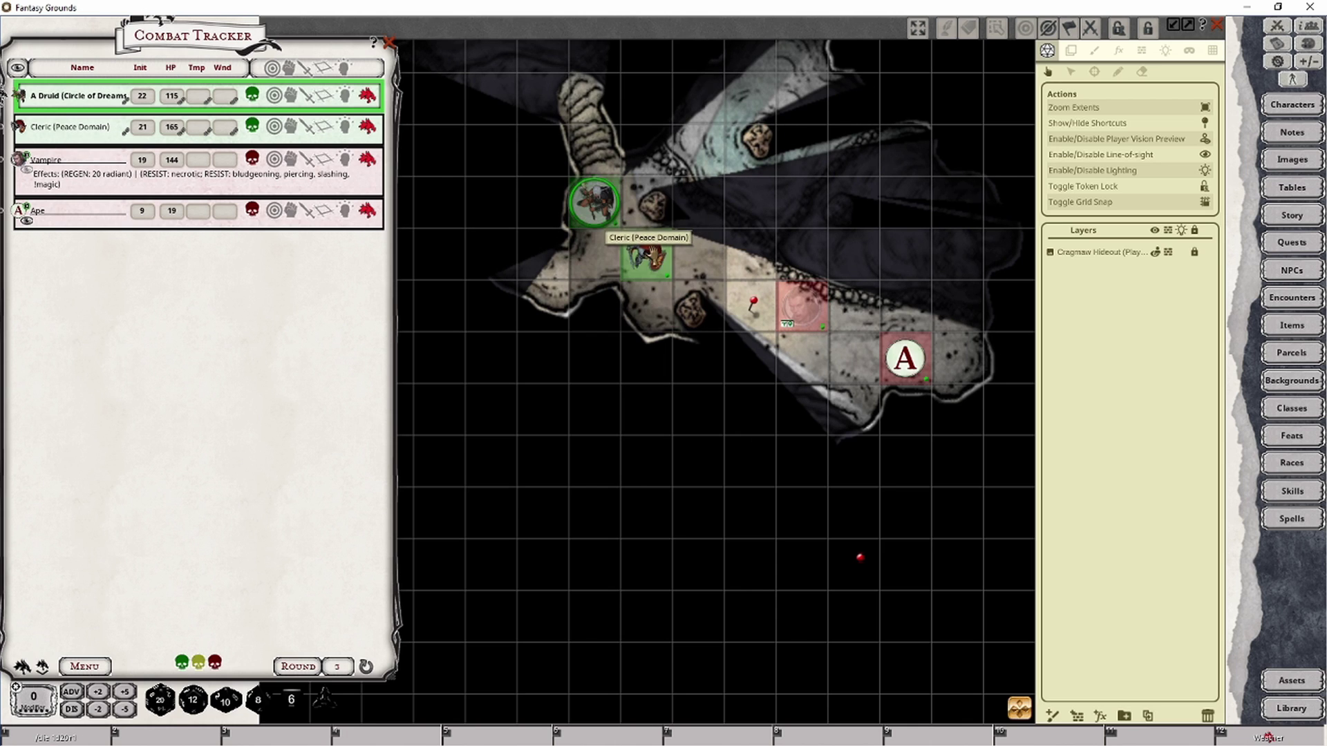
{"action": "left_click", "coordinate": [646, 254]}
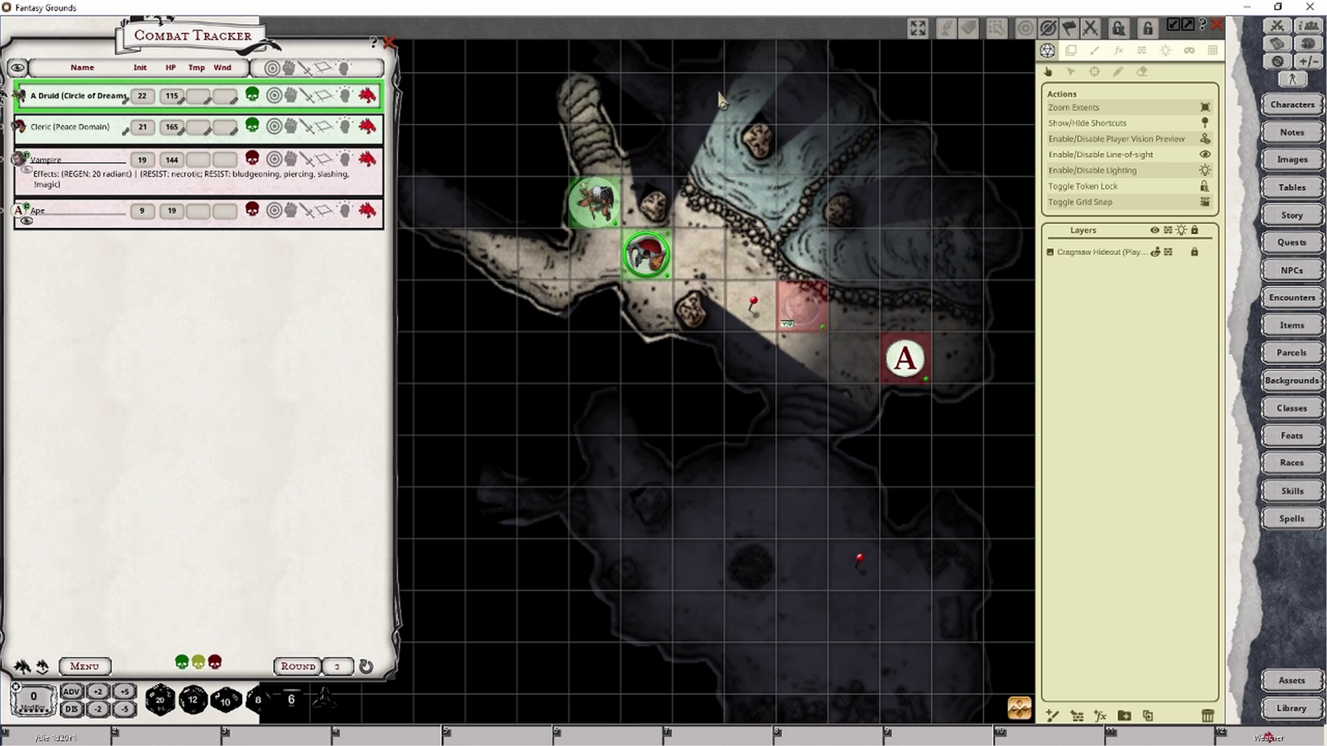
{"action": "key", "text": "alt+Tab"}
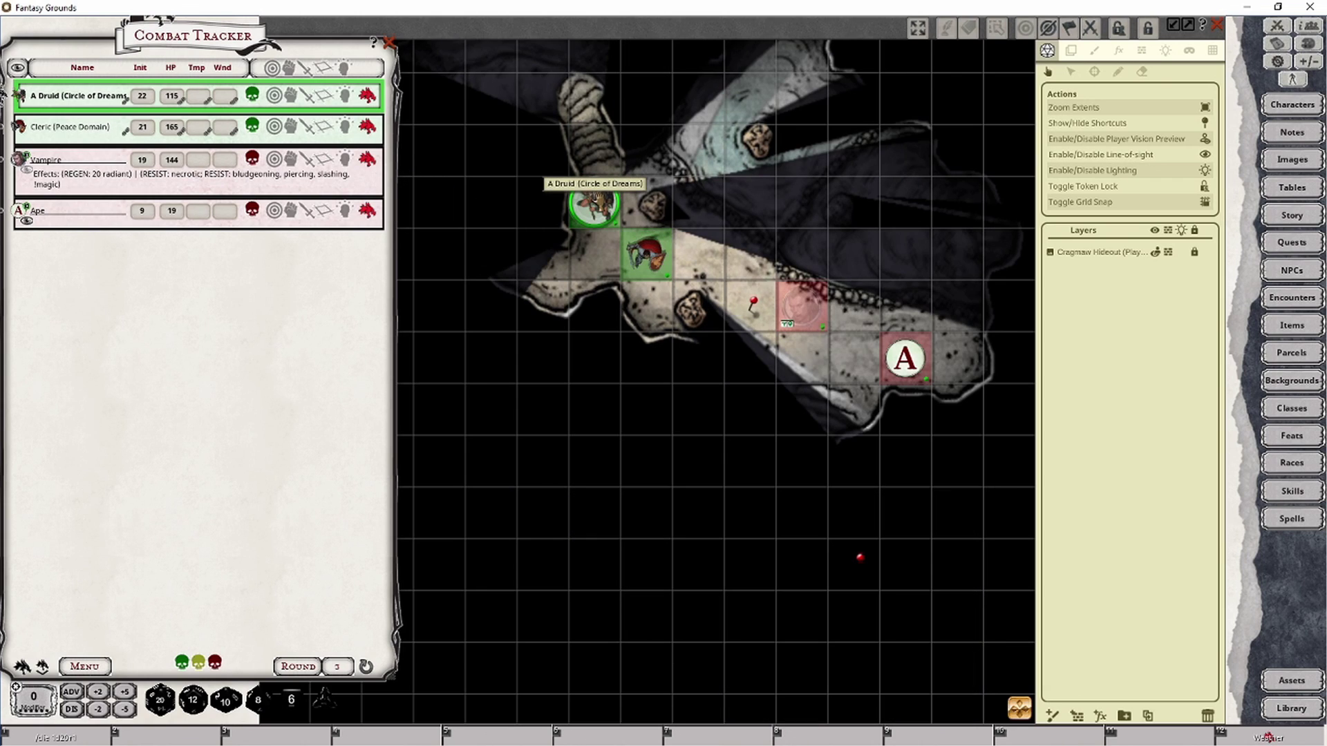
Attach a light to the Druid token using the Spell - Darkness preset
{"action": "left_click", "coordinate": [595, 204]}
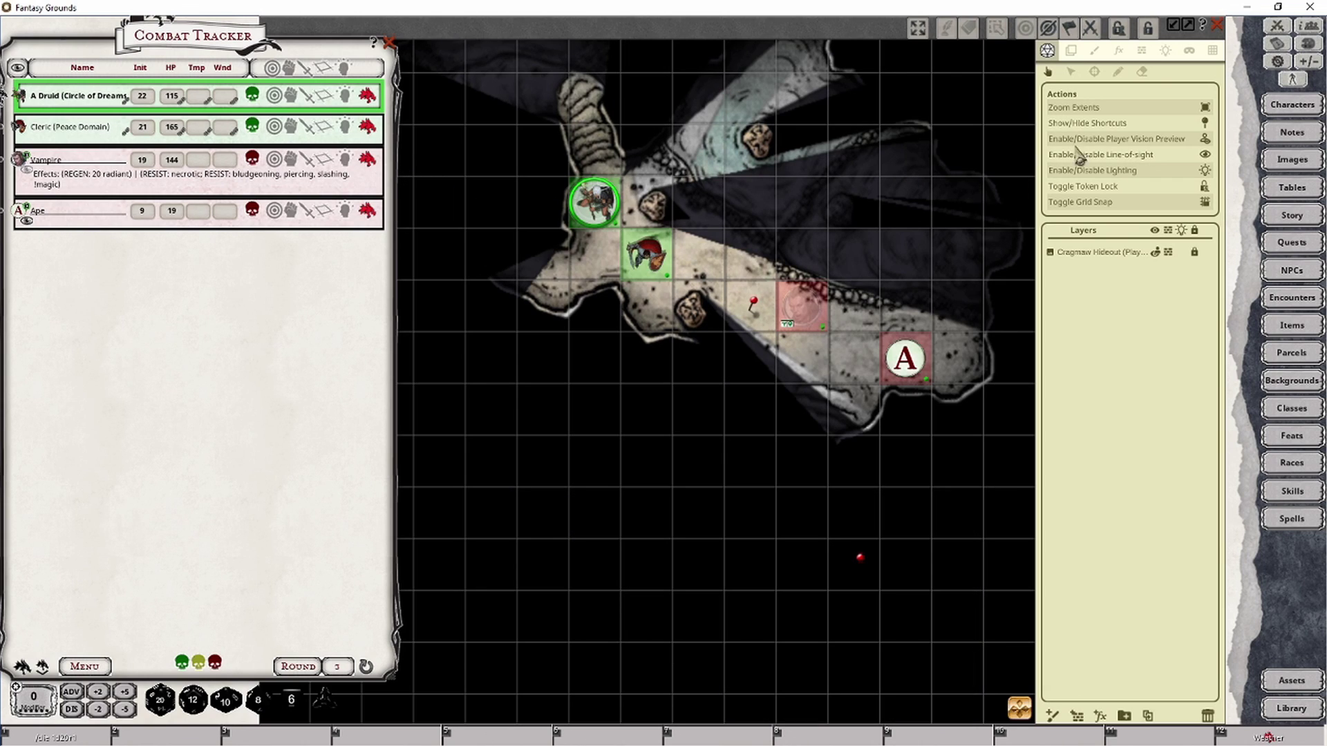
{"action": "left_click", "coordinate": [1166, 51]}
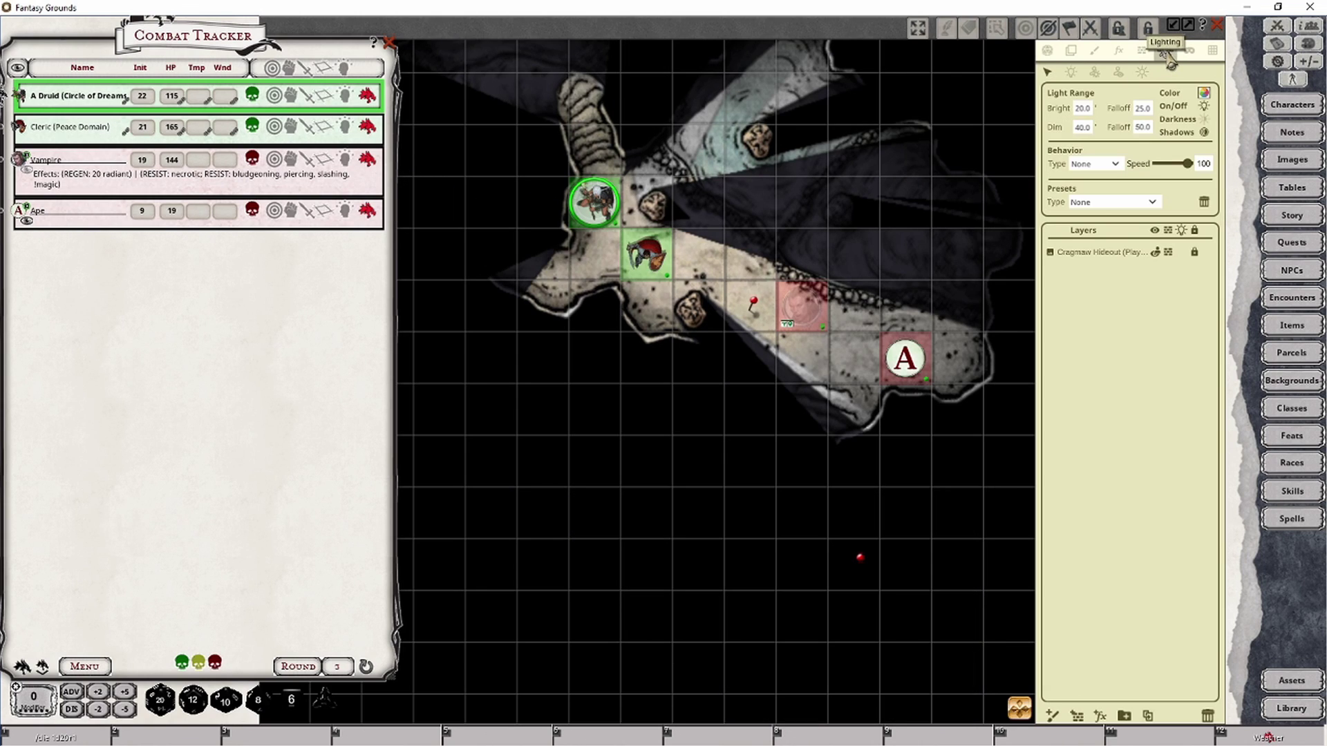
{"action": "left_click", "coordinate": [1095, 73]}
{"action": "left_click", "coordinate": [1146, 204]}
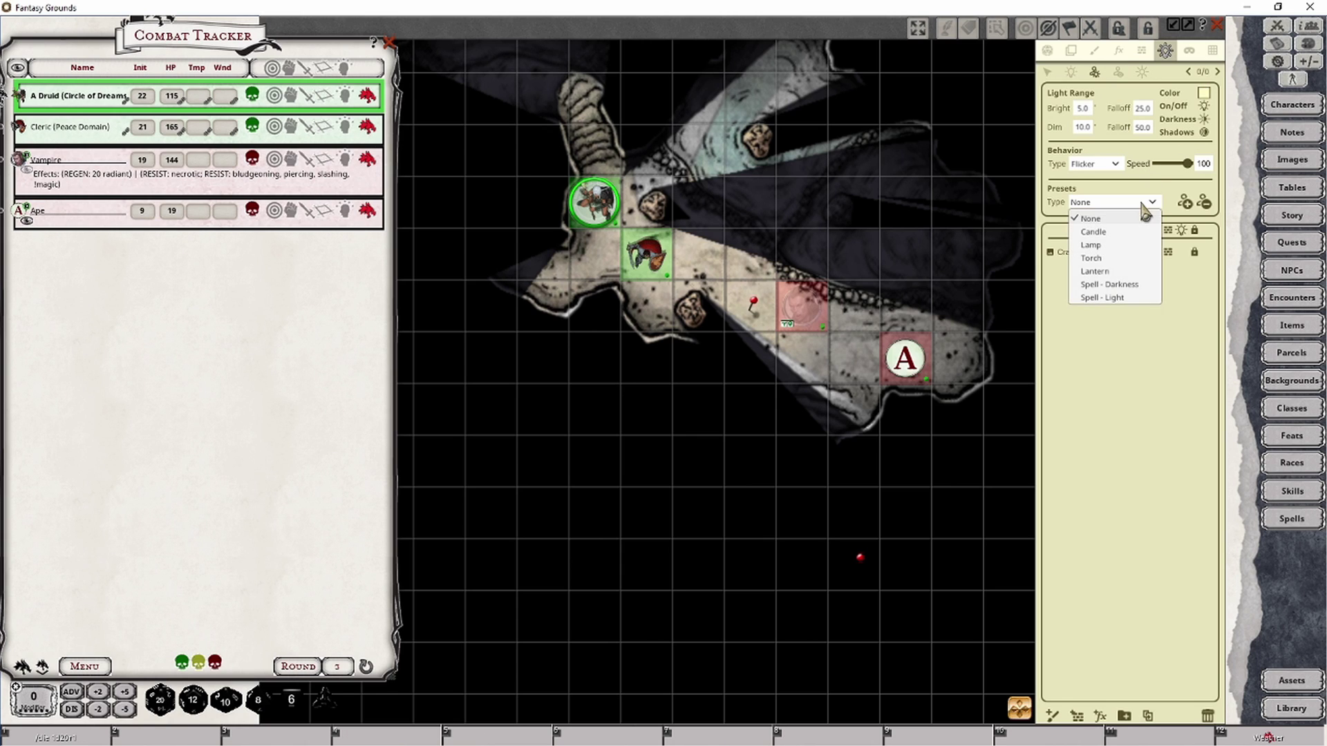
{"action": "left_click", "coordinate": [1118, 288]}
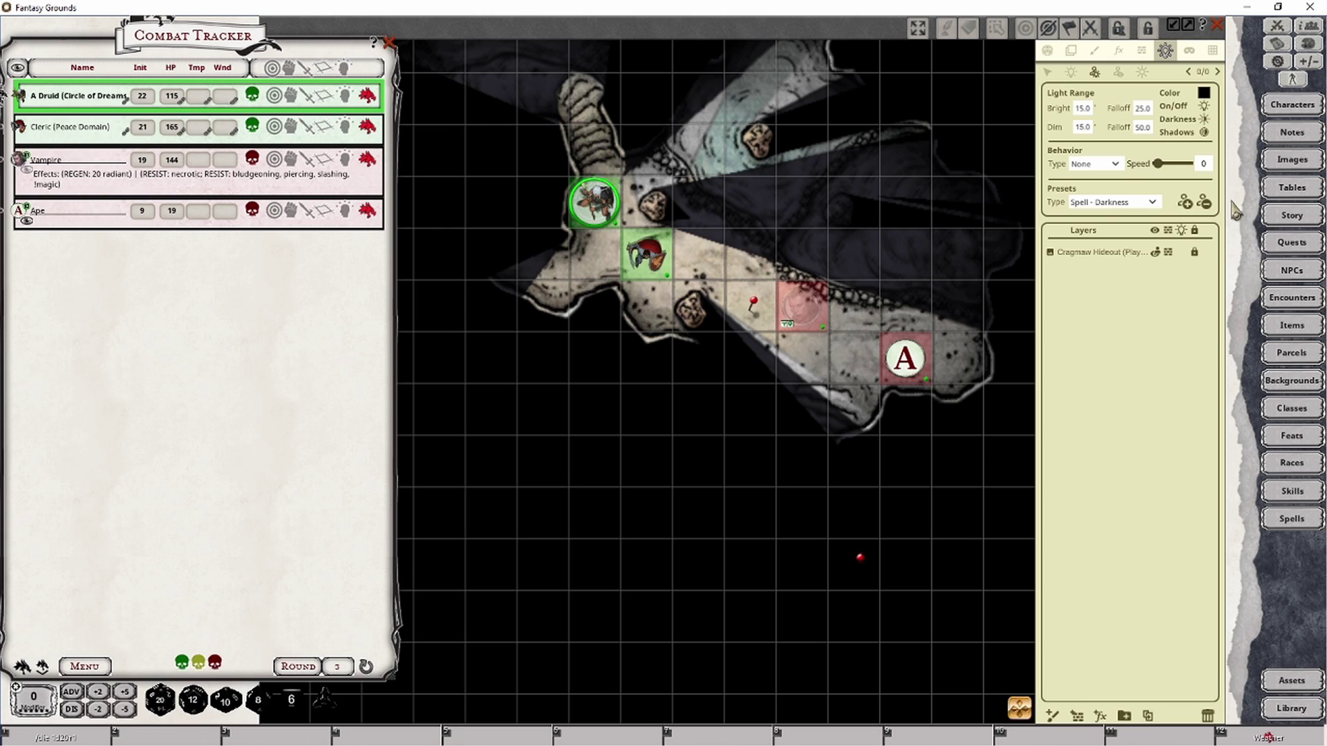
{"action": "left_click", "coordinate": [1185, 203]}
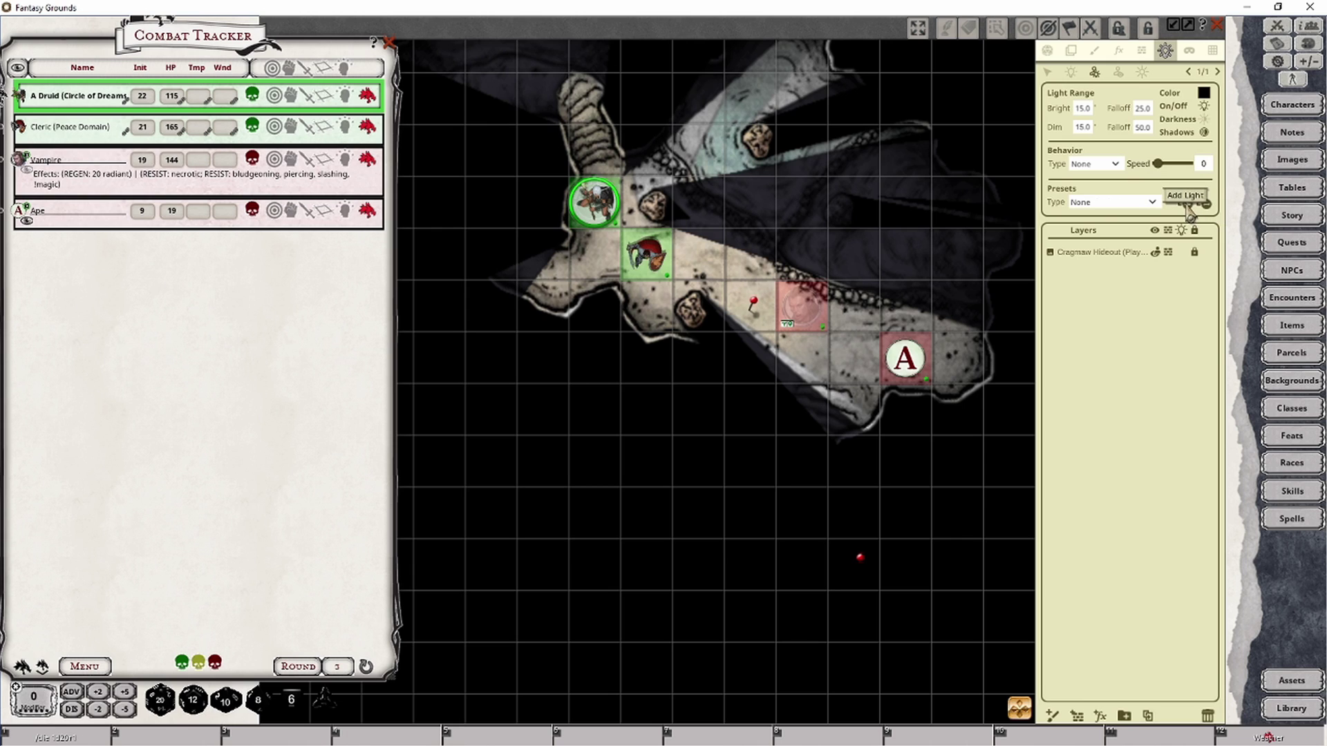
Add a second Spell - Darkness light to the Druid token
{"action": "left_click", "coordinate": [1154, 202]}
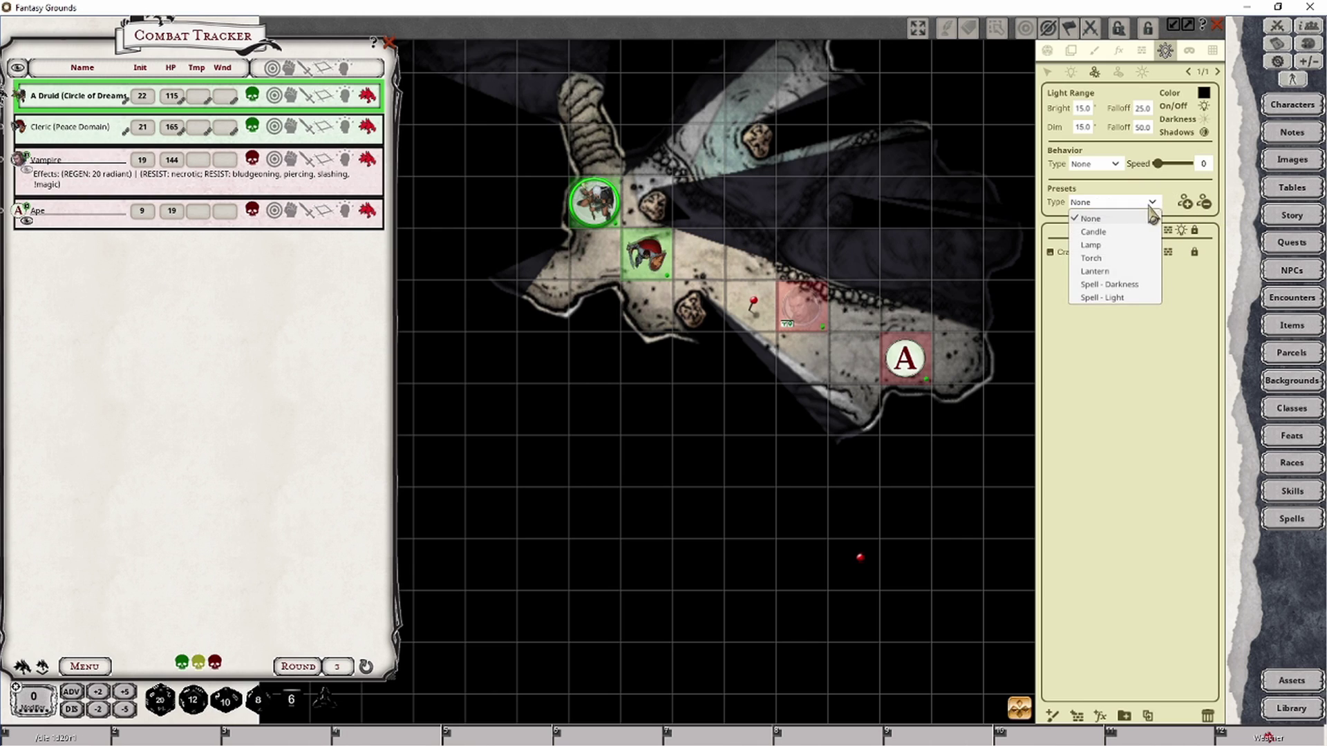
{"action": "left_click", "coordinate": [1118, 288]}
{"action": "left_click", "coordinate": [1186, 203]}
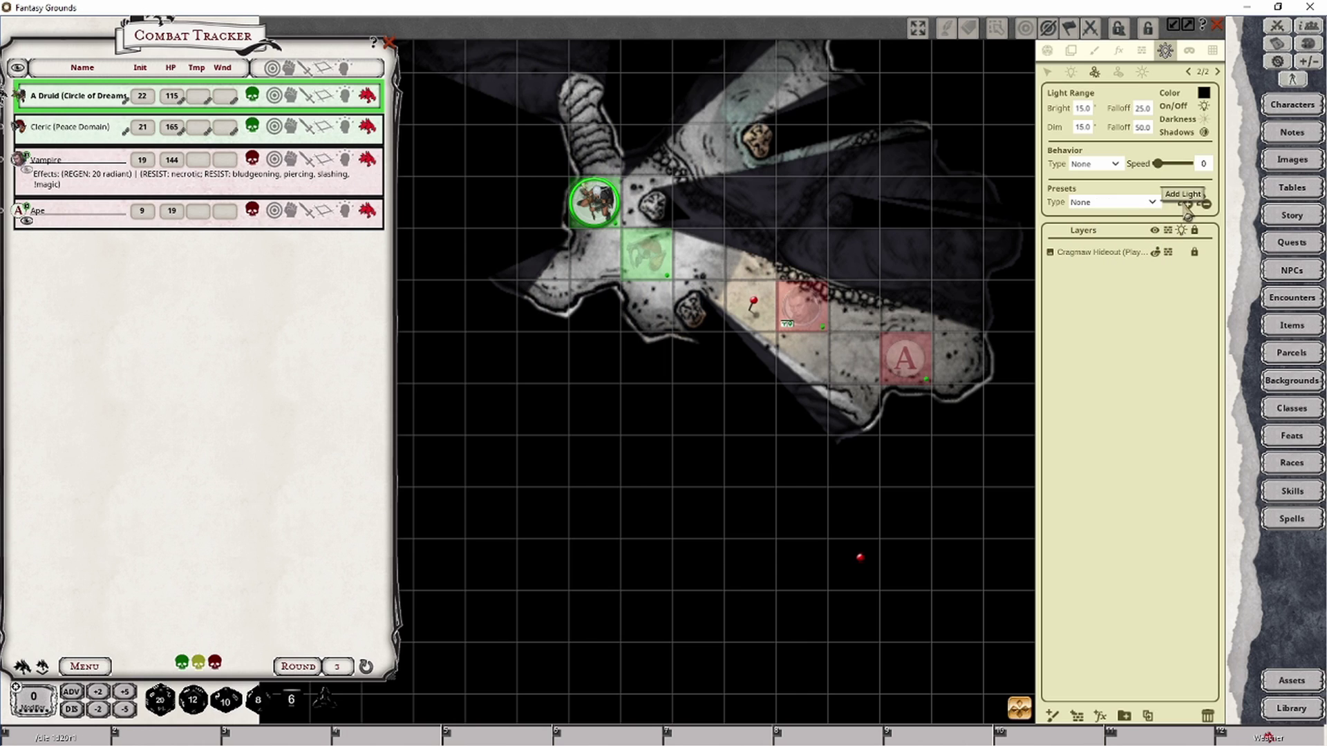
Compare what the Cleric, Druid and Vampire tokens can each see with the Druid's magical darkness in place
{"action": "left_click", "coordinate": [654, 249]}
{"action": "left_click", "coordinate": [593, 205]}
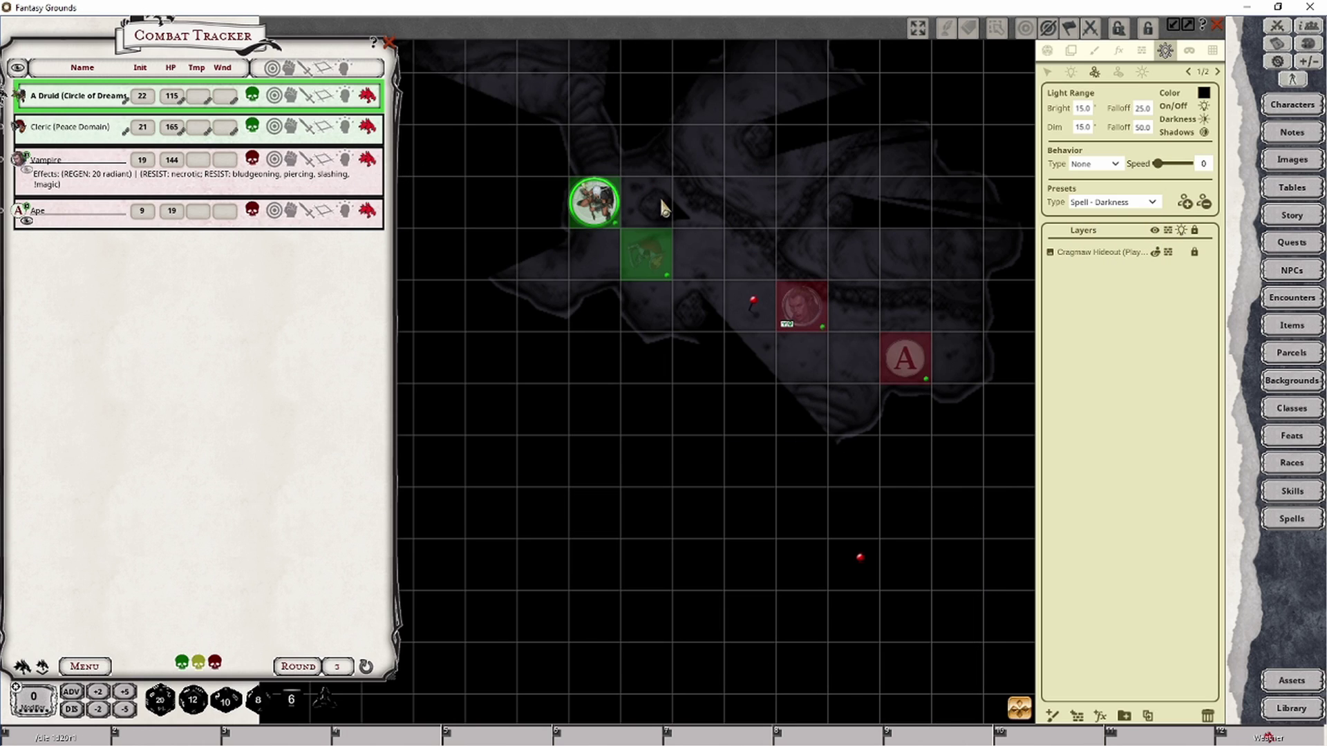
{"action": "left_click", "coordinate": [657, 239]}
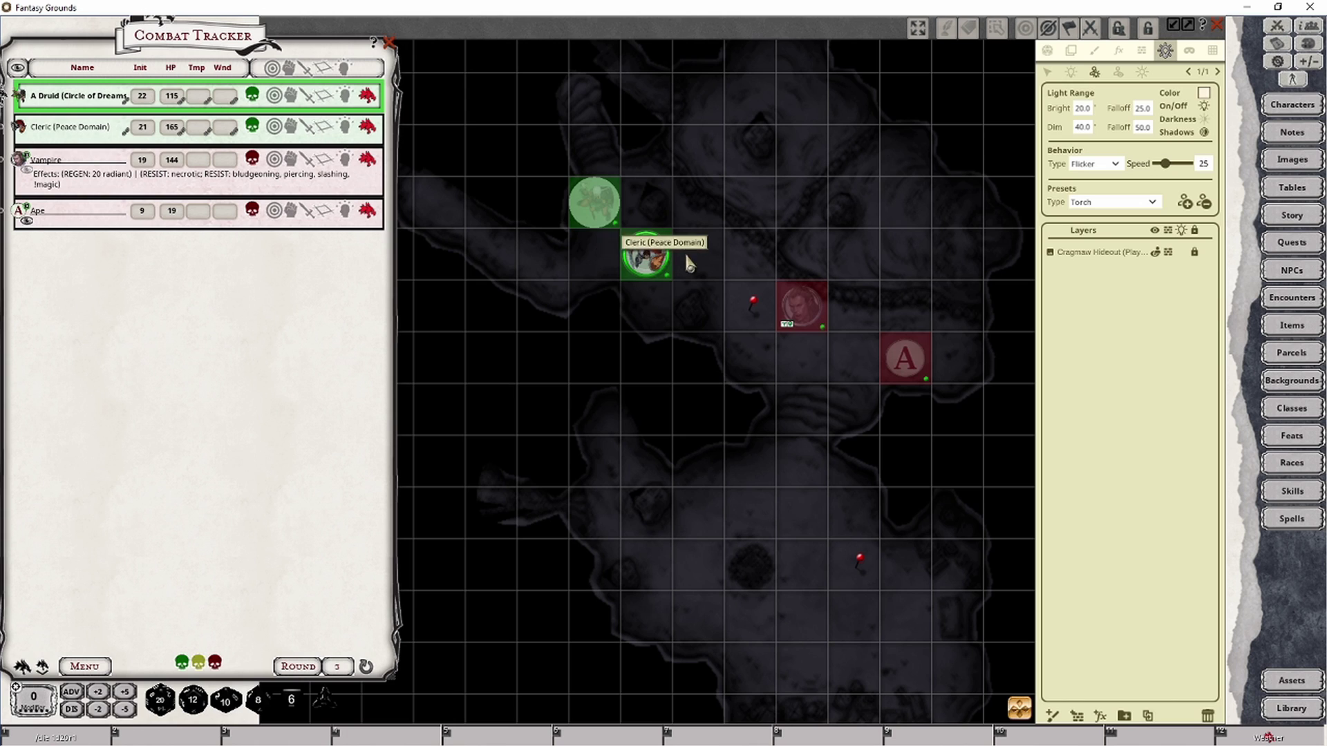
{"action": "left_click", "coordinate": [602, 209]}
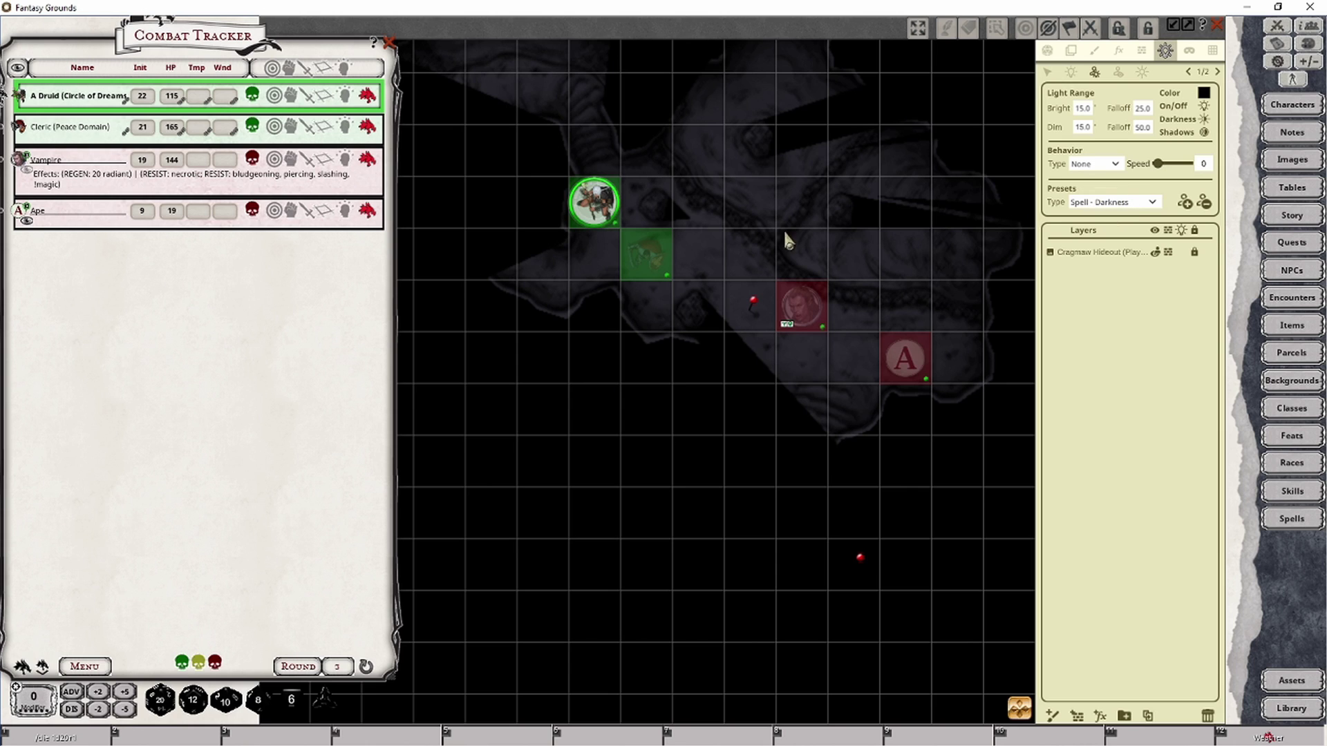
{"action": "left_click", "coordinate": [789, 294]}
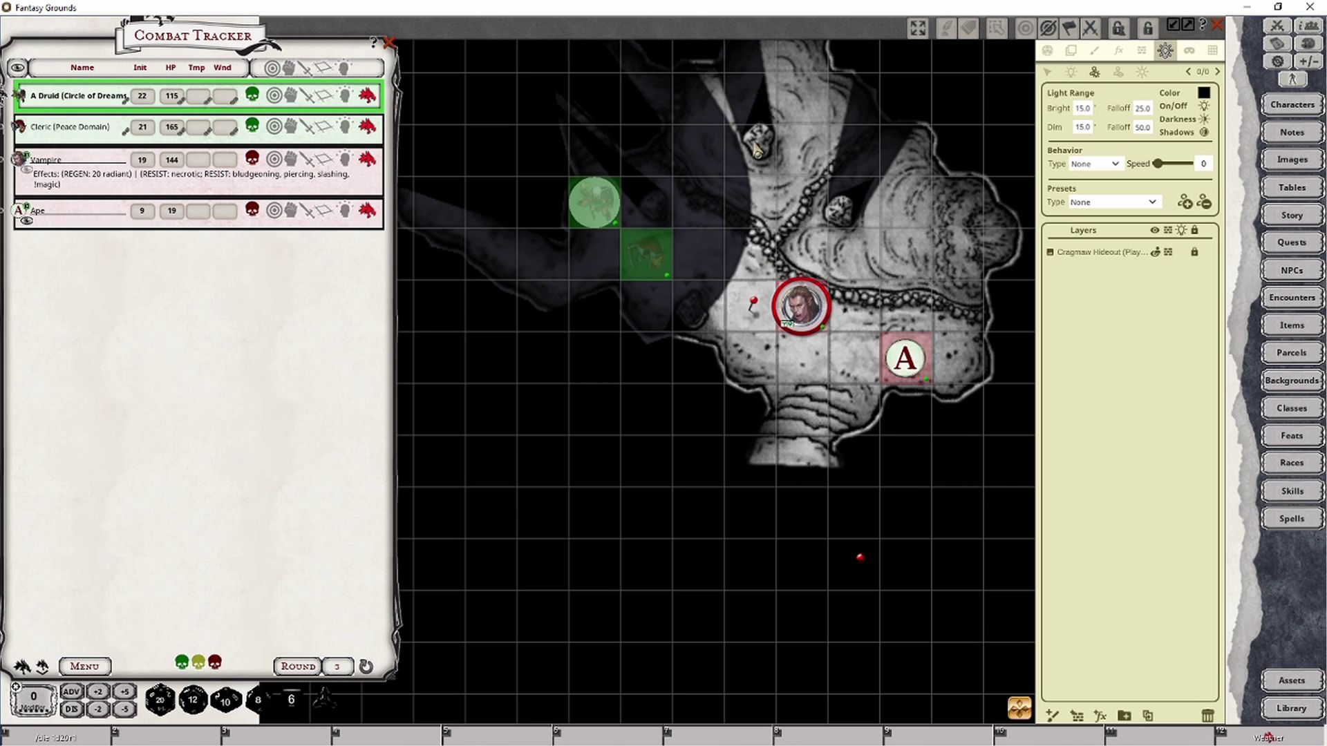
Compare what the Ape and Vampire tokens can each see with the Druid's magical darkness in place
{"action": "left_click", "coordinate": [914, 364]}
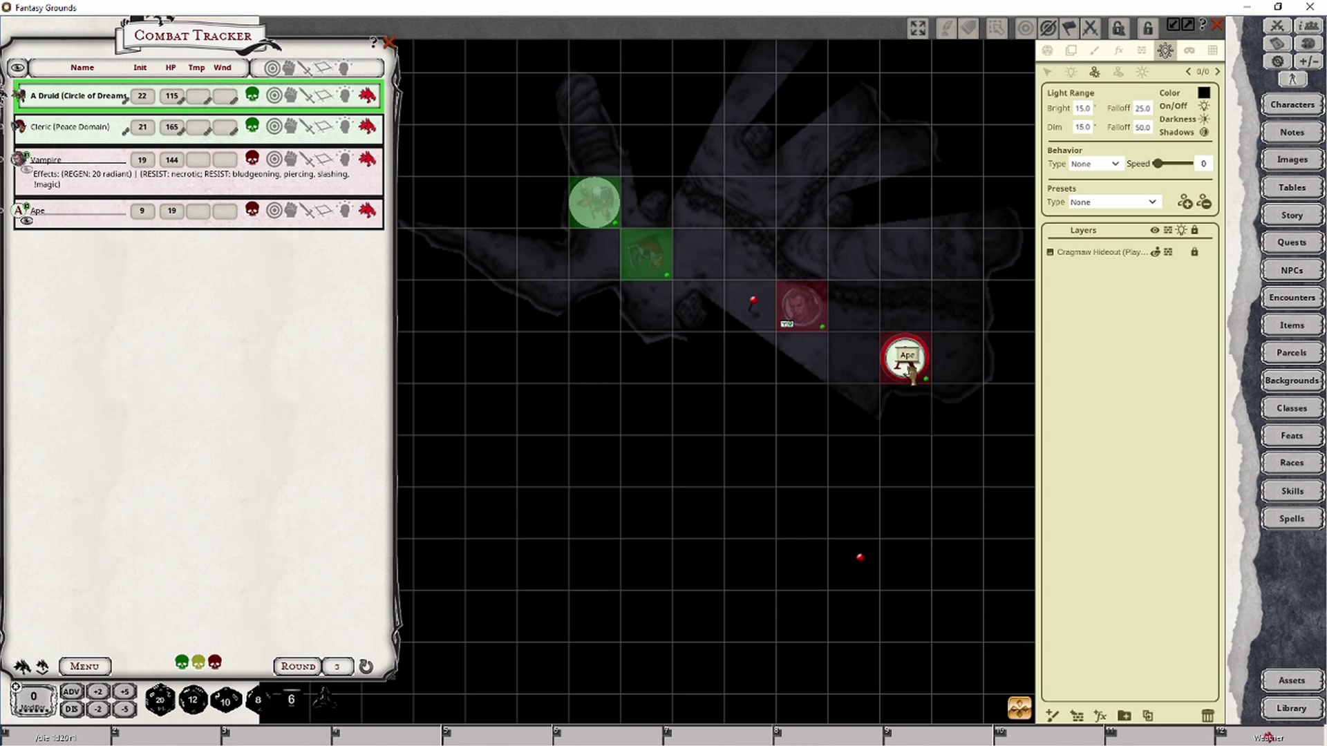
{"action": "left_click", "coordinate": [801, 304]}
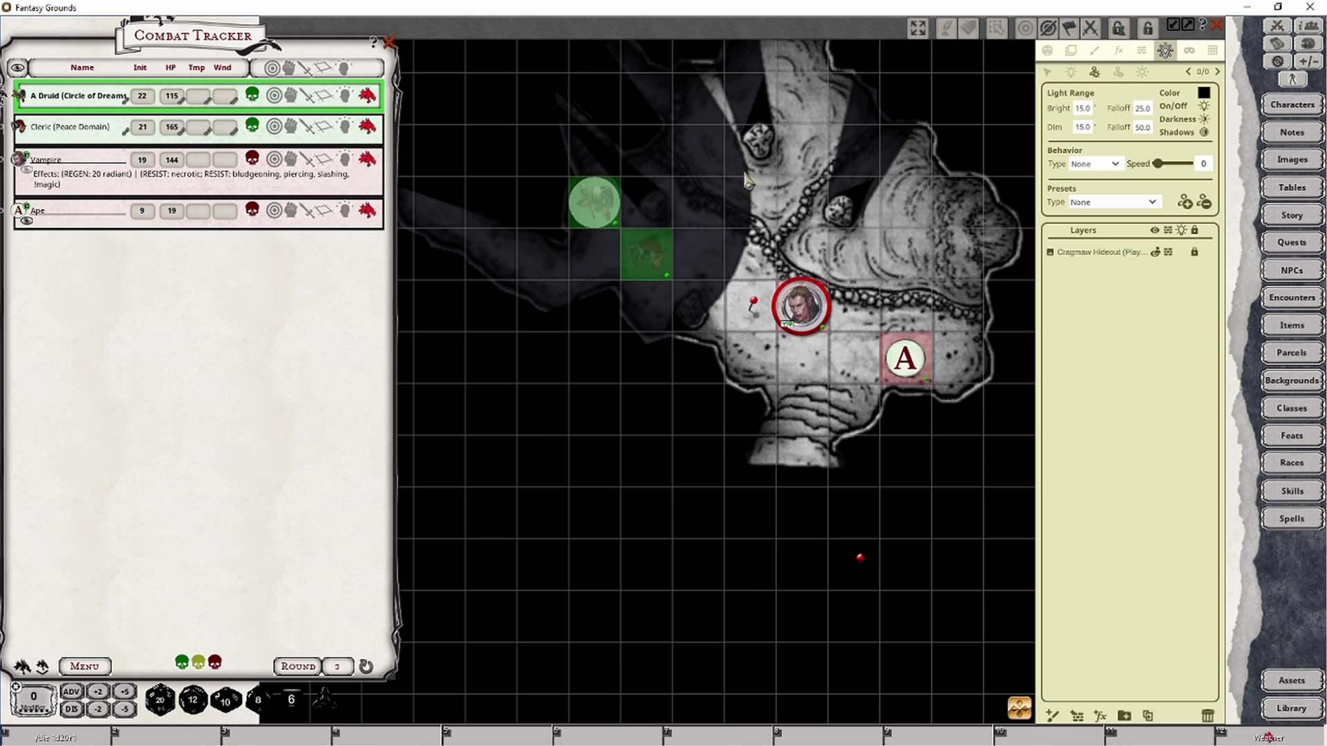
{"action": "left_click", "coordinate": [905, 360]}
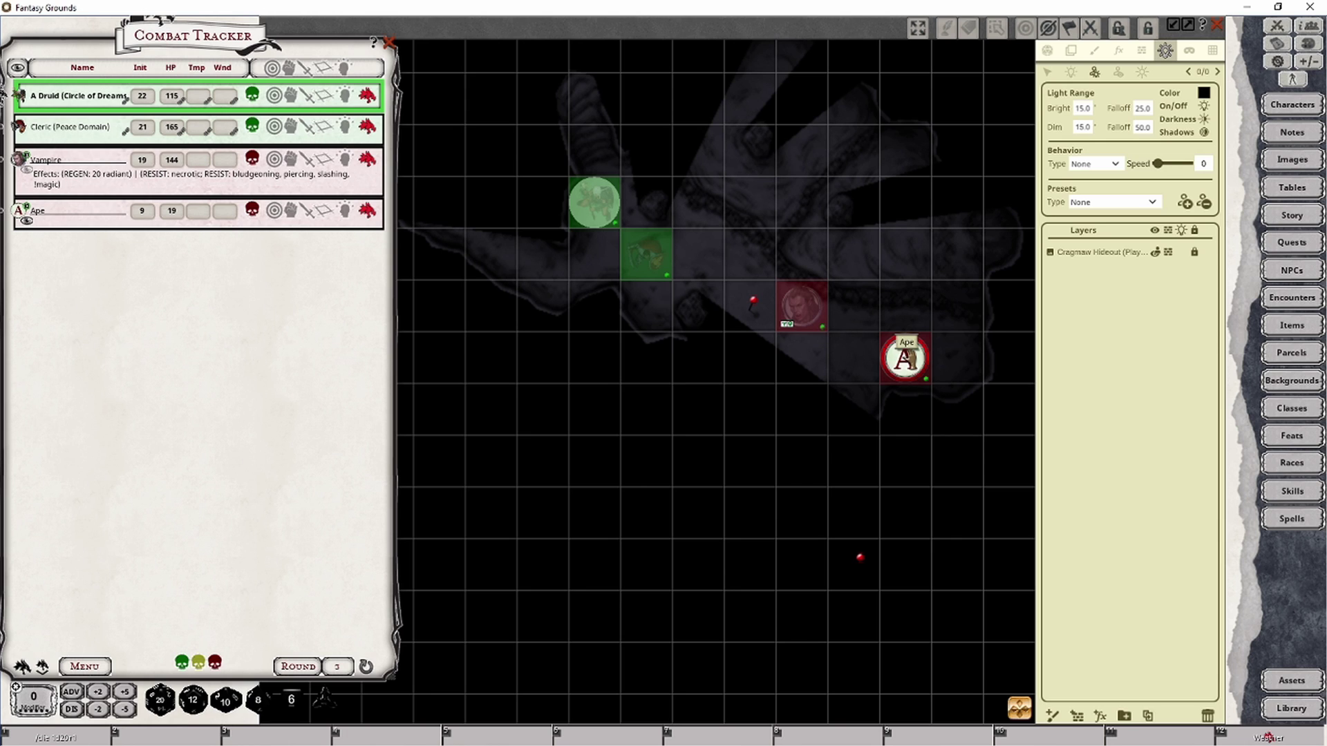
Move the Cleric token beside the map pin near the Vampire, and then onto the square directly above the Vampire token
{"action": "left_click", "coordinate": [653, 257]}
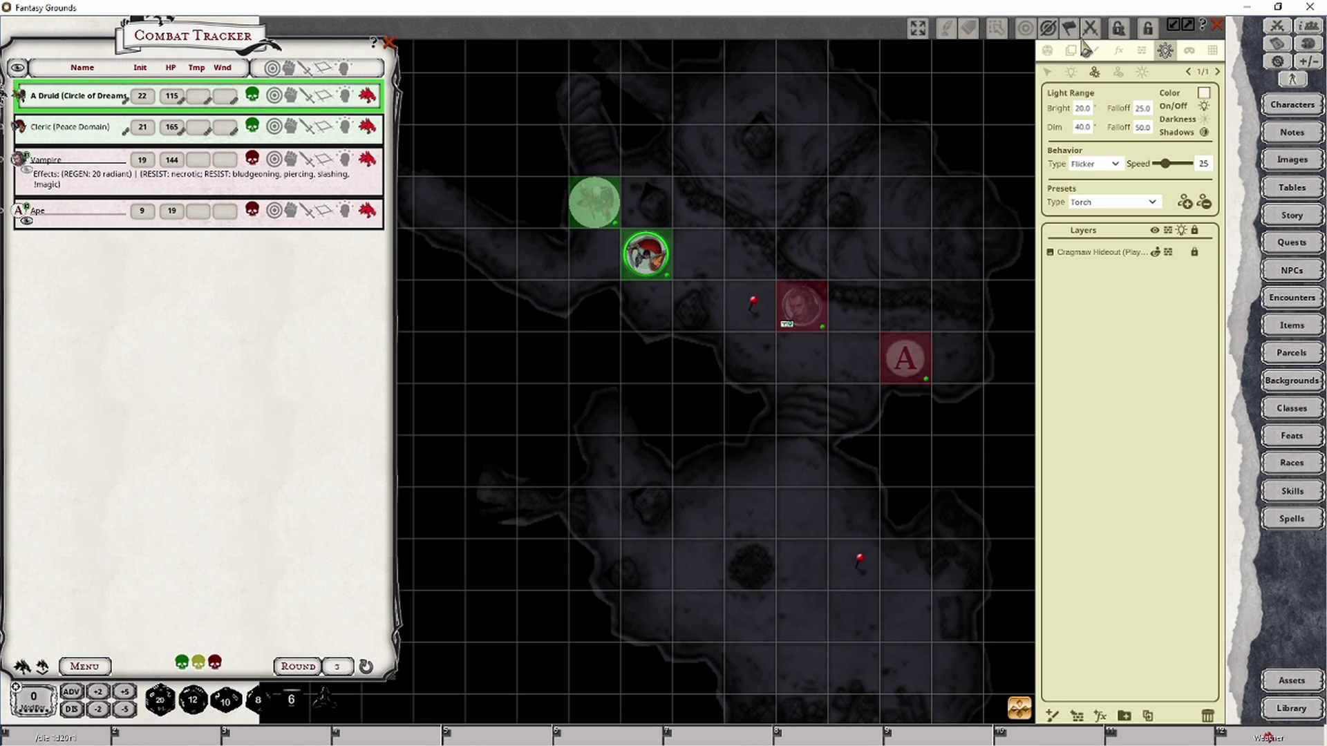
{"action": "left_click", "coordinate": [1048, 51]}
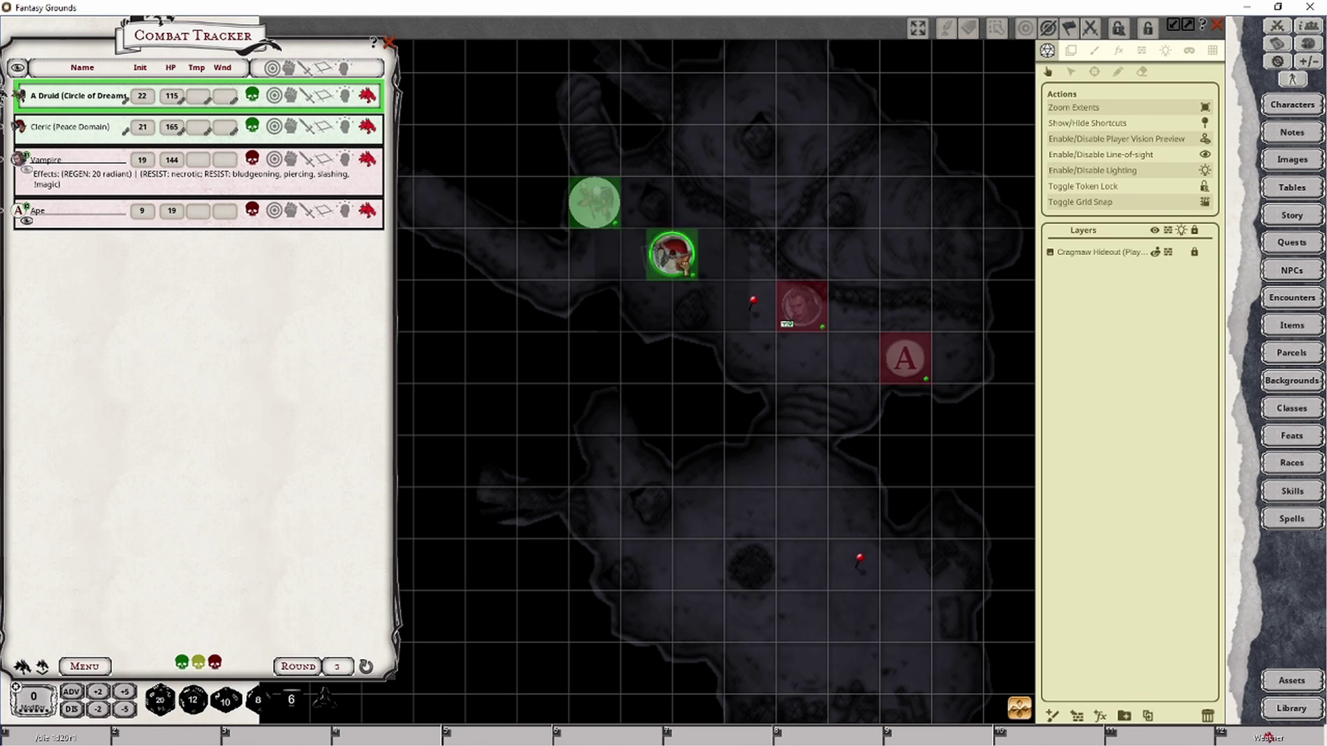
{"action": "left_click_drag", "start_coordinate": [671, 261], "coordinate": [773, 361]}
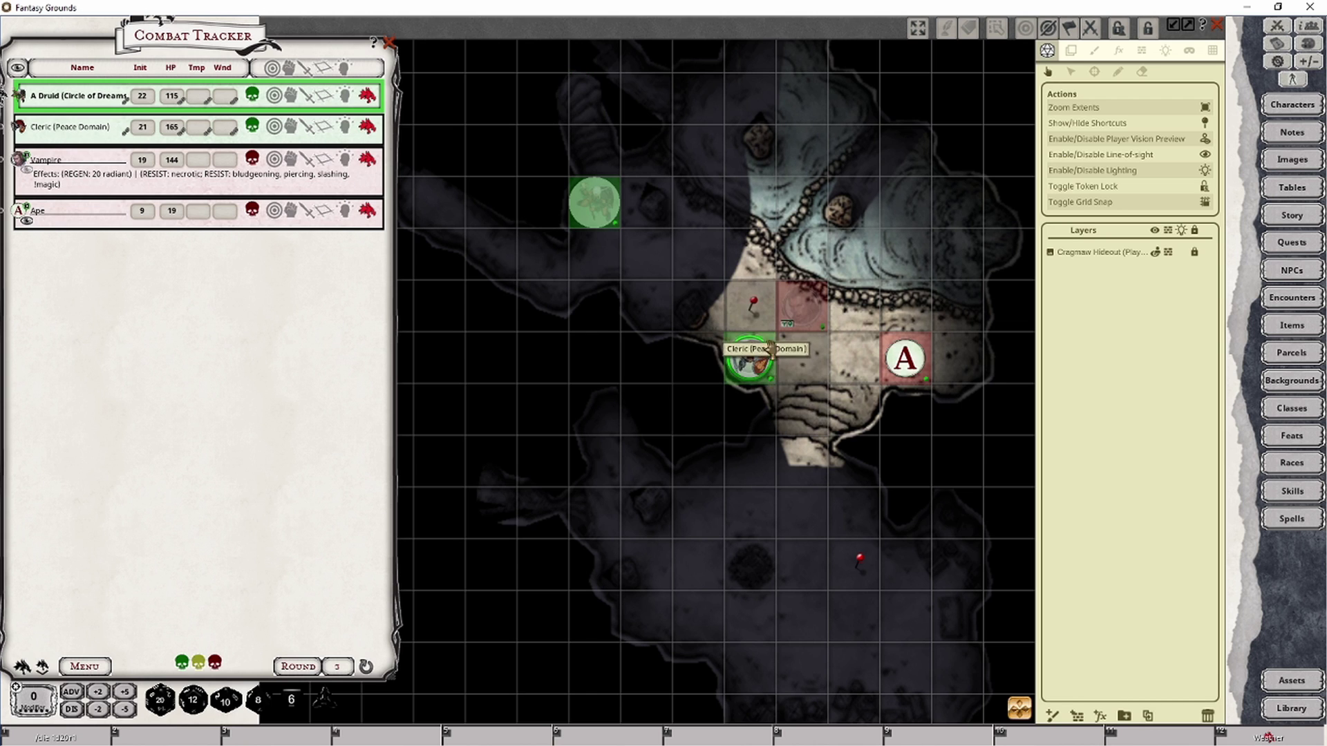
{"action": "left_click_drag", "start_coordinate": [769, 356], "coordinate": [802, 253]}
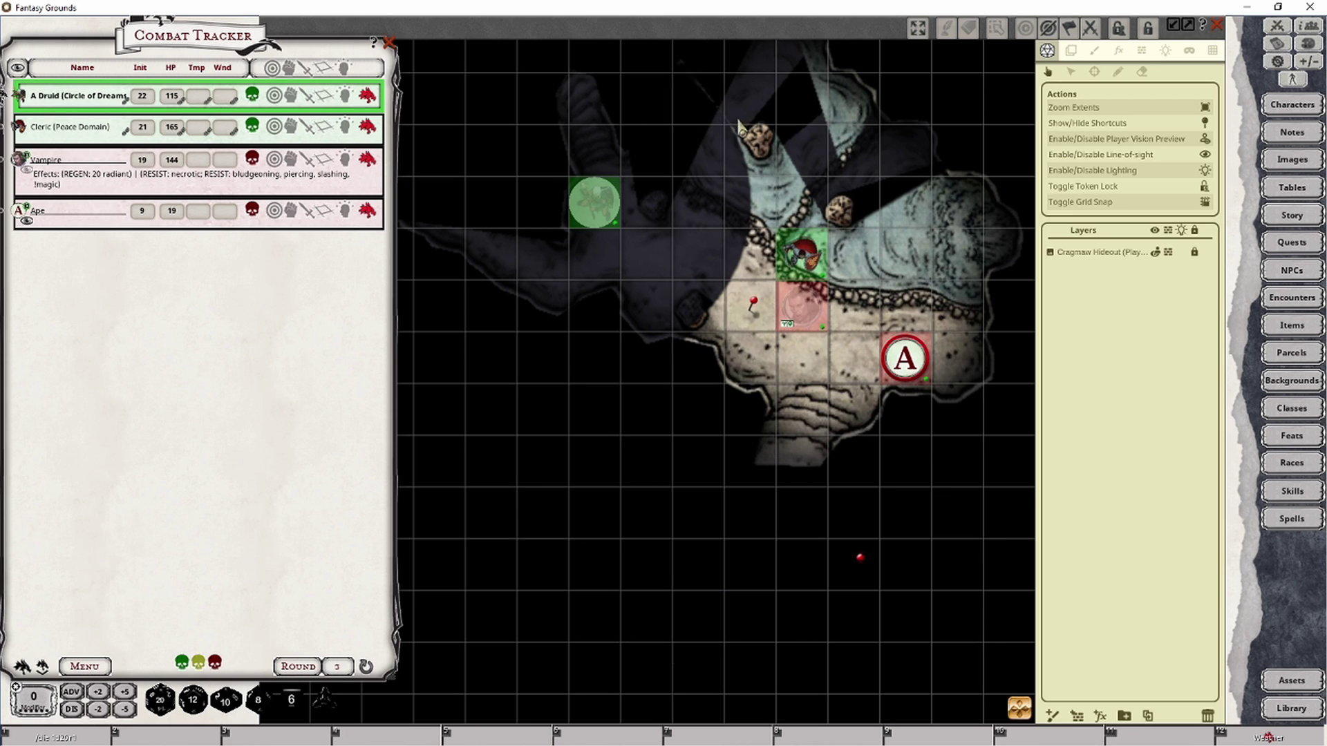
Compare what the Druid and Vampire tokens can each see with the Cleric's torch next to the Vampire
{"action": "mouse_move", "coordinate": [595, 203]}
{"action": "left_mouse_down"}
{"action": "mouse_move", "coordinate": [701, 321]}
{"action": "mouse_move", "coordinate": [745, 205]}
{"action": "mouse_move", "coordinate": [594, 203]}
{"action": "left_mouse_up"}
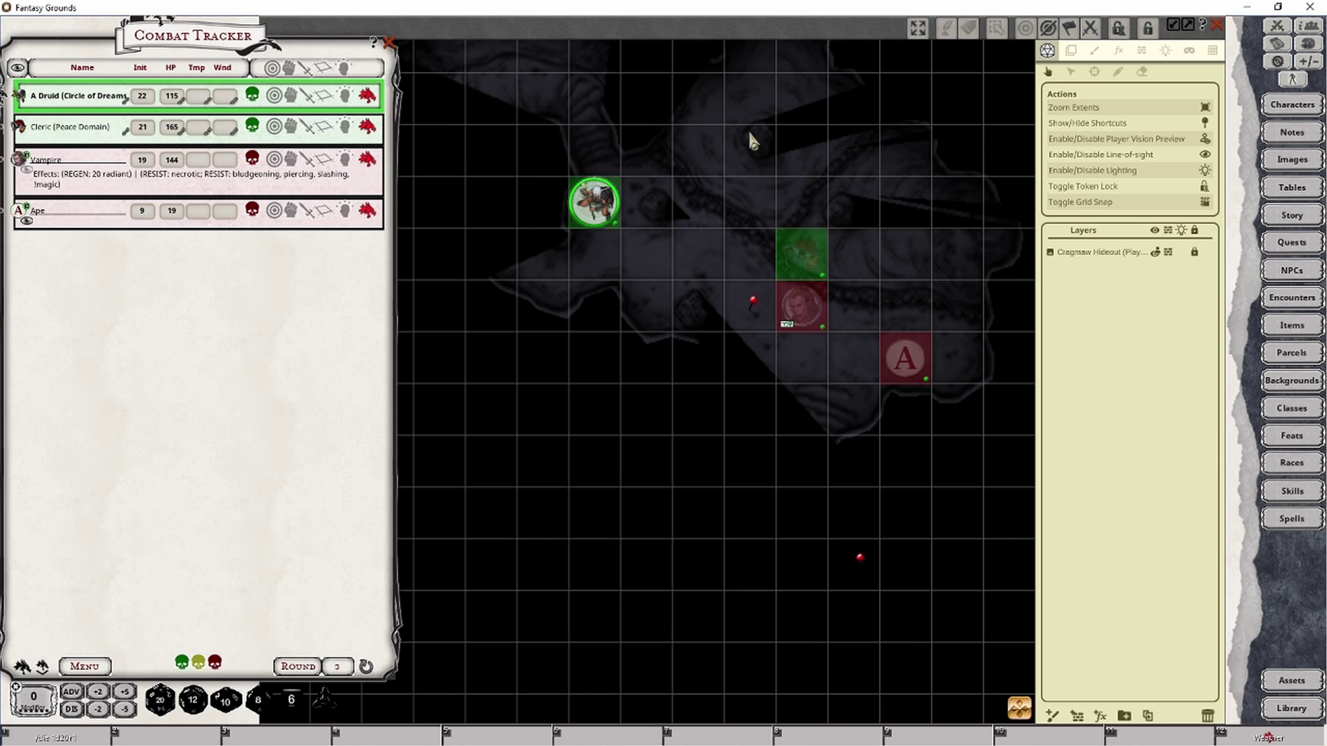
{"action": "left_click", "coordinate": [801, 304]}
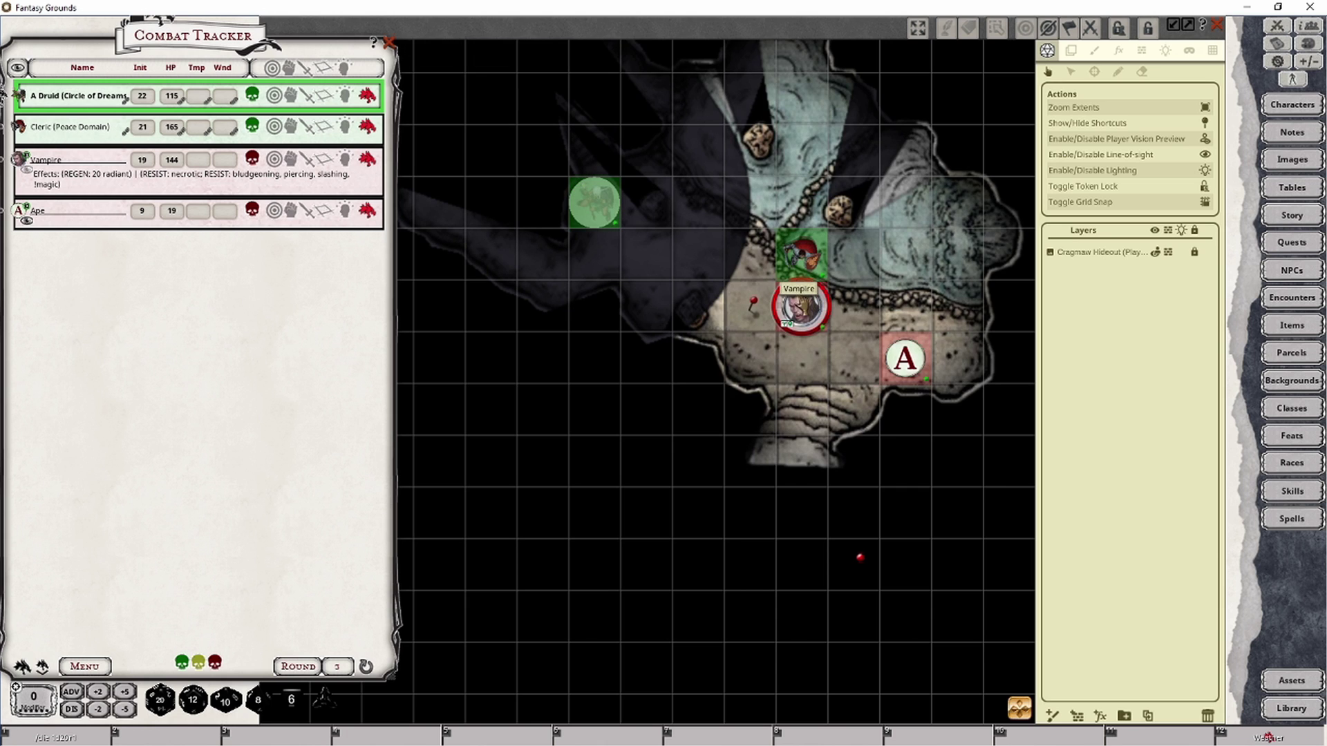
{"action": "mouse_move", "coordinate": [801, 305]}
{"action": "left_mouse_down"}
{"action": "mouse_move", "coordinate": [702, 252]}
{"action": "mouse_move", "coordinate": [775, 305]}
{"action": "mouse_move", "coordinate": [749, 304]}
{"action": "mouse_move", "coordinate": [699, 249]}
{"action": "mouse_move", "coordinate": [800, 305]}
{"action": "left_mouse_up"}
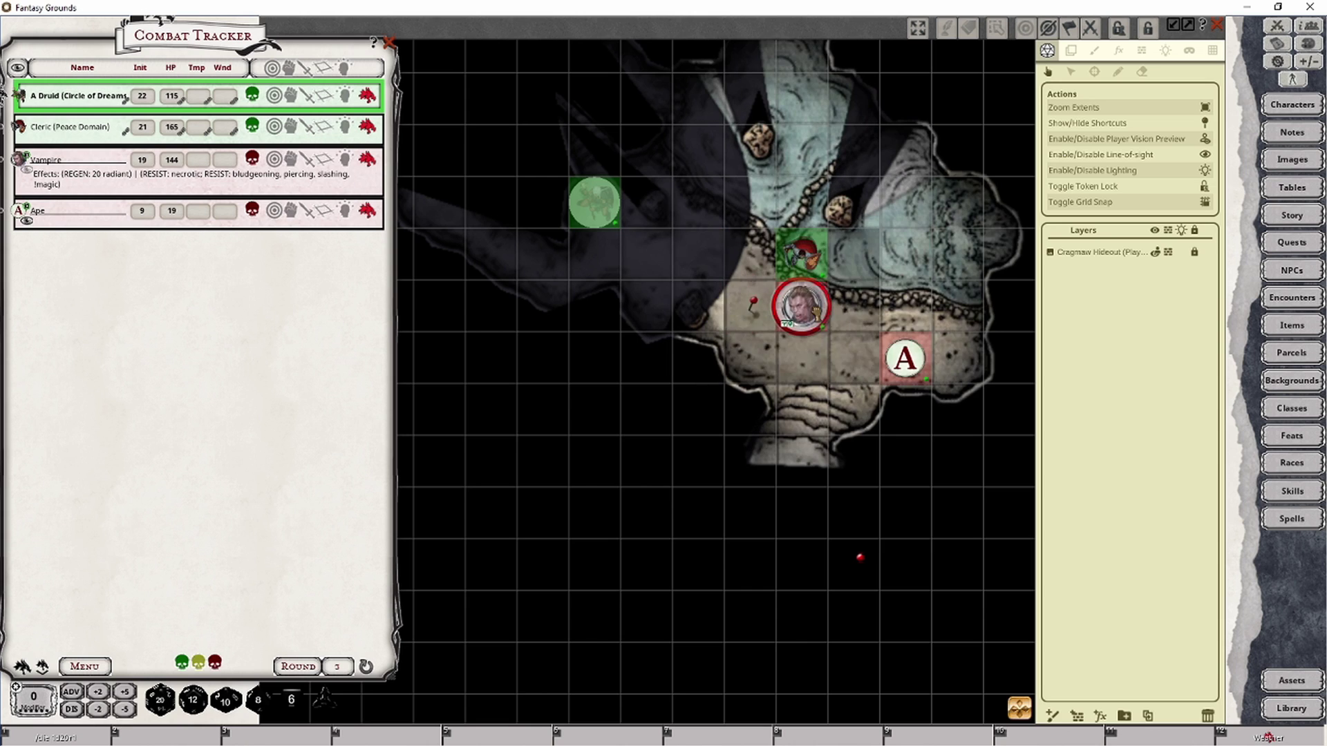
Remove the Spell - Darkness lights from the Druid token
{"action": "left_click", "coordinate": [596, 211]}
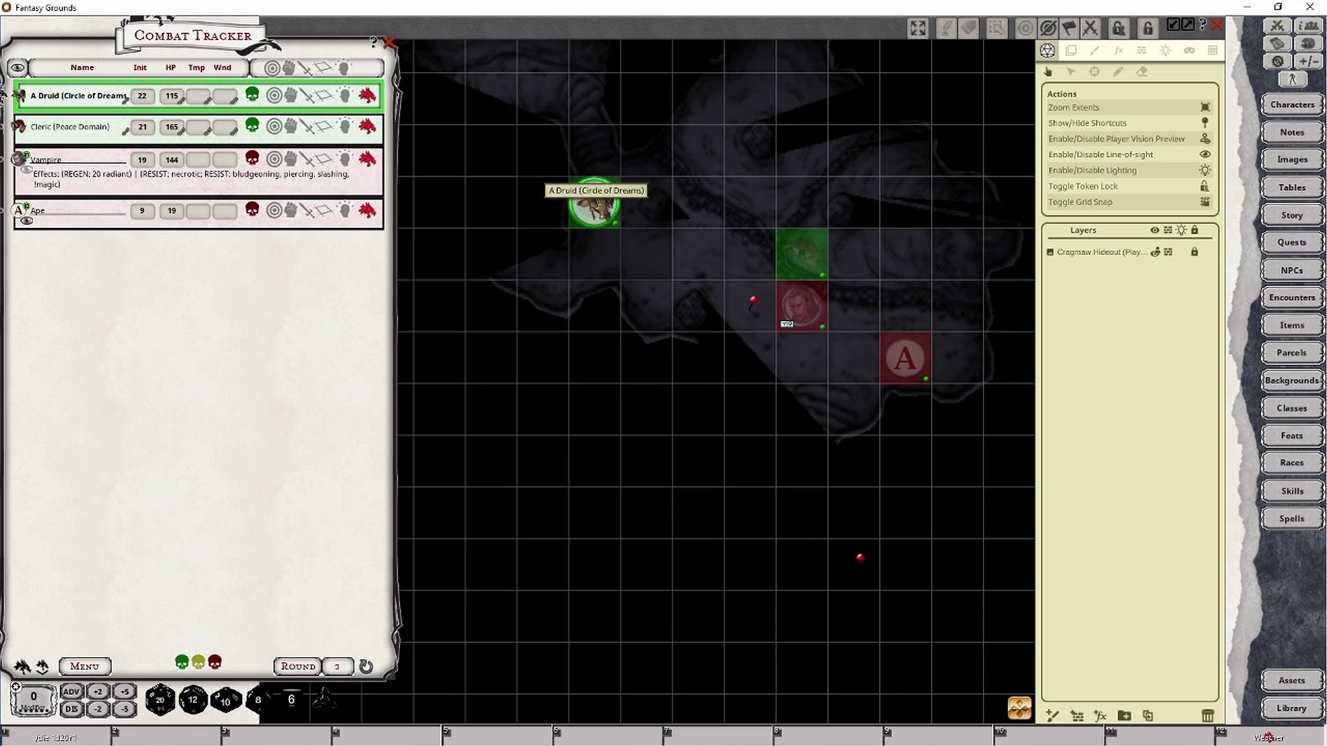
{"action": "left_click", "coordinate": [1165, 50]}
{"action": "left_click", "coordinate": [1094, 73]}
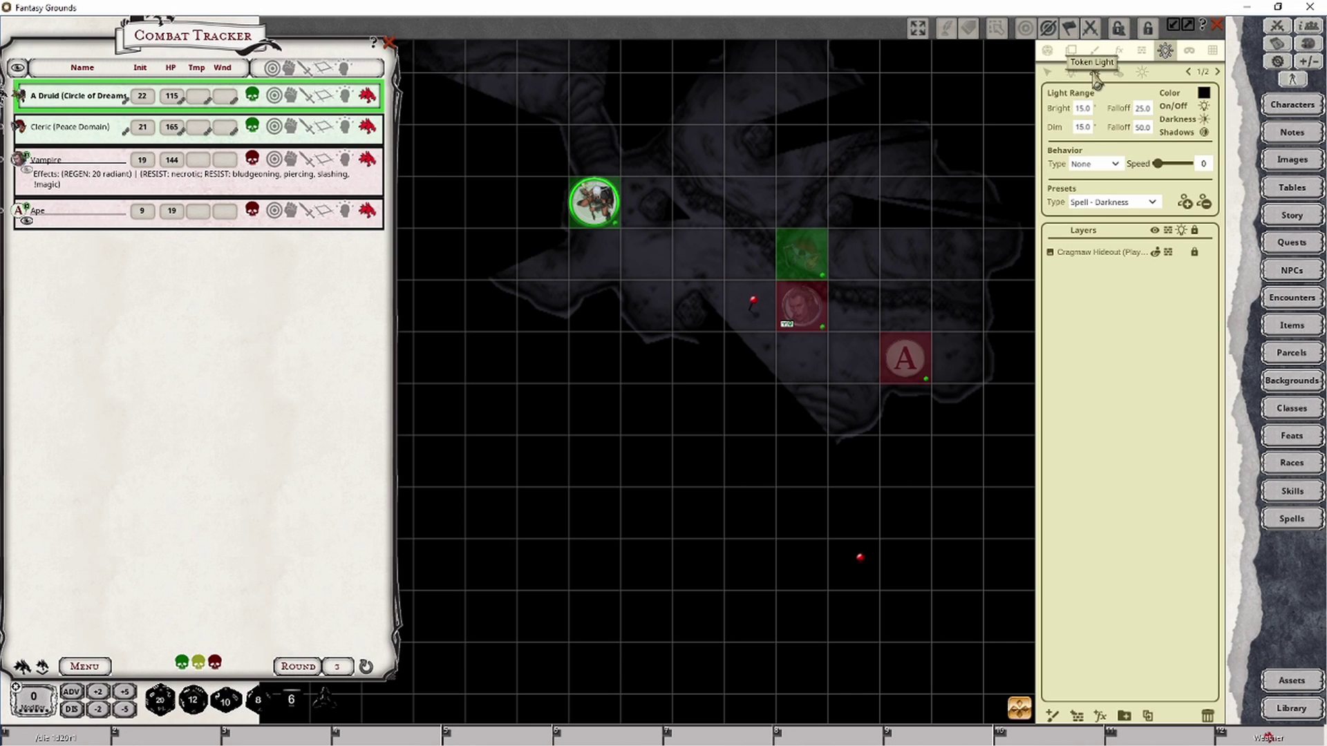
{"action": "left_click", "coordinate": [1209, 209]}
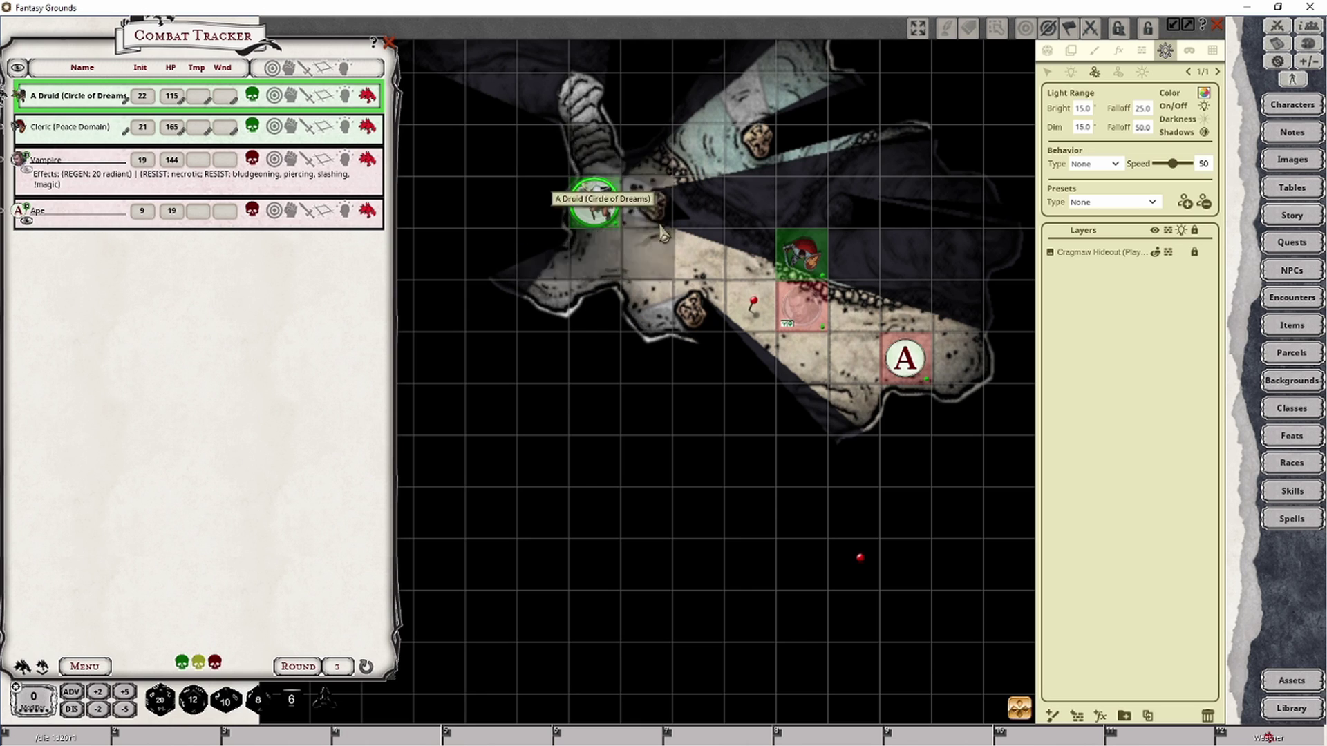
Change the Cleric token's light from a torch to the Lantern preset
{"action": "left_click", "coordinate": [809, 259]}
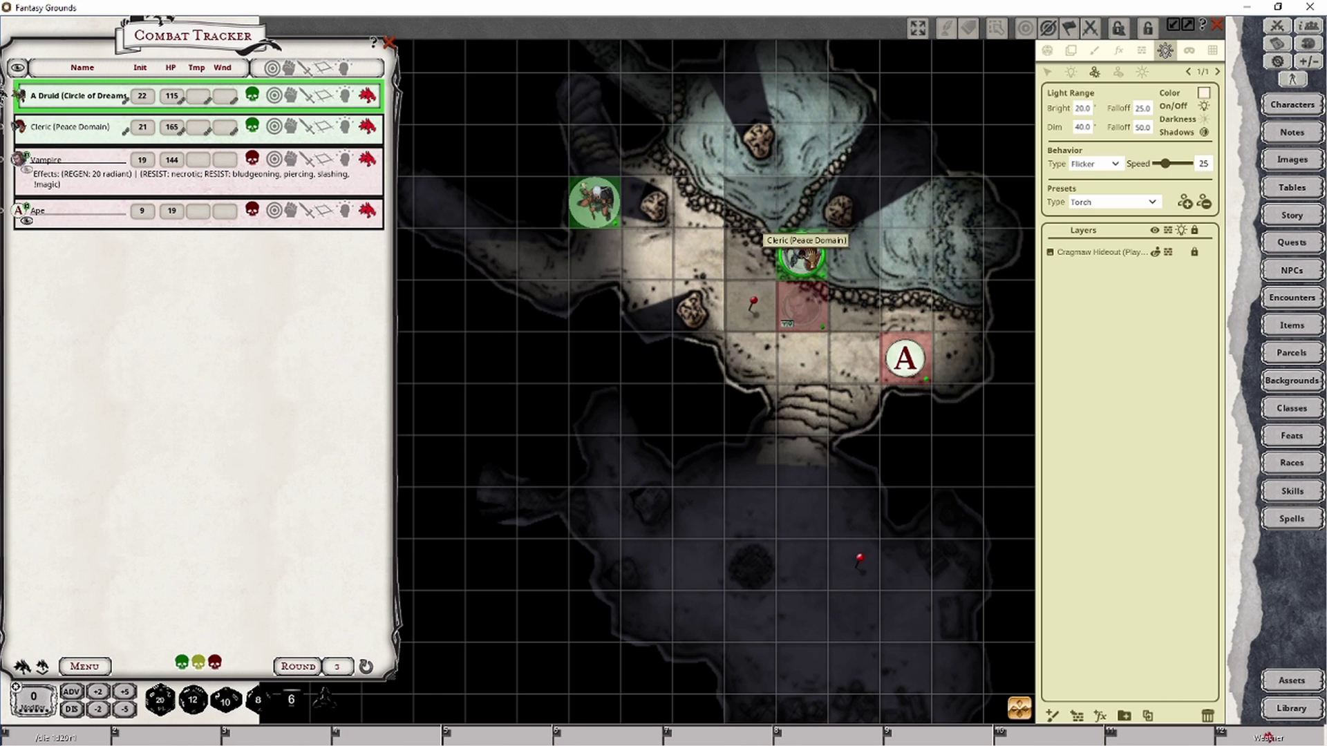
{"action": "left_click", "coordinate": [1150, 201]}
{"action": "left_click", "coordinate": [1099, 272]}
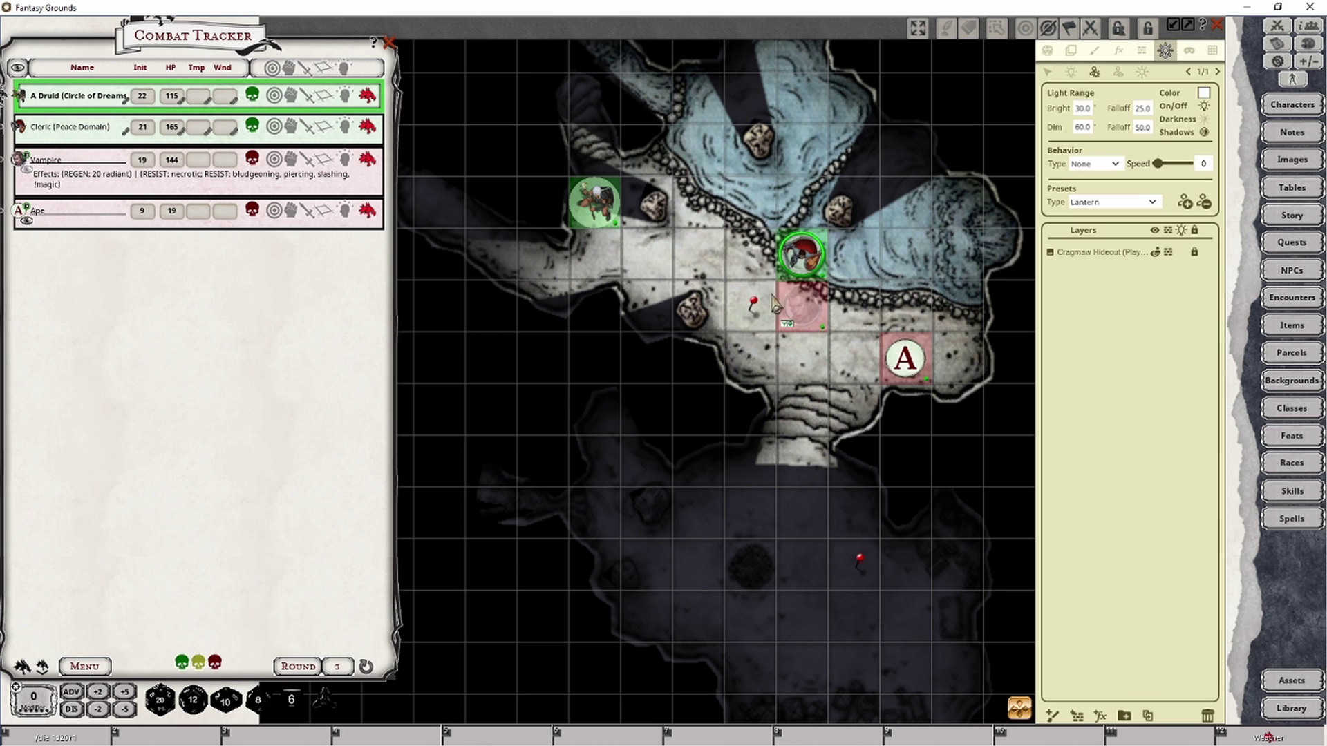
Compare what the Vampire, Druid and Ape tokens can each see in the Cleric's lantern light
{"action": "left_click", "coordinate": [802, 305]}
{"action": "left_click", "coordinate": [598, 195]}
{"action": "left_click", "coordinate": [914, 346]}
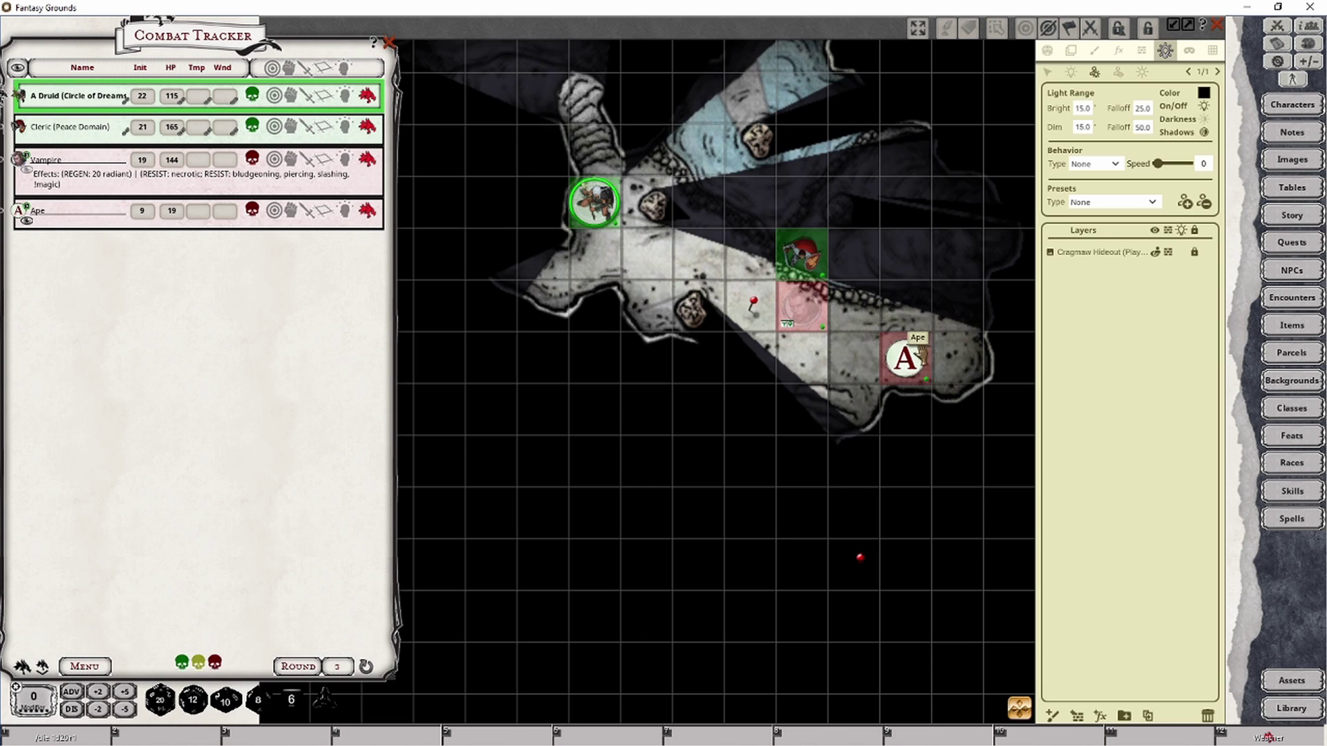
Try a bright cyan colour (FF33FDFF) on the Cleric token's lantern light and dismiss the colour choice
{"action": "left_click", "coordinate": [802, 255]}
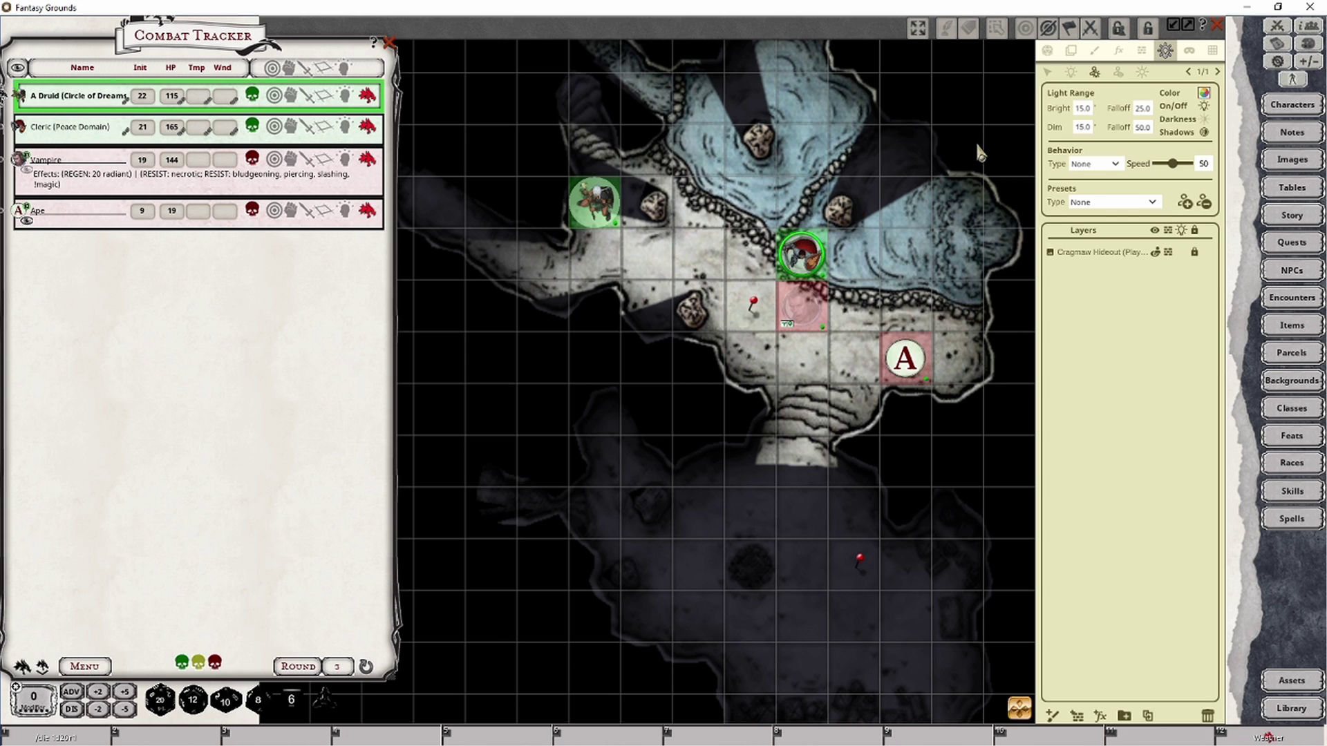
{"action": "left_click", "coordinate": [1206, 98]}
{"action": "left_click_drag", "start_coordinate": [719, 311], "coordinate": [643, 332]}
{"action": "mouse_move", "coordinate": [664, 350]}
{"action": "left_mouse_down"}
{"action": "mouse_move", "coordinate": [687, 348]}
{"action": "mouse_move", "coordinate": [681, 326]}
{"action": "mouse_move", "coordinate": [652, 326]}
{"action": "mouse_move", "coordinate": [664, 305]}
{"action": "mouse_move", "coordinate": [685, 349]}
{"action": "mouse_move", "coordinate": [691, 296]}
{"action": "mouse_move", "coordinate": [644, 325]}
{"action": "mouse_move", "coordinate": [683, 334]}
{"action": "mouse_move", "coordinate": [640, 325]}
{"action": "mouse_move", "coordinate": [667, 347]}
{"action": "mouse_move", "coordinate": [683, 325]}
{"action": "mouse_move", "coordinate": [658, 344]}
{"action": "mouse_move", "coordinate": [666, 332]}
{"action": "left_mouse_up"}
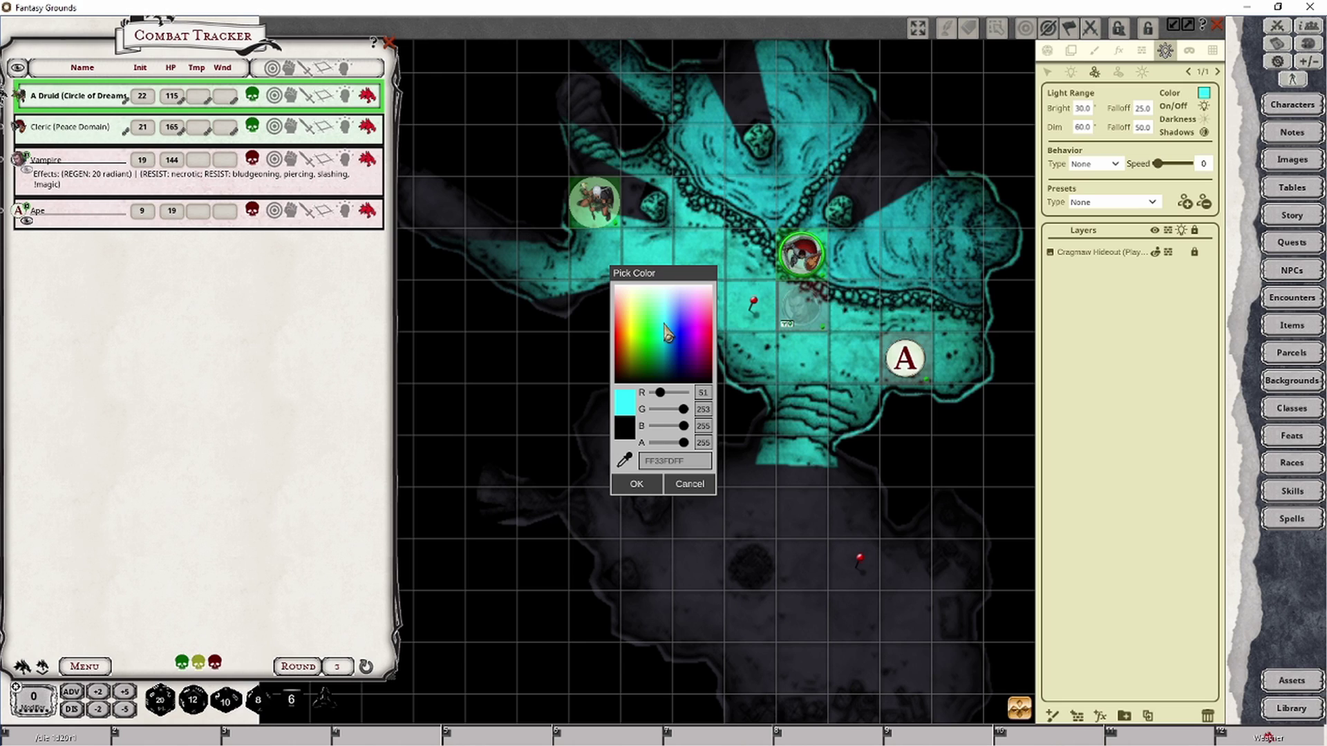
{"action": "left_click", "coordinate": [685, 484]}
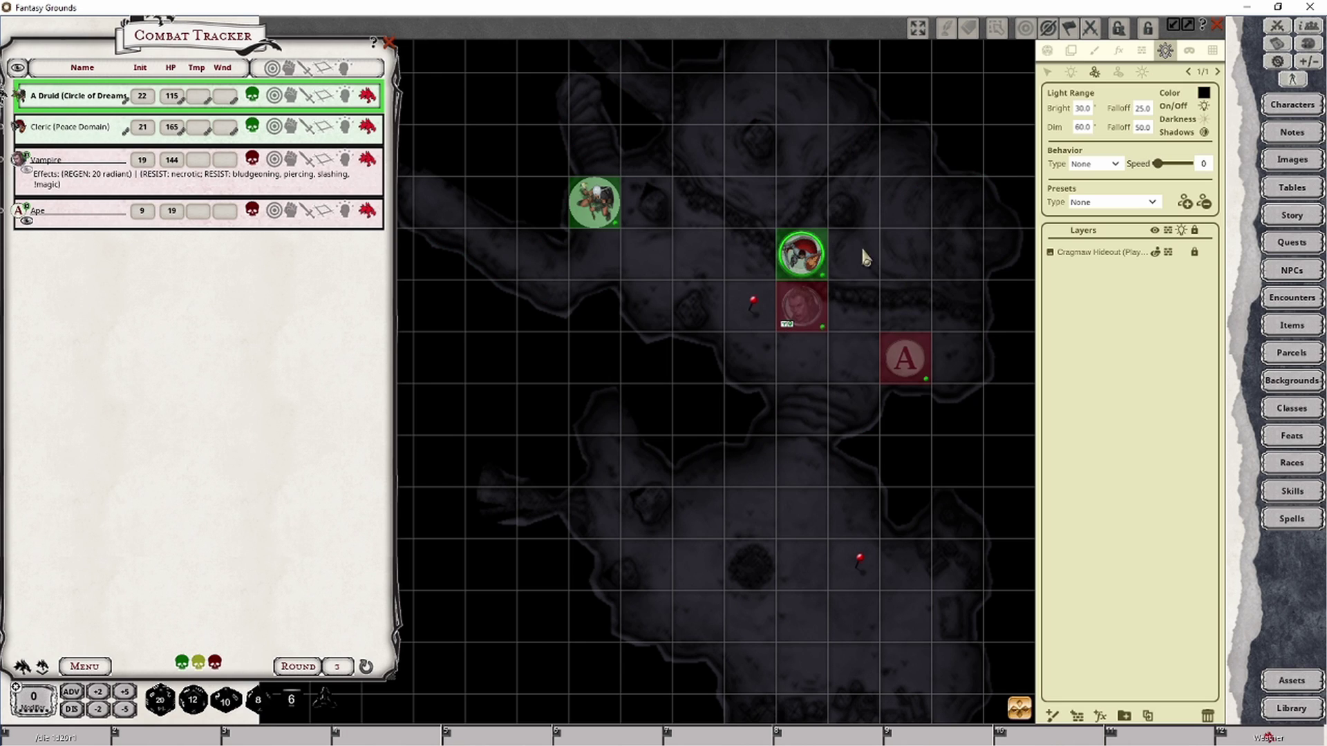
Apply the Spell - Light preset to the Cleric token and try blue, green, violet and pale green light colours
{"action": "left_click", "coordinate": [1132, 203]}
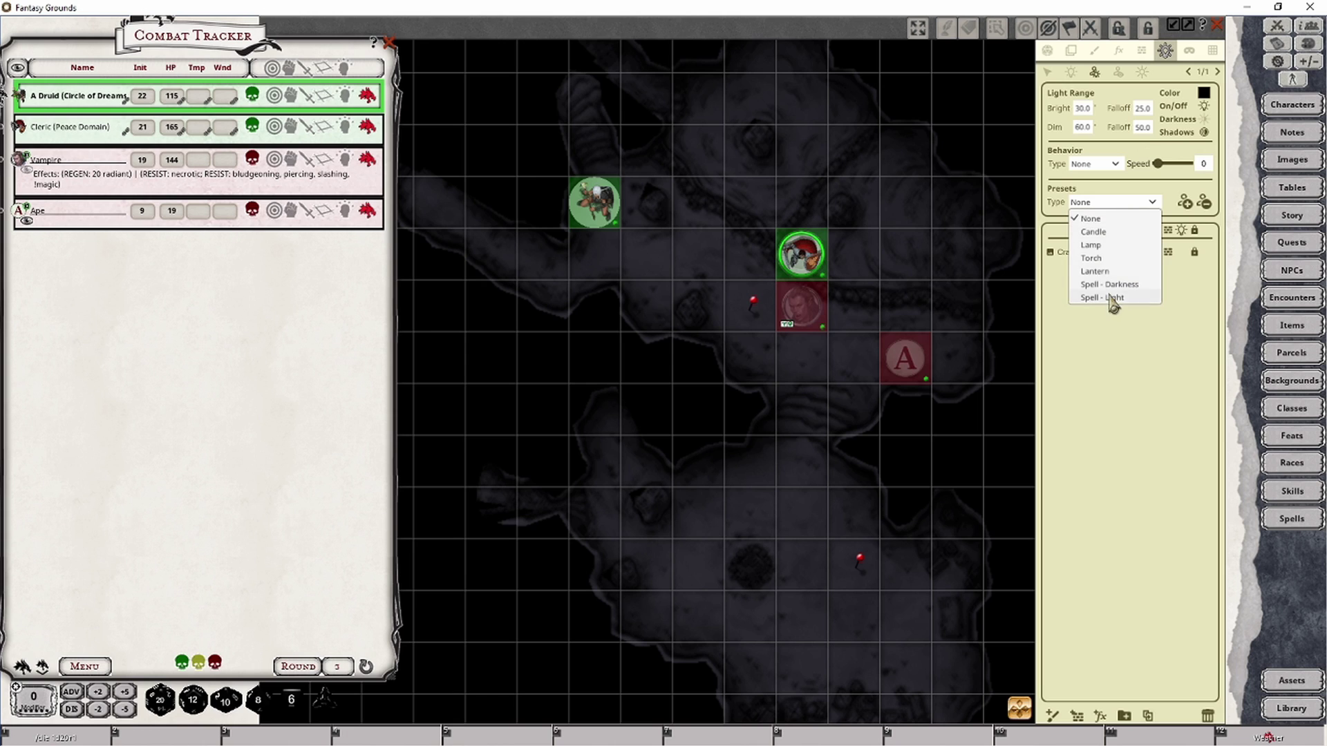
{"action": "left_click", "coordinate": [1103, 298]}
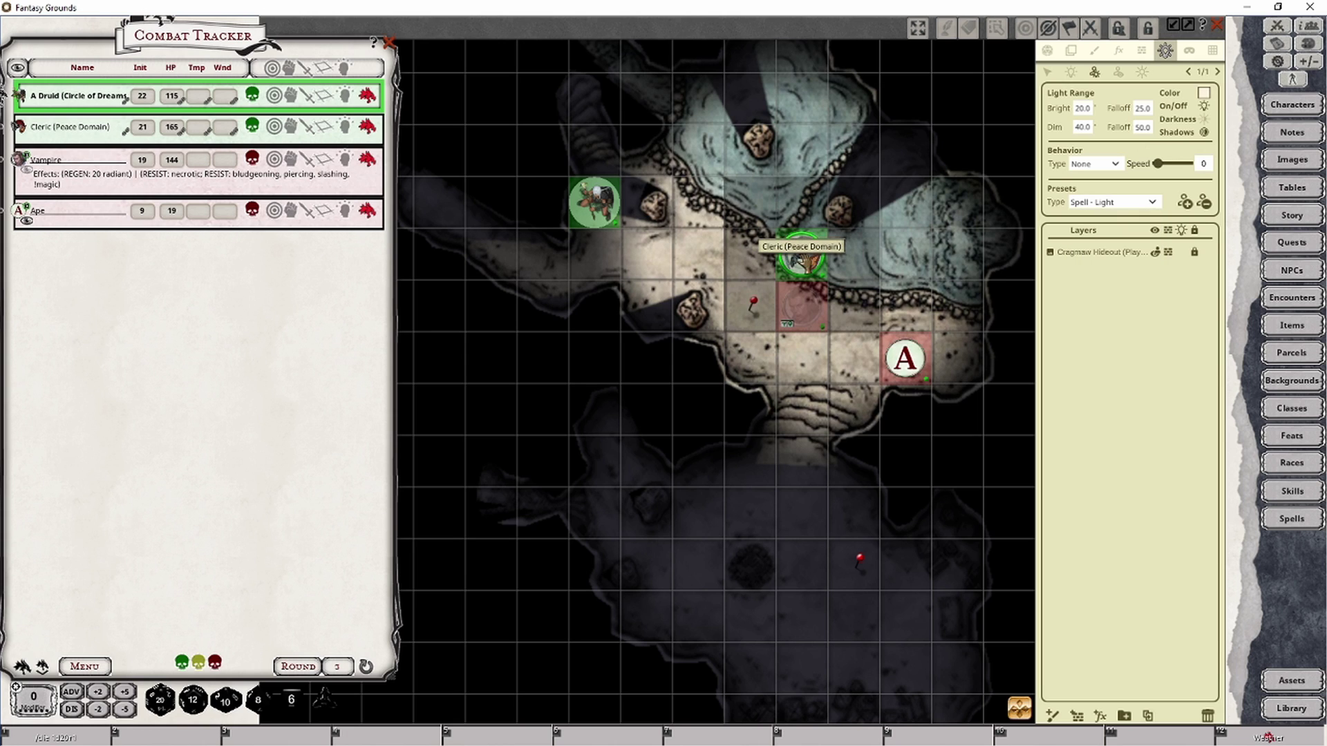
{"action": "left_click", "coordinate": [1205, 97]}
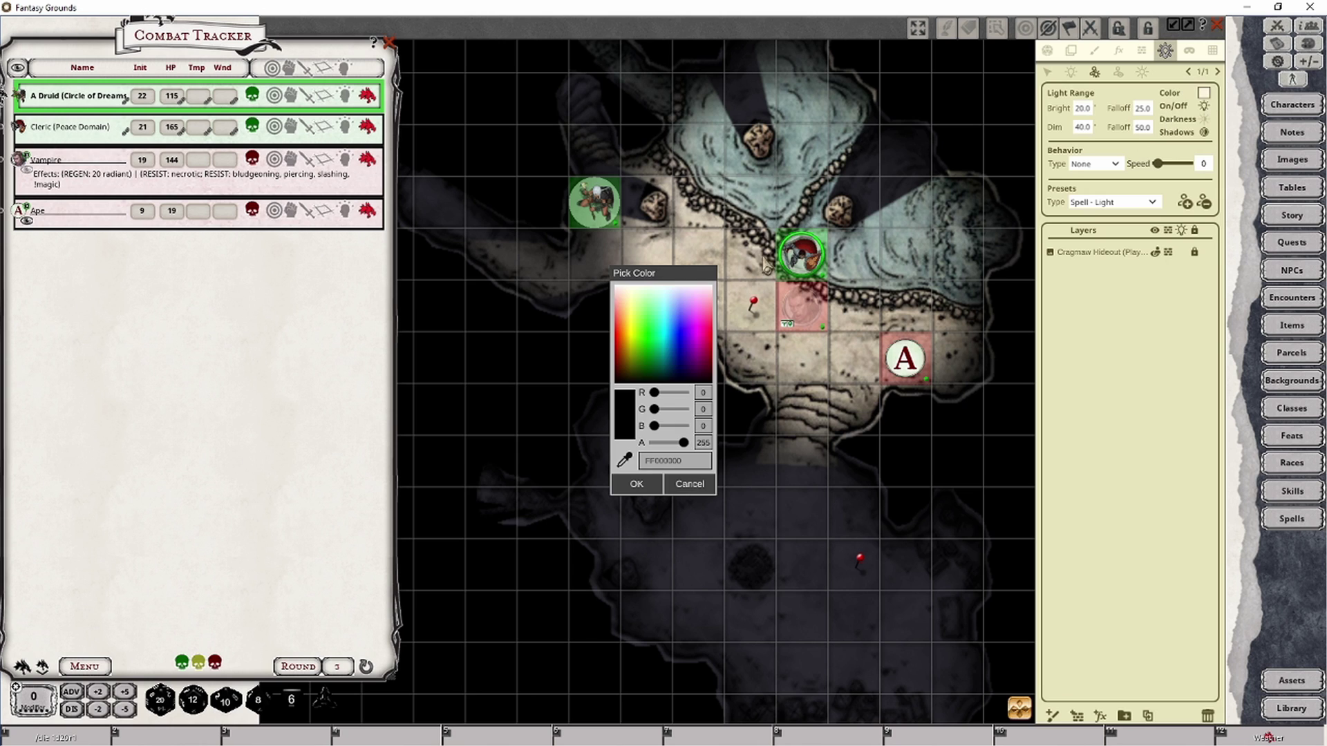
{"action": "left_click", "coordinate": [680, 332]}
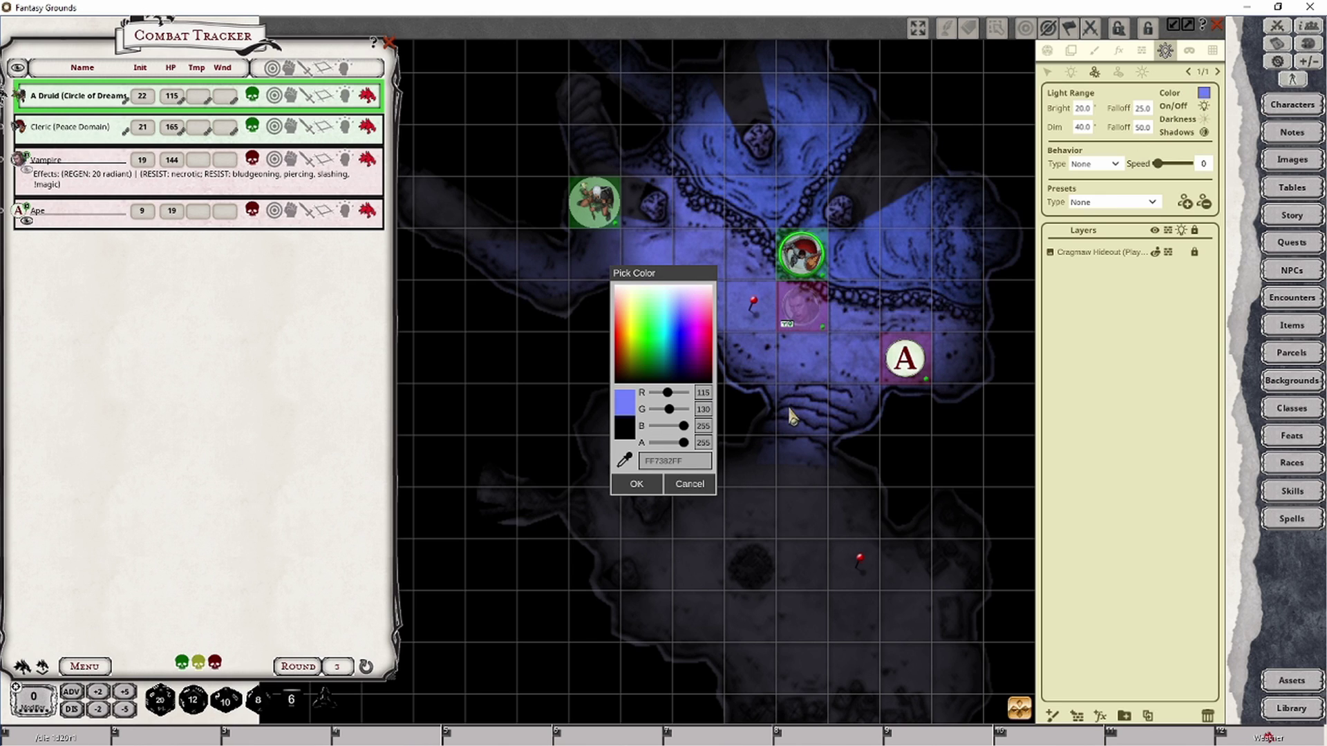
{"action": "left_click", "coordinate": [652, 325]}
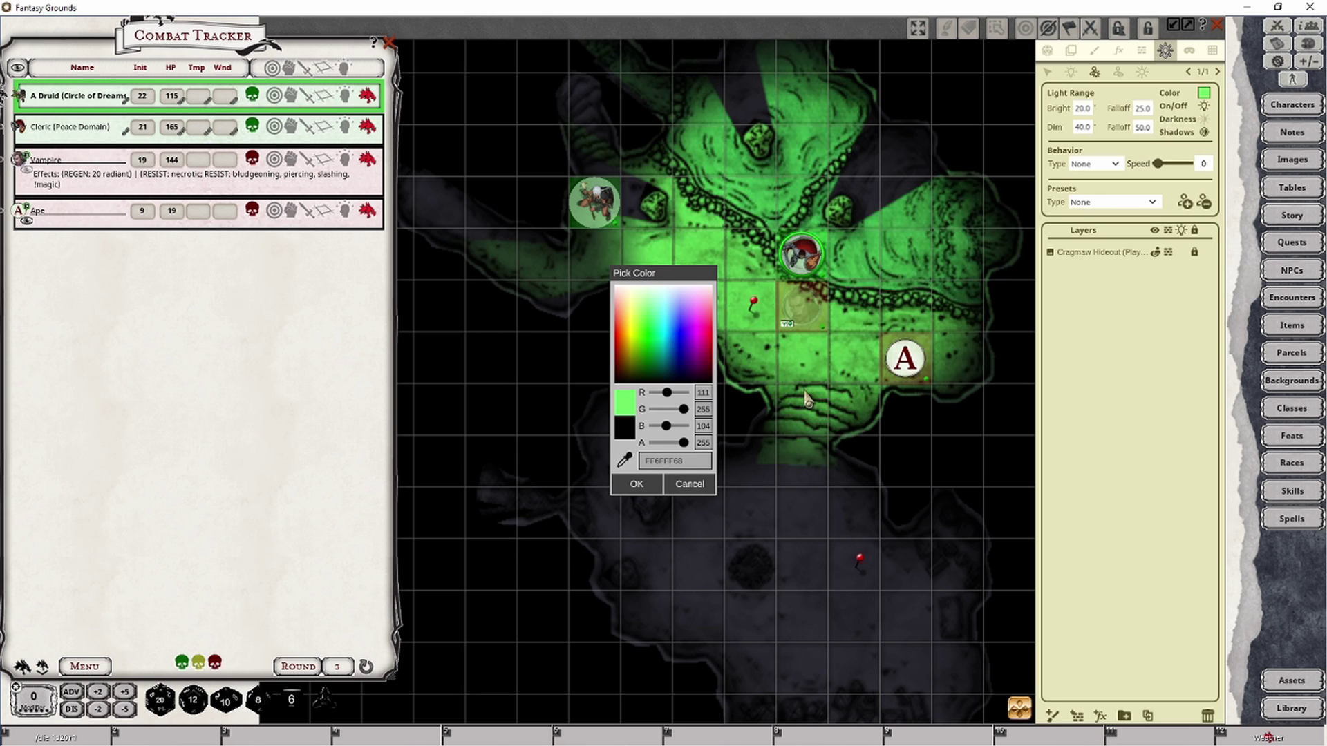
{"action": "mouse_move", "coordinate": [663, 327]}
{"action": "left_mouse_down"}
{"action": "mouse_move", "coordinate": [710, 299]}
{"action": "mouse_move", "coordinate": [627, 299]}
{"action": "mouse_move", "coordinate": [650, 325]}
{"action": "mouse_move", "coordinate": [693, 320]}
{"action": "mouse_move", "coordinate": [646, 309]}
{"action": "mouse_move", "coordinate": [643, 325]}
{"action": "mouse_move", "coordinate": [664, 320]}
{"action": "mouse_move", "coordinate": [647, 309]}
{"action": "mouse_move", "coordinate": [685, 322]}
{"action": "left_mouse_up"}
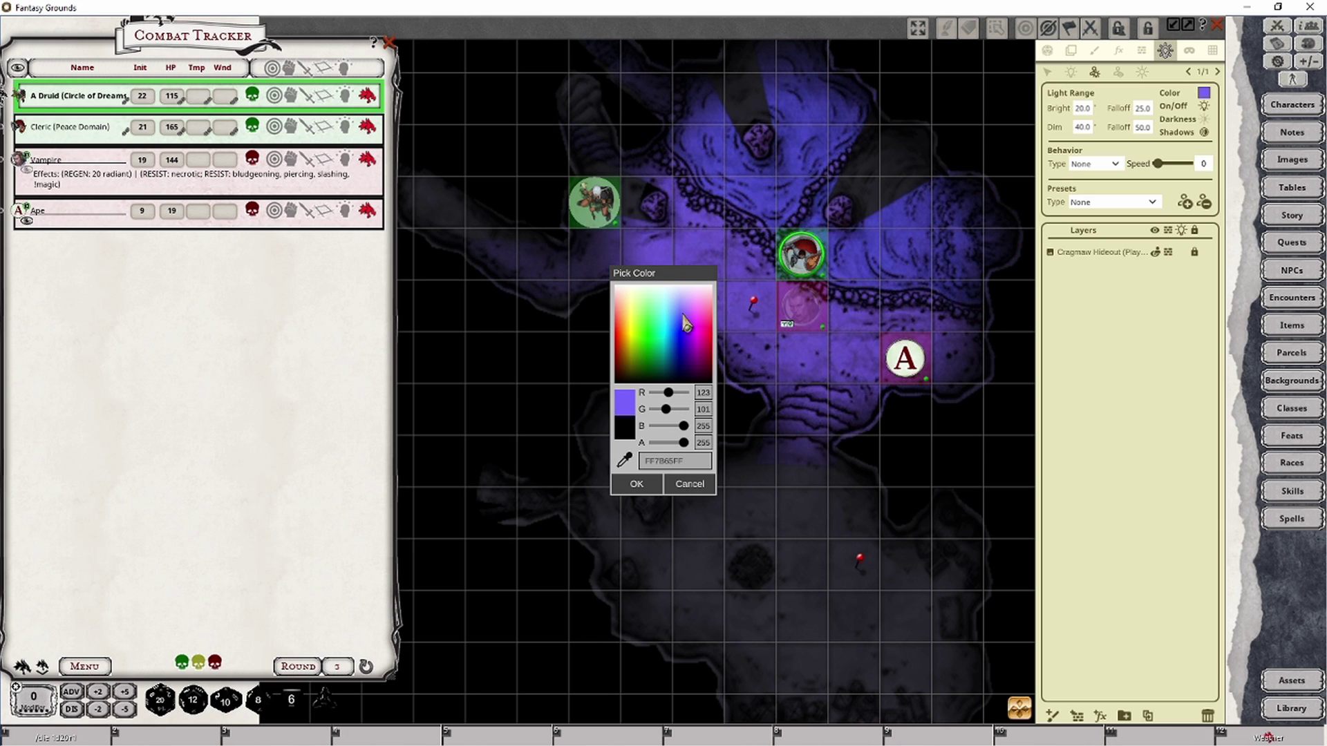
{"action": "left_click_drag", "start_coordinate": [684, 322], "coordinate": [657, 297]}
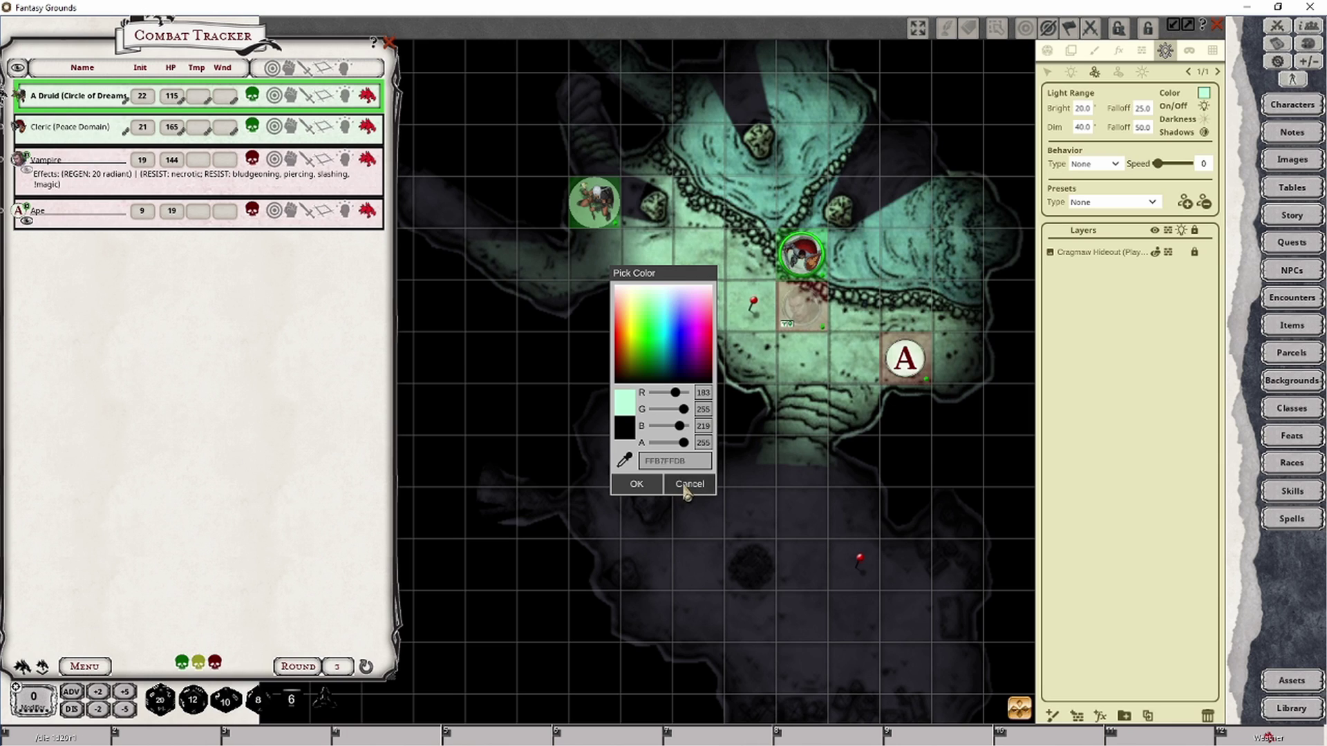
{"action": "left_click", "coordinate": [685, 485]}
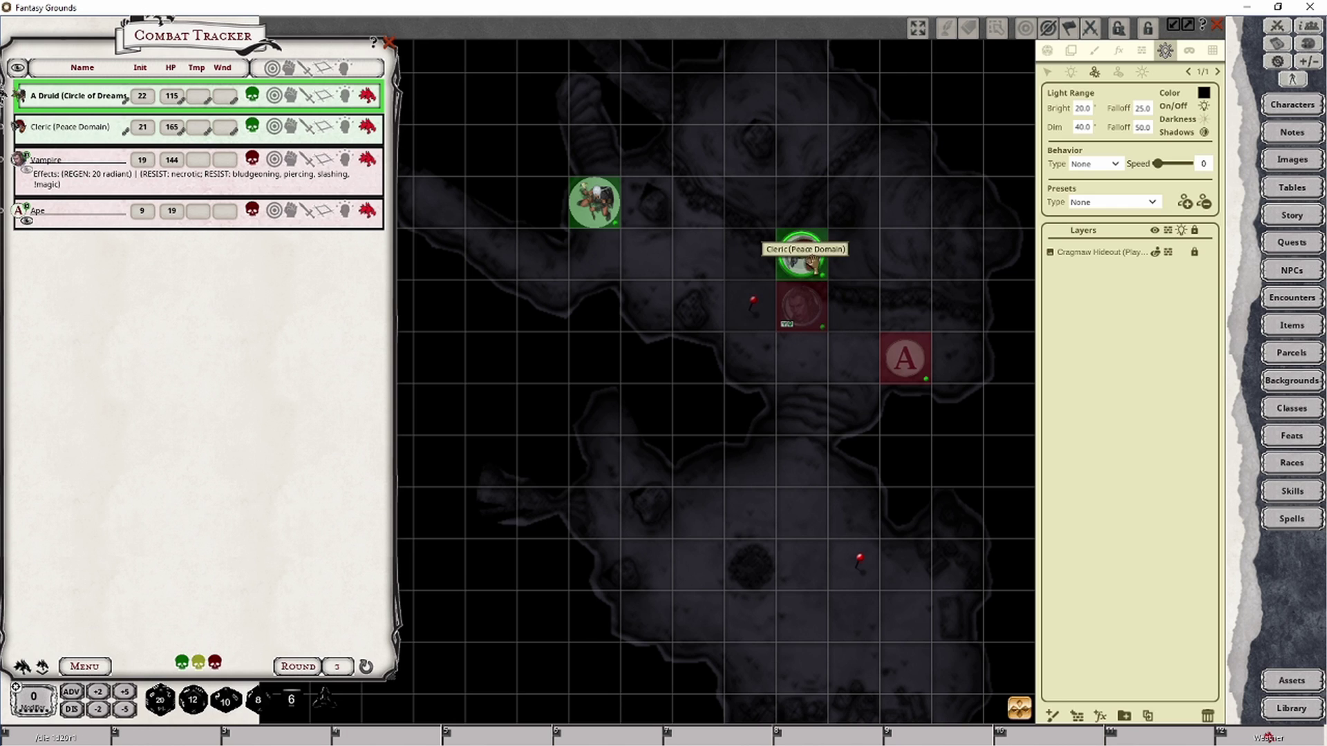
Reapply the Lantern preset to the Cleric token's light and set its bright range to 5
{"action": "left_click", "coordinate": [802, 306]}
{"action": "left_click", "coordinate": [802, 256]}
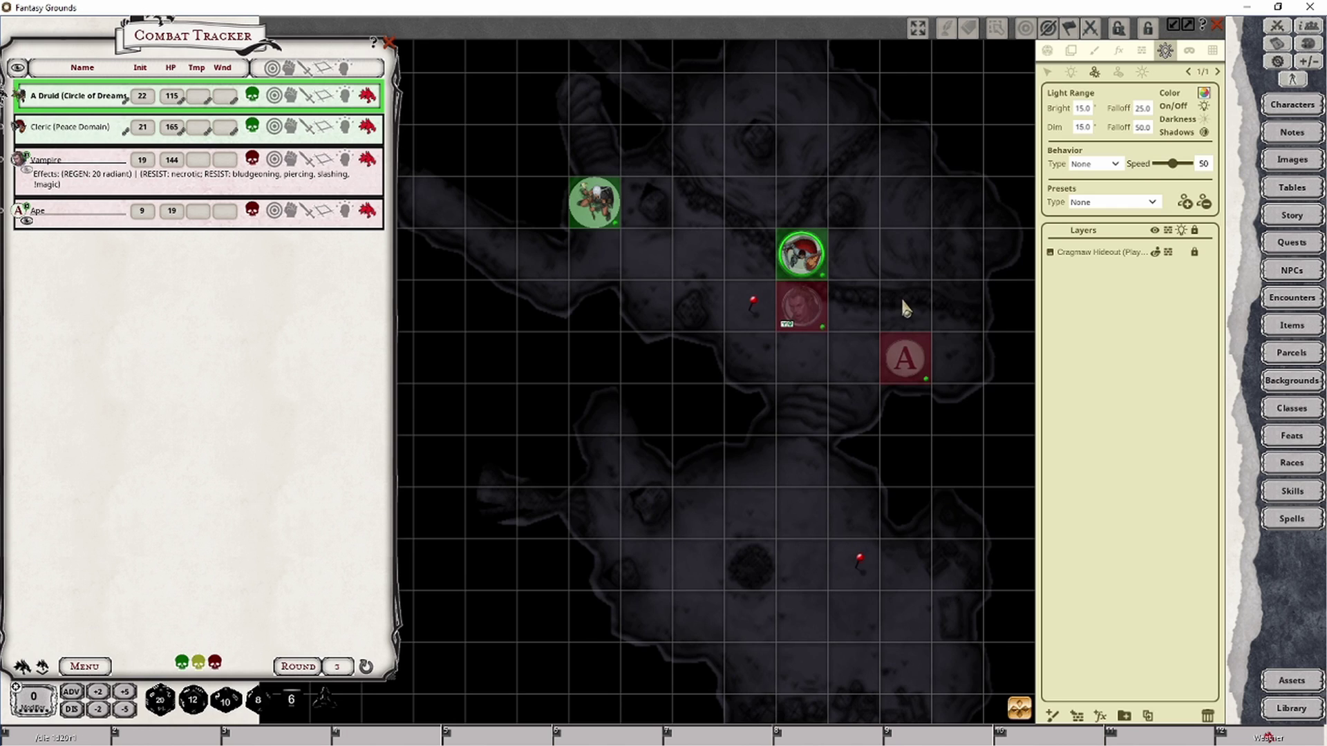
{"action": "left_click", "coordinate": [1154, 204]}
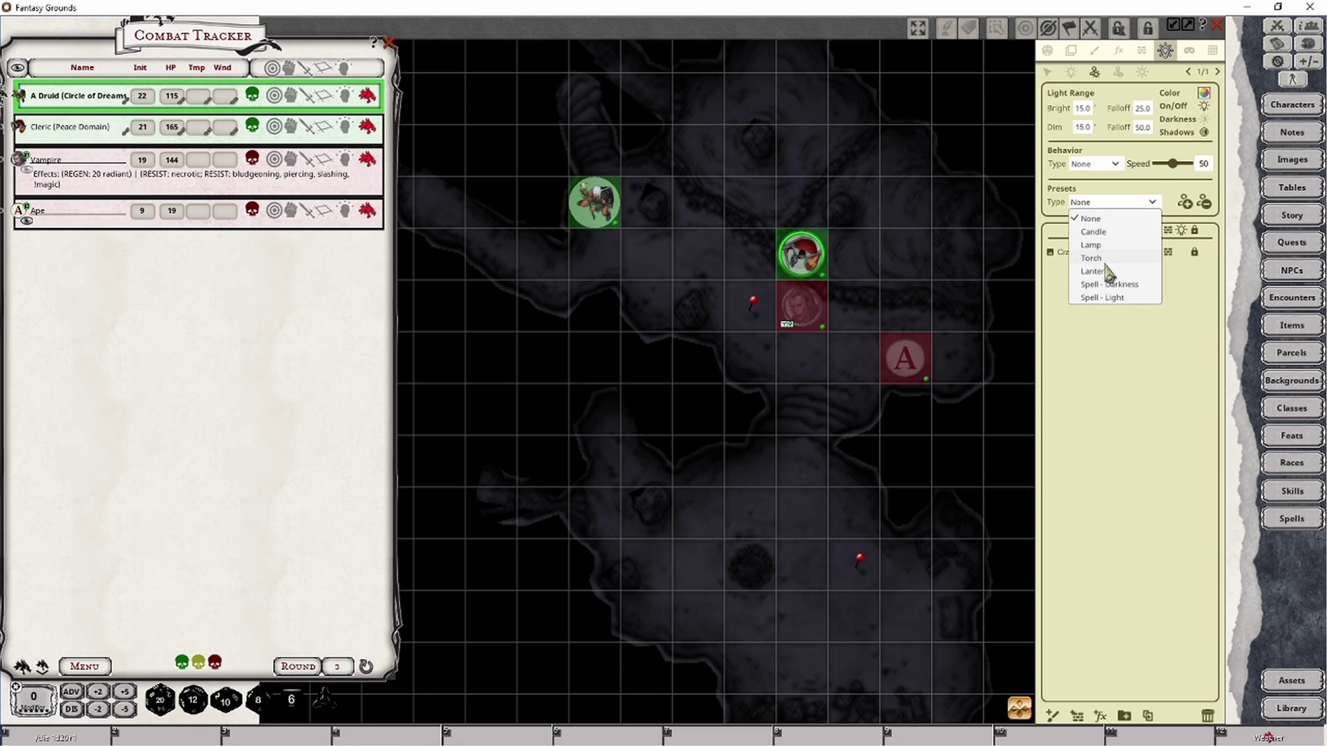
{"action": "left_click", "coordinate": [1091, 273]}
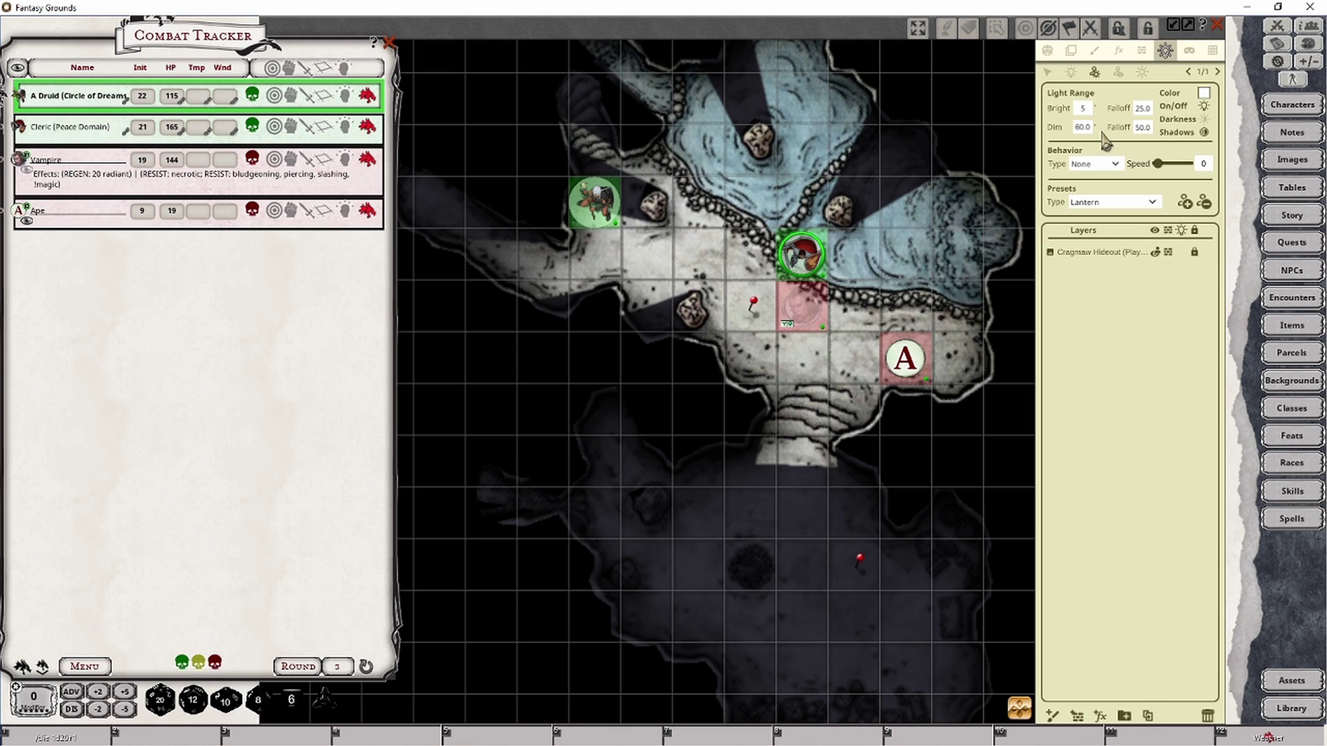
{"action": "key", "text": "Return"}
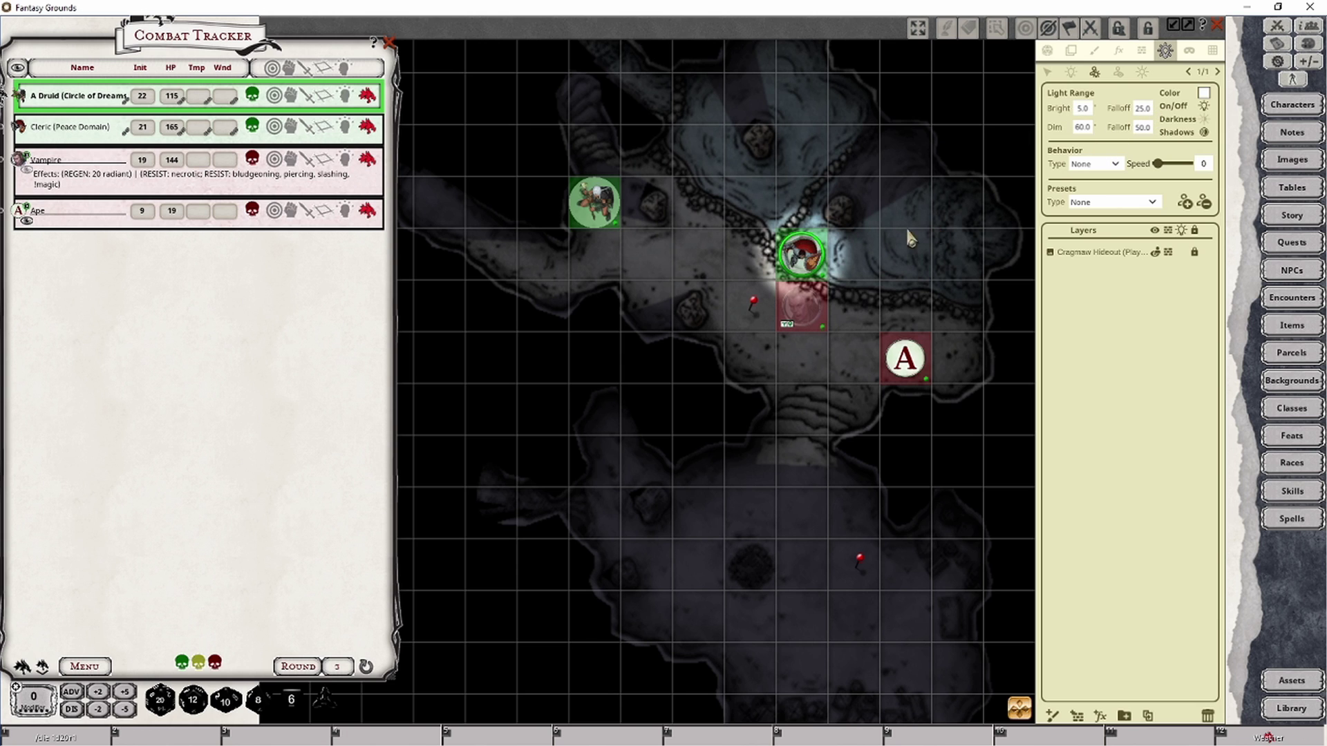
Set the bright range falloff of the Cleric token's light to 1 and examine the light's edge up close
{"action": "scroll", "coordinate": [857, 262], "scroll_direction": "up", "scroll_amount": 10}
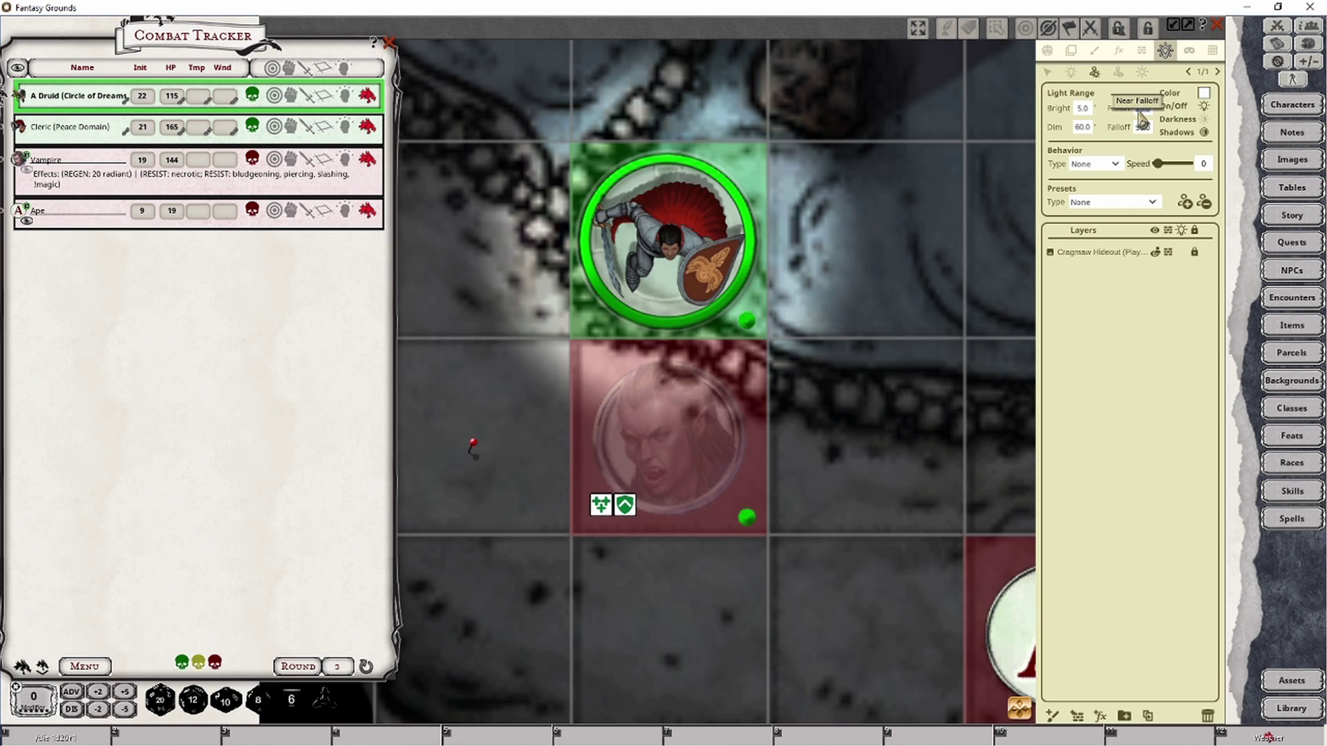
{"action": "left_click", "coordinate": [889, 280]}
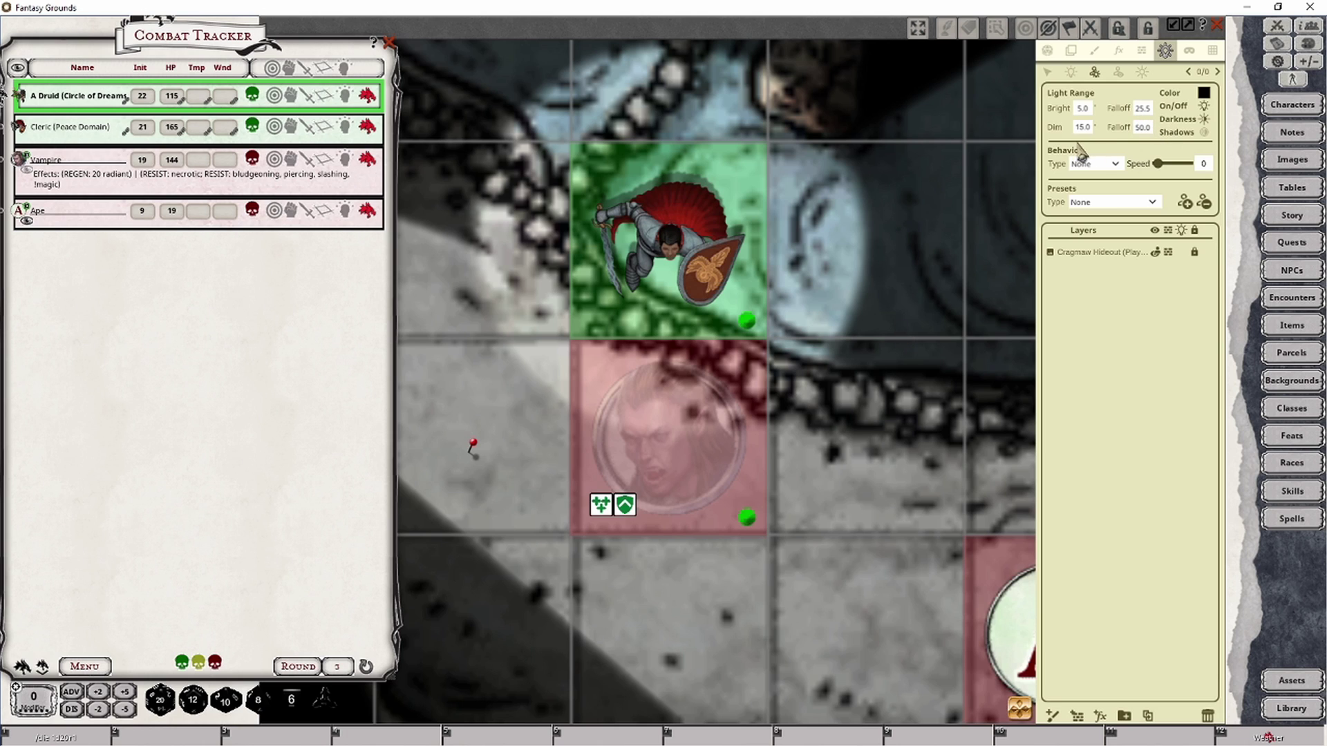
{"action": "left_click", "coordinate": [1142, 109]}
{"action": "left_click", "coordinate": [1133, 202]}
{"action": "left_click", "coordinate": [1112, 272]}
{"action": "left_click", "coordinate": [765, 241]}
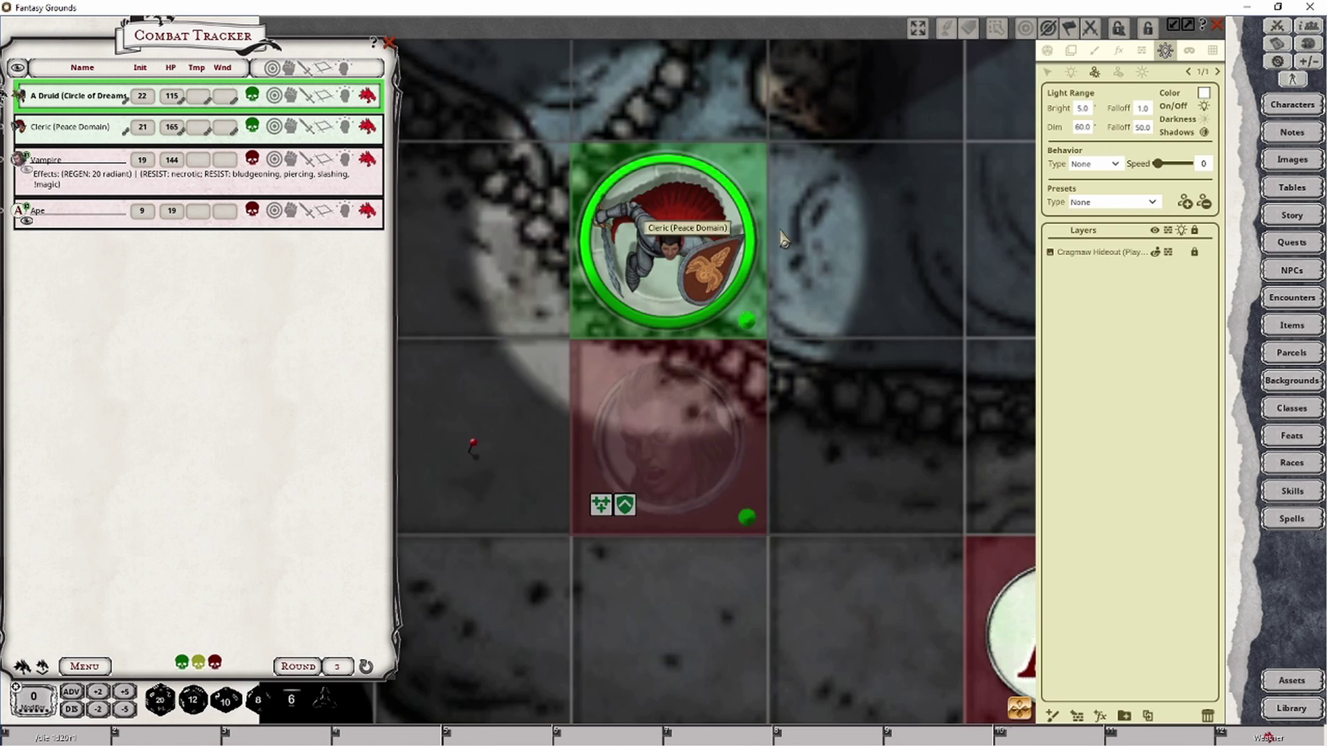
Reset the Cleric token's customized light to the standard Lantern preset
{"action": "left_click", "coordinate": [1129, 202]}
{"action": "left_click", "coordinate": [1112, 272]}
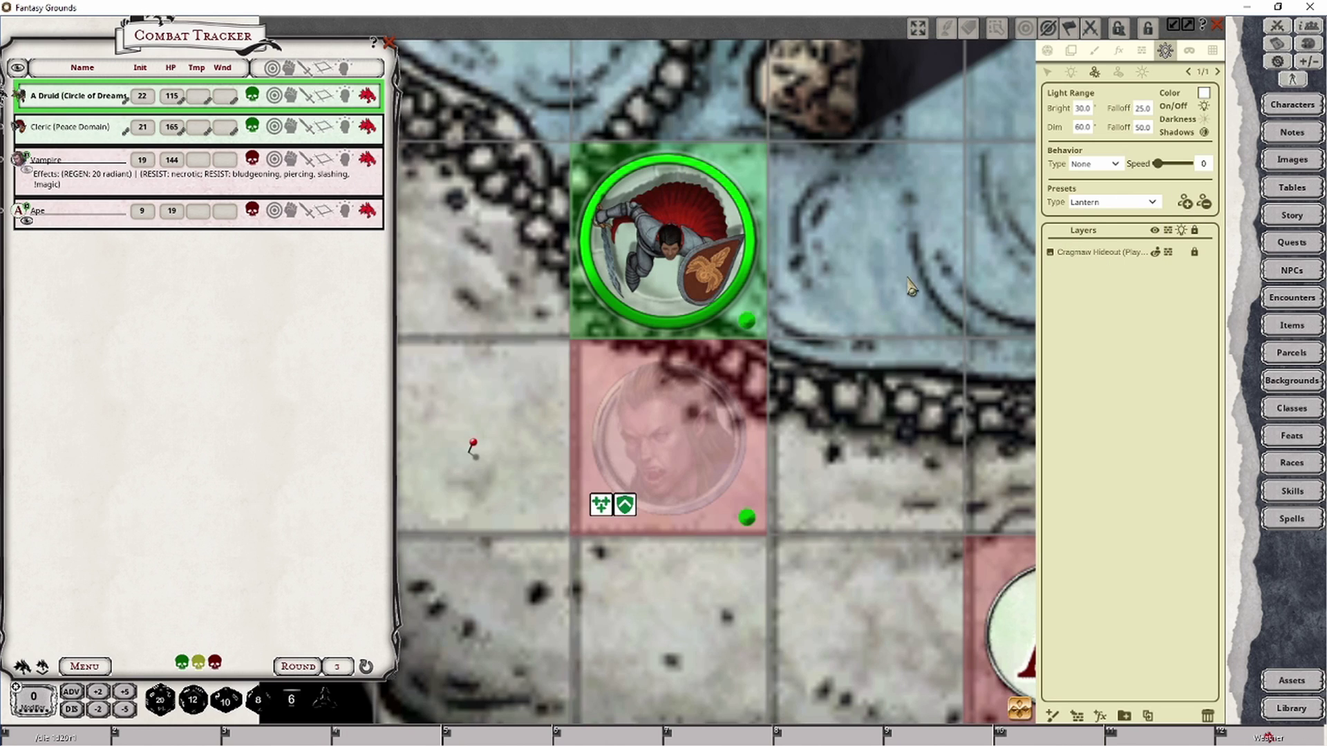
Set the Cleric token's light to a bright range of 5 and a dim range of 10
{"action": "left_click", "coordinate": [1096, 112]}
{"action": "left_click", "coordinate": [1082, 128]}
{"action": "scroll", "coordinate": [932, 234], "scroll_direction": "down", "scroll_amount": 5}
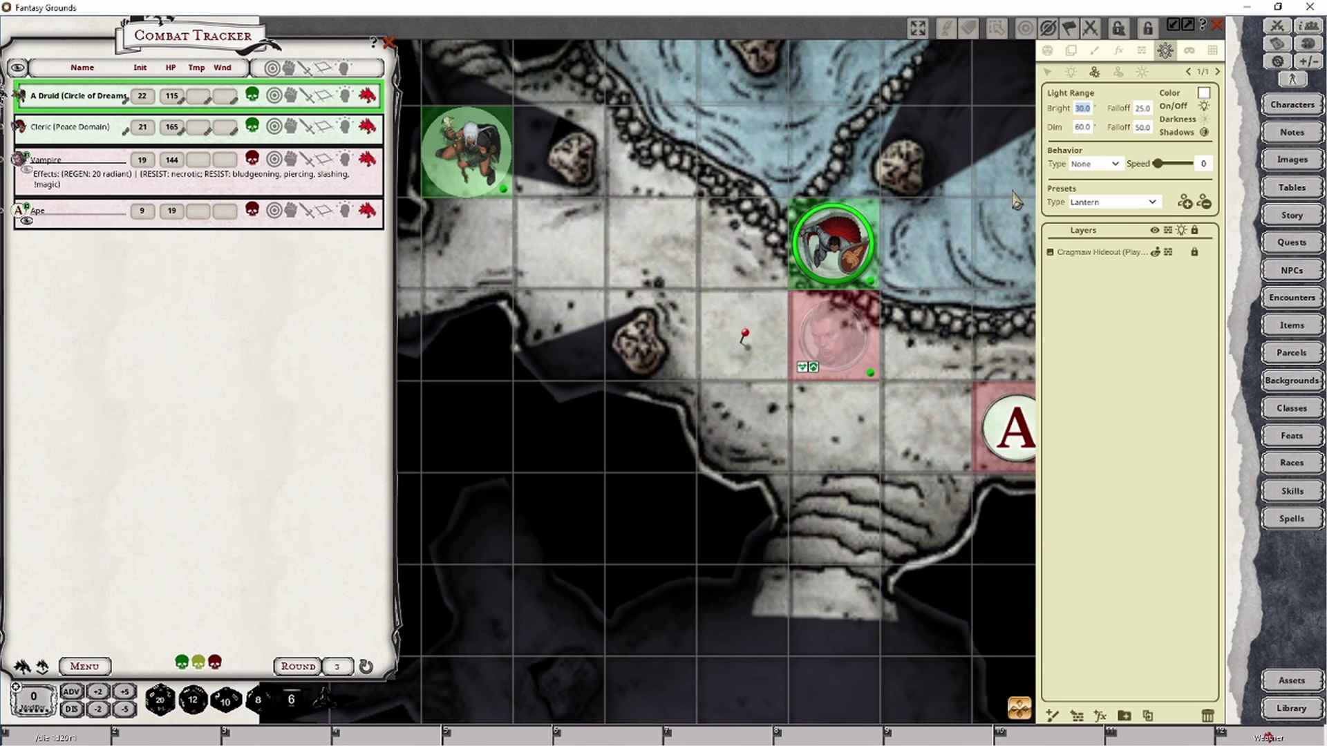
{"action": "type", "text": "5"}
{"action": "key", "text": "Return"}
{"action": "left_click", "coordinate": [833, 243]}
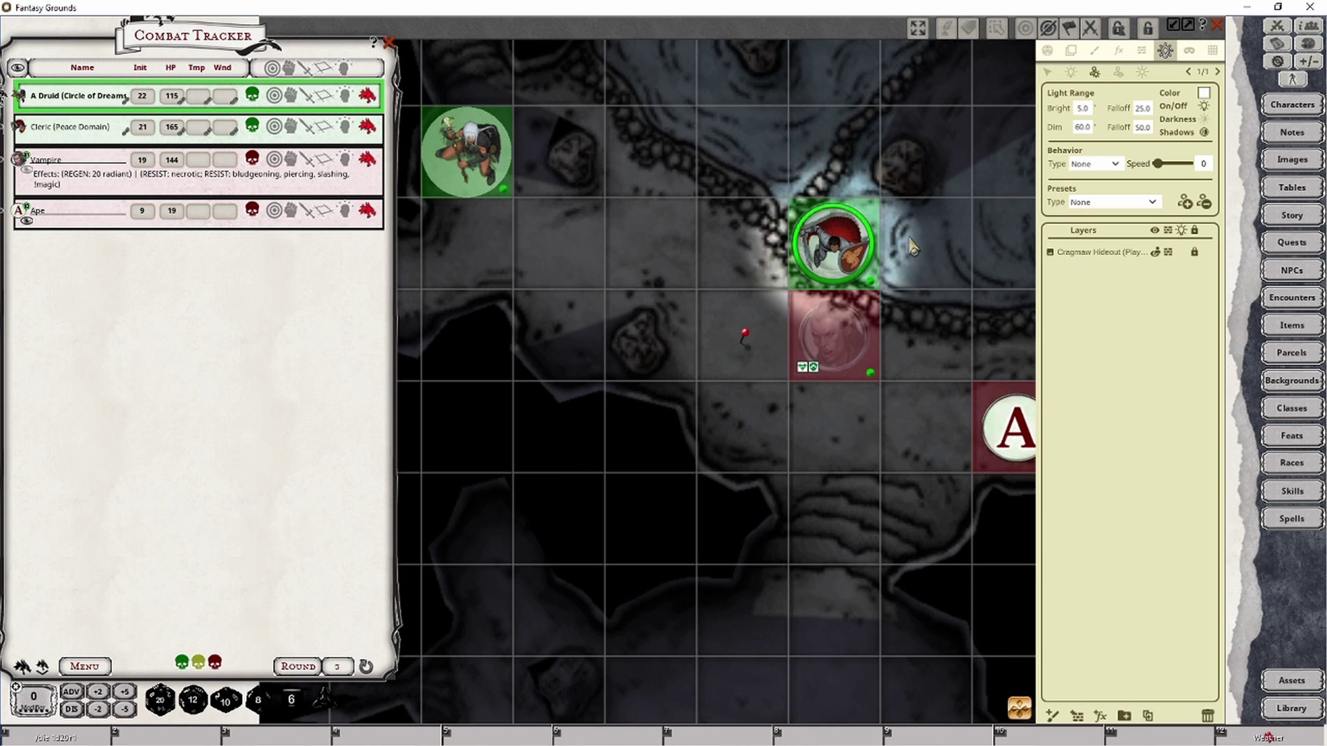
{"action": "left_click", "coordinate": [1084, 128]}
{"action": "type", "text": "10"}
{"action": "left_click", "coordinate": [964, 456]}
{"action": "left_click", "coordinate": [895, 245]}
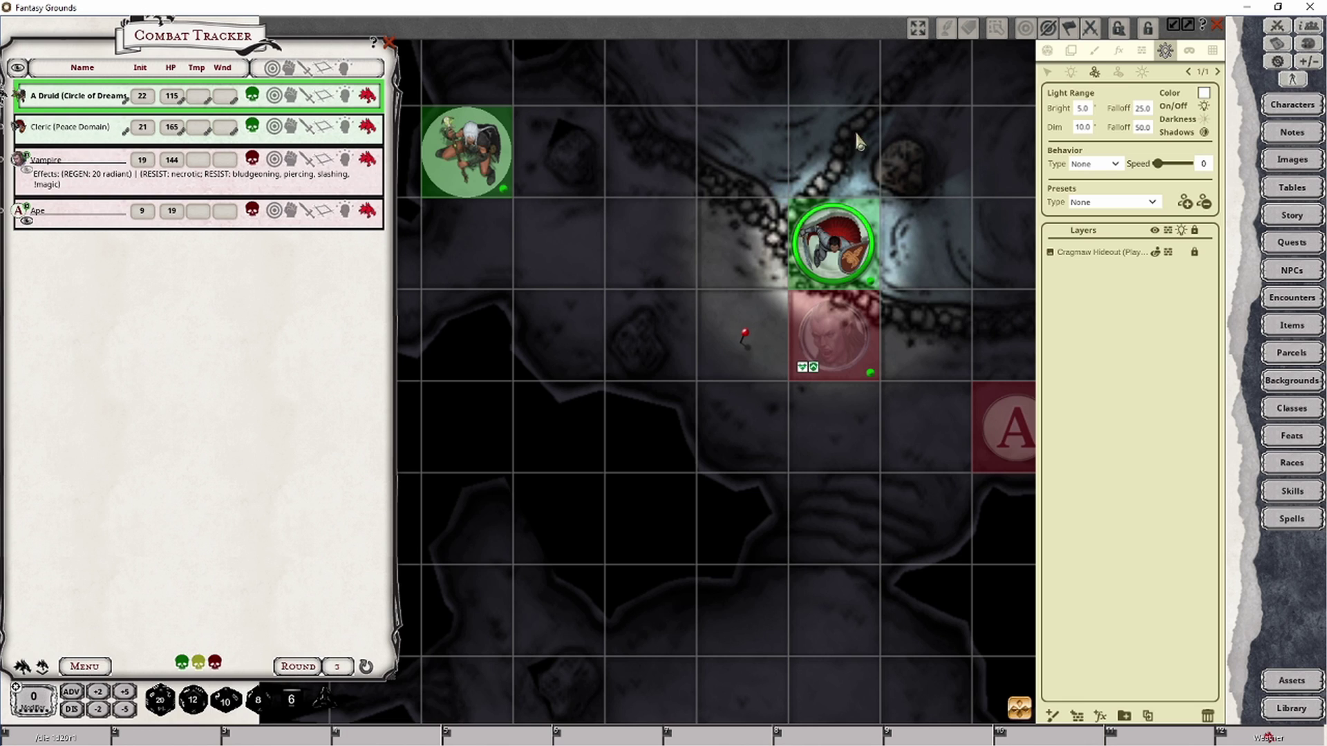
Restore the Lantern preset on the Cleric token's light, then deselect and reselect the token
{"action": "left_click", "coordinate": [1123, 204]}
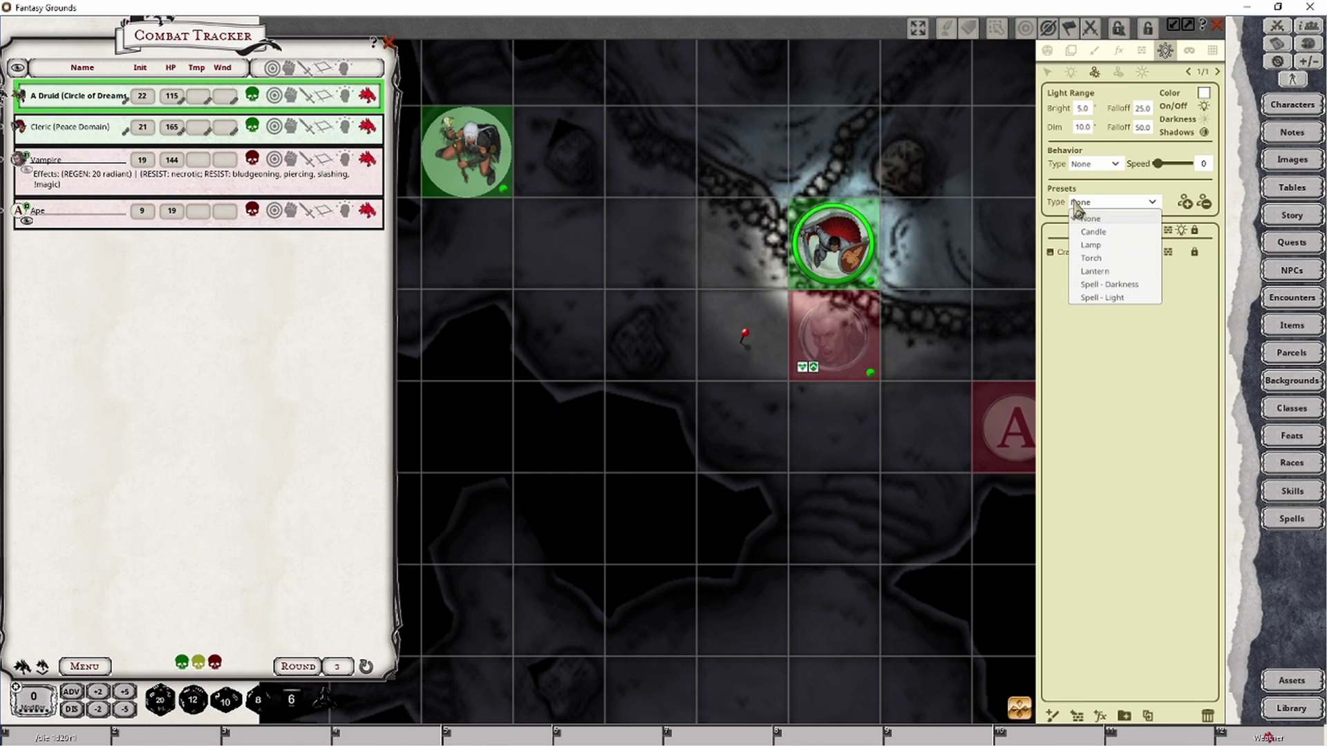
{"action": "left_click", "coordinate": [1095, 272]}
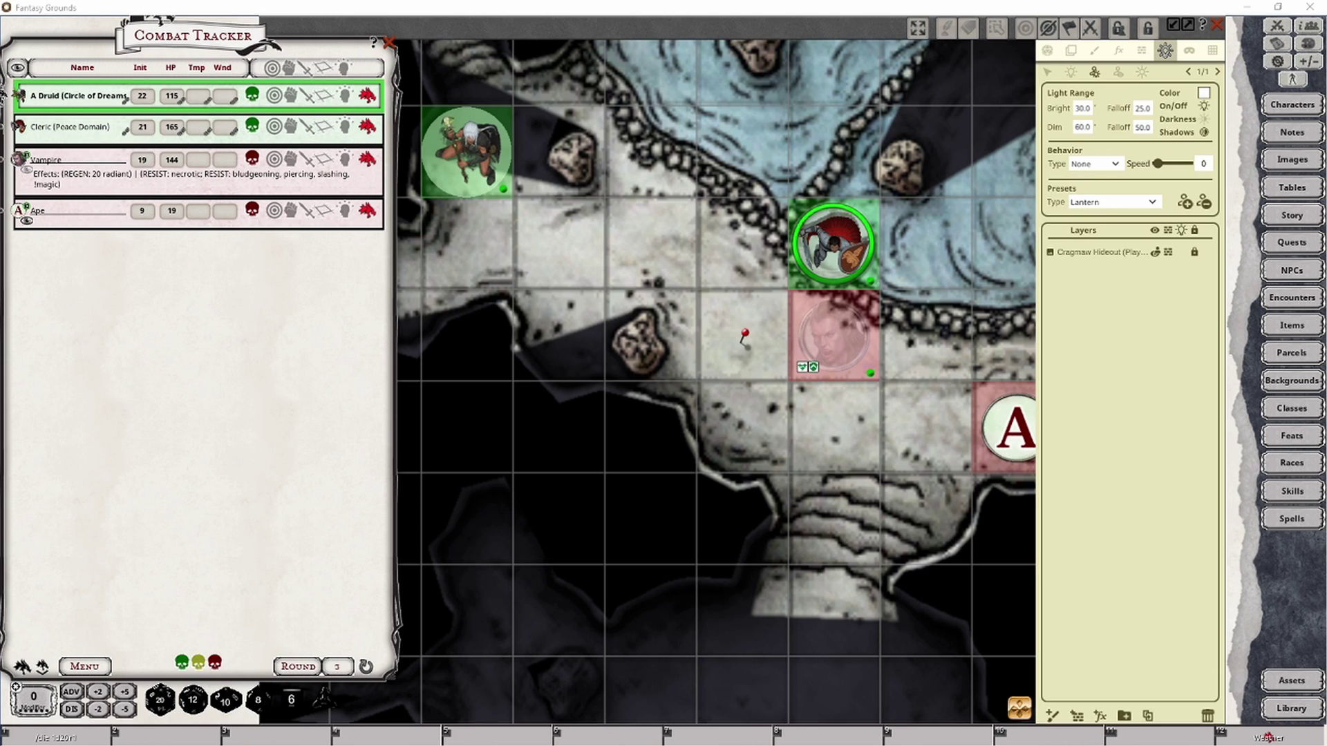
{"action": "left_click", "coordinate": [829, 240]}
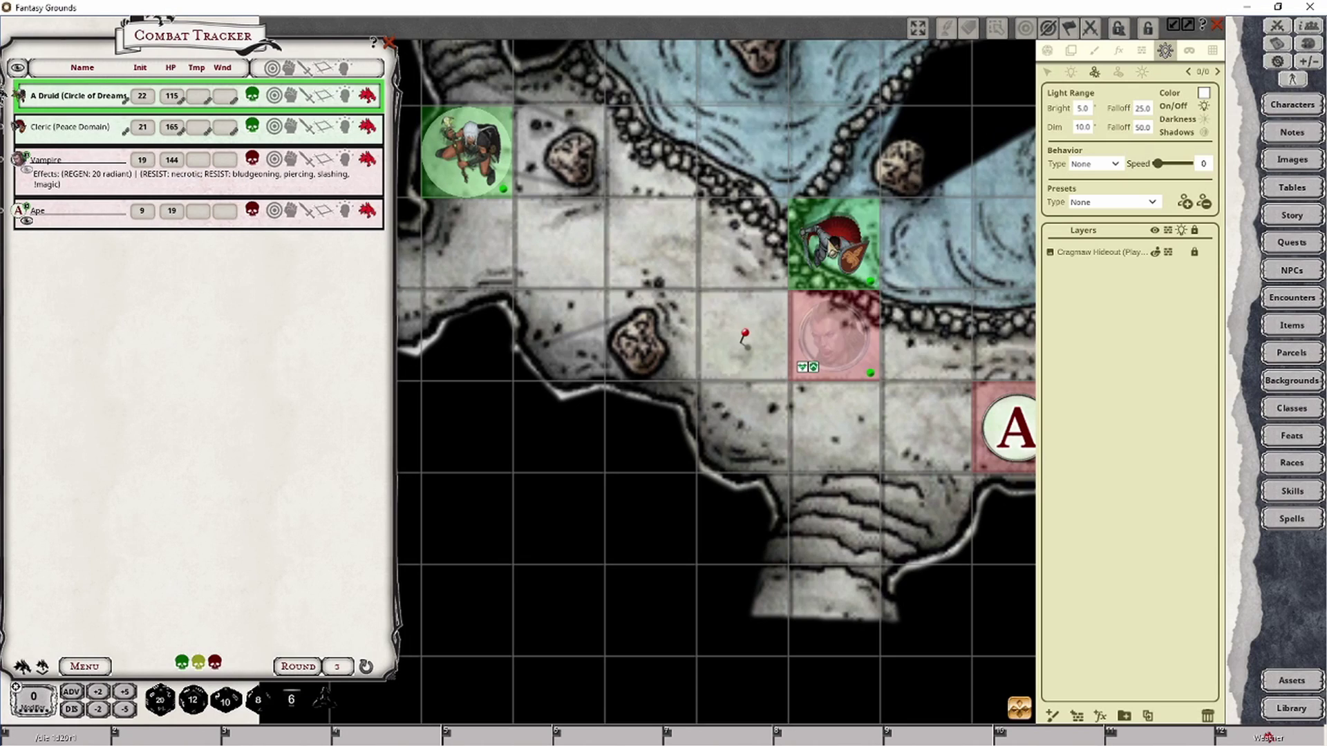
{"action": "left_click", "coordinate": [833, 242]}
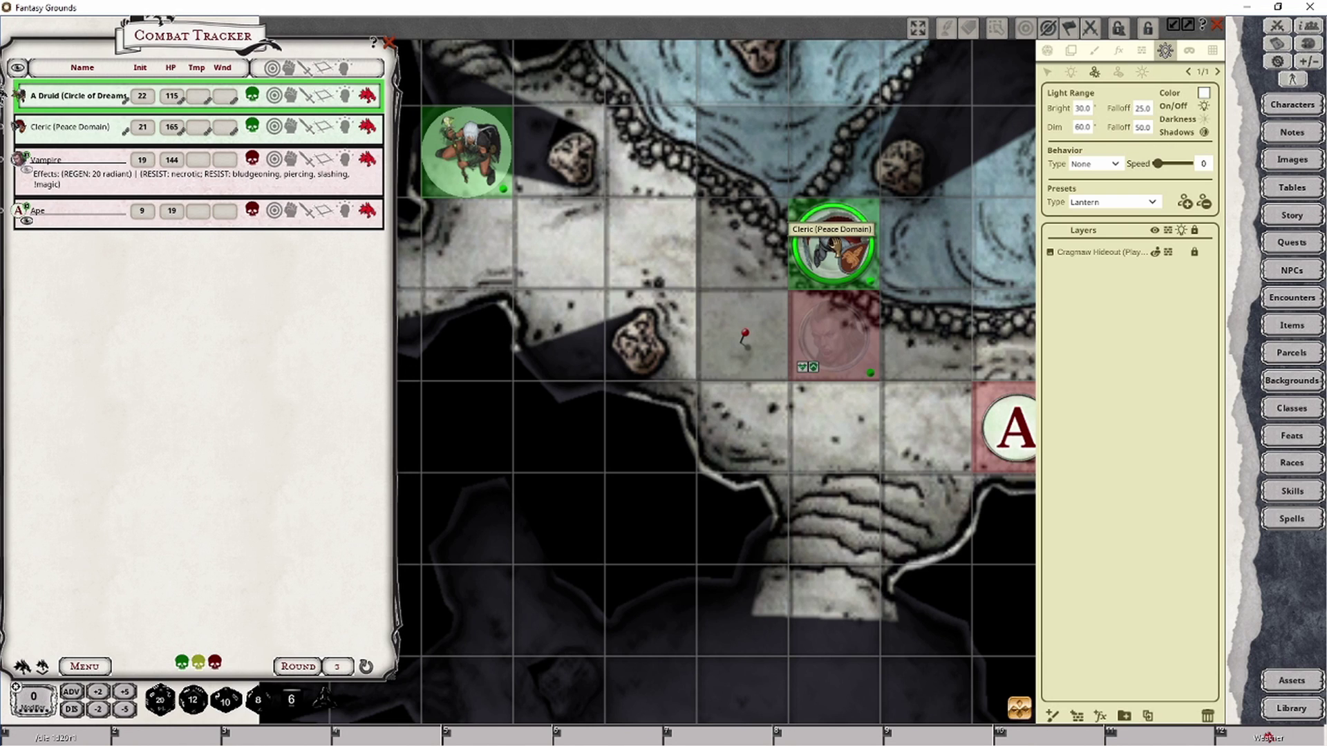
Apply the Candle preset to the Cleric token's light and change its behavior to Pulse
{"action": "scroll", "coordinate": [954, 250], "scroll_direction": "down", "scroll_amount": 2}
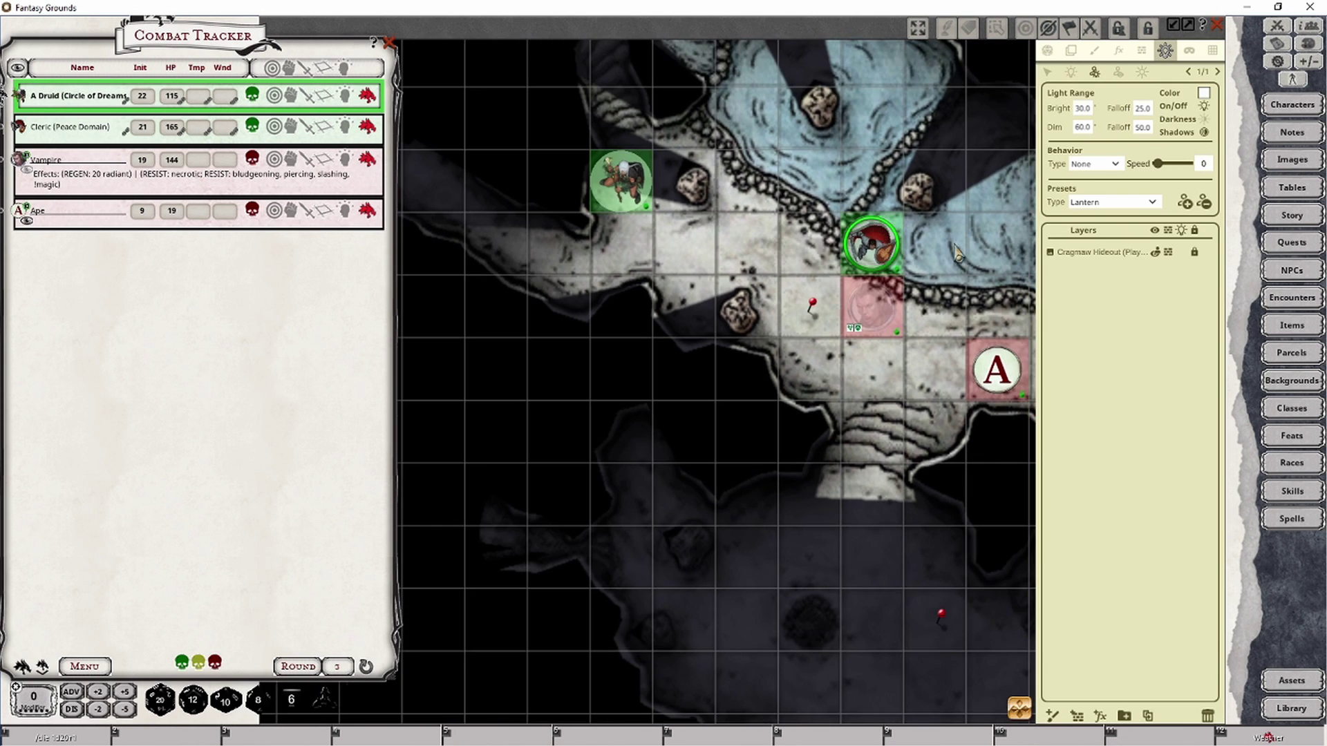
{"action": "left_click_drag", "start_coordinate": [971, 248], "coordinate": [836, 383]}
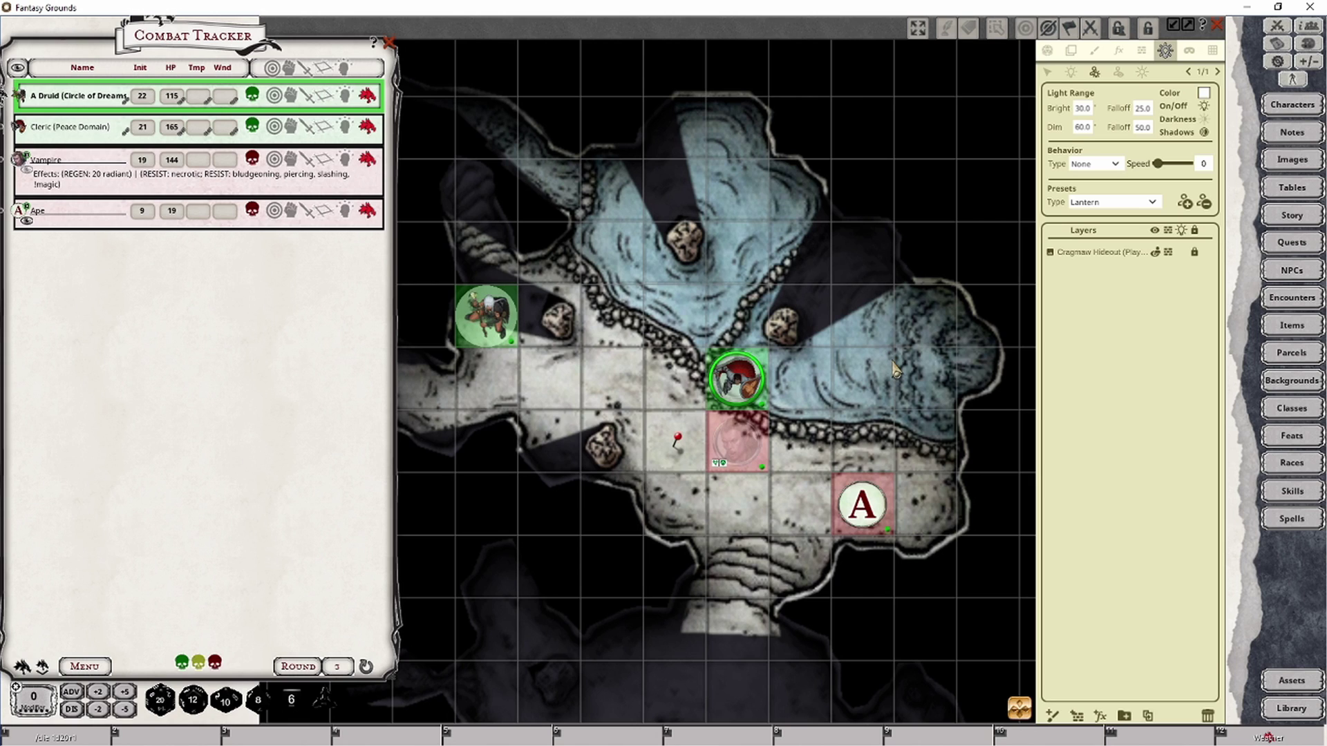
{"action": "left_click", "coordinate": [1150, 202]}
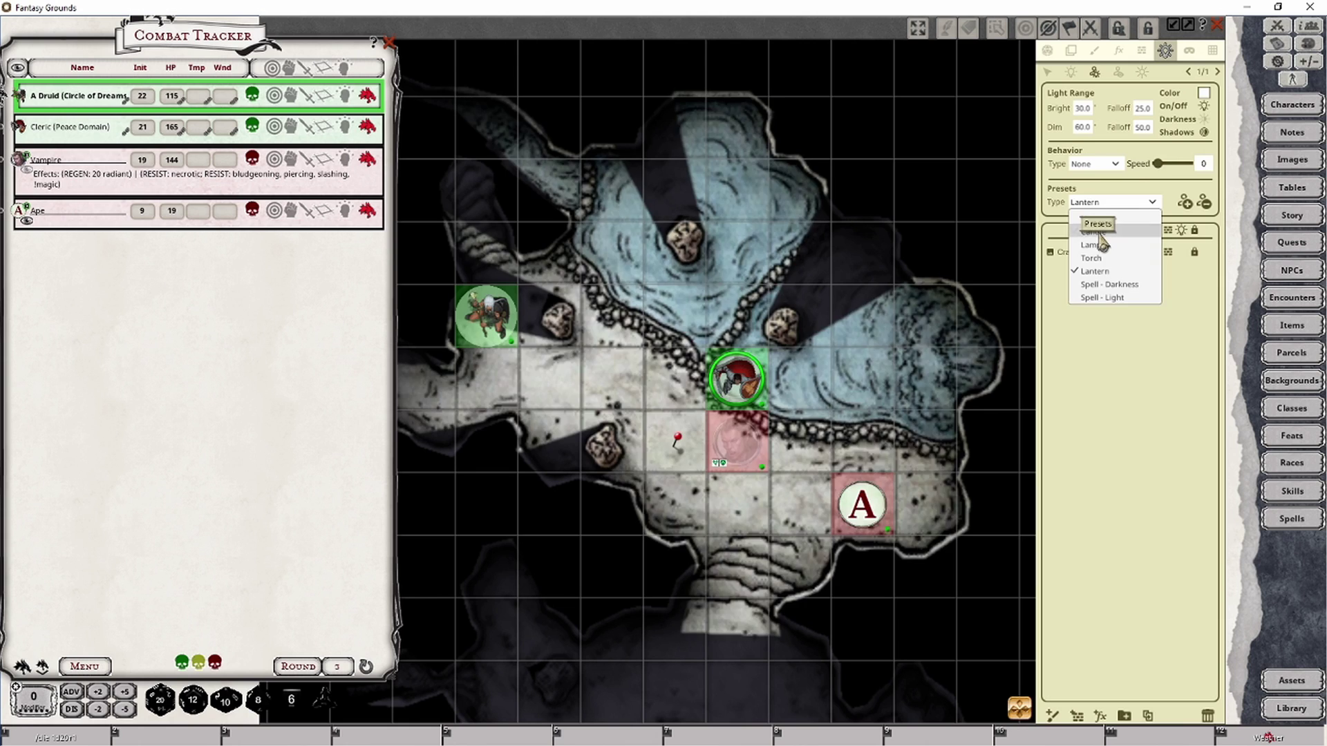
{"action": "left_click", "coordinate": [1098, 233]}
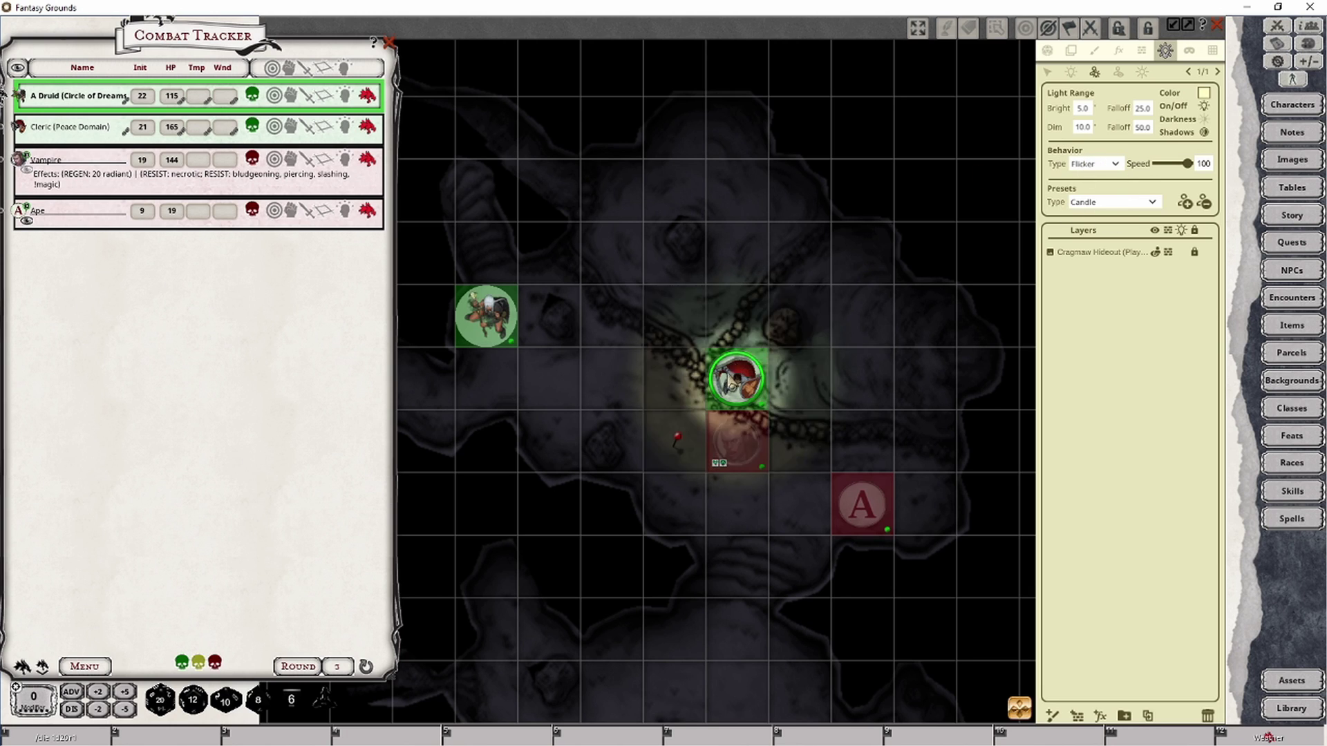
{"action": "left_click", "coordinate": [1115, 166]}
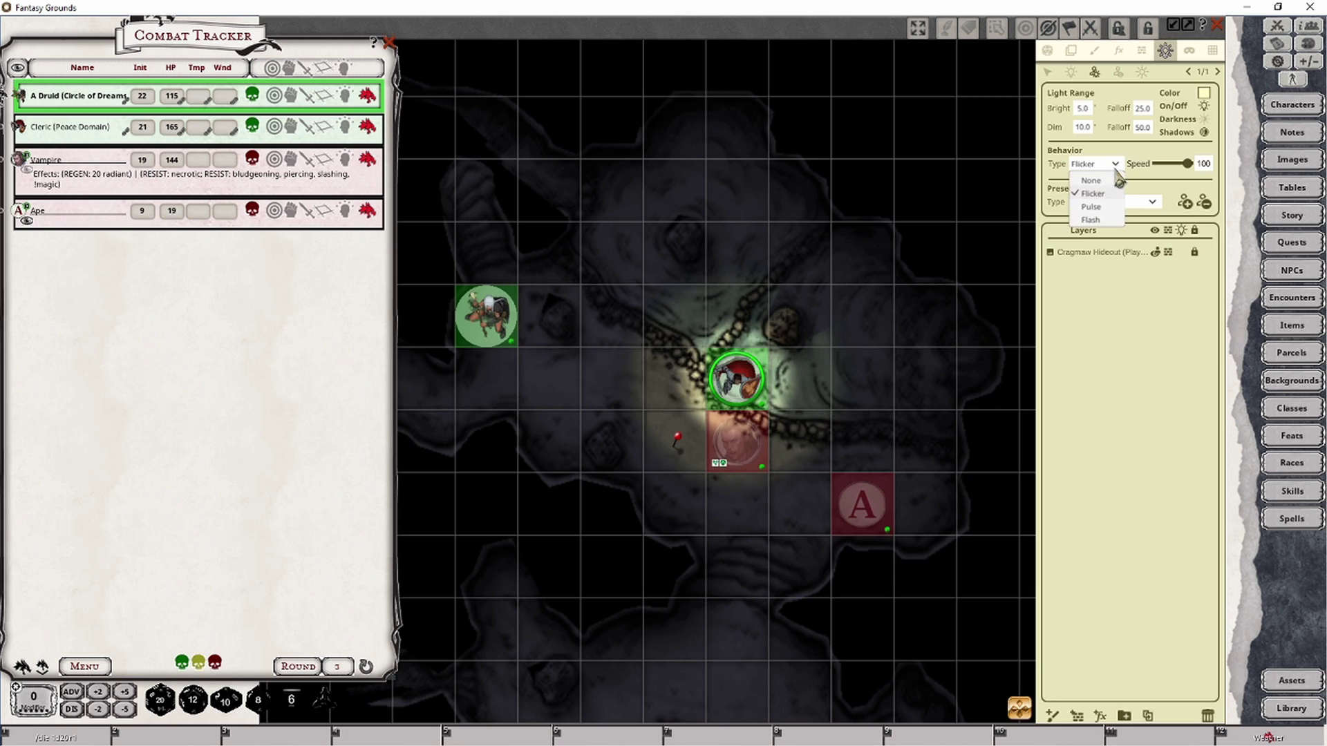
{"action": "left_click", "coordinate": [1099, 208]}
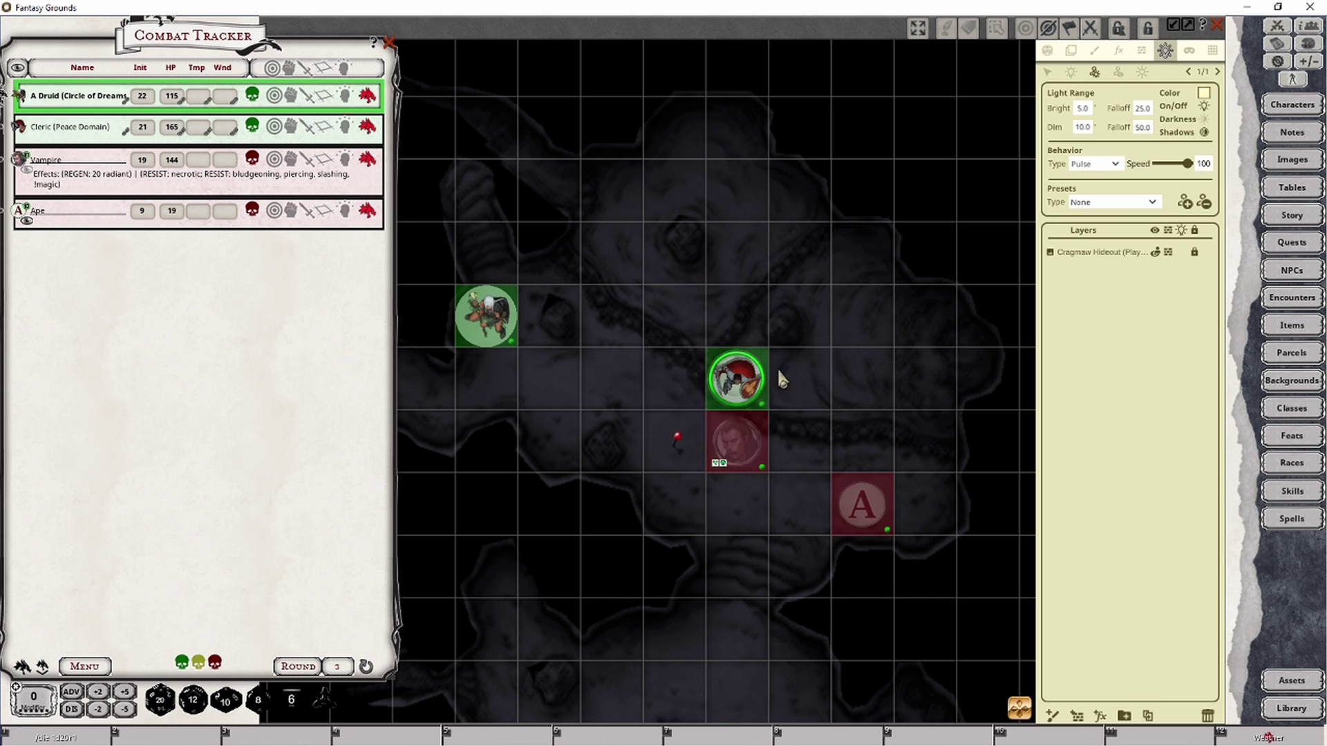
Switch the Cleric light's behavior to Flash, back to Flicker, and to Flash again for comparison
{"action": "left_click", "coordinate": [1099, 164]}
{"action": "left_click", "coordinate": [1092, 219]}
{"action": "left_click", "coordinate": [1112, 170]}
{"action": "left_click", "coordinate": [1093, 193]}
{"action": "left_click", "coordinate": [1106, 172]}
{"action": "left_click", "coordinate": [1093, 218]}
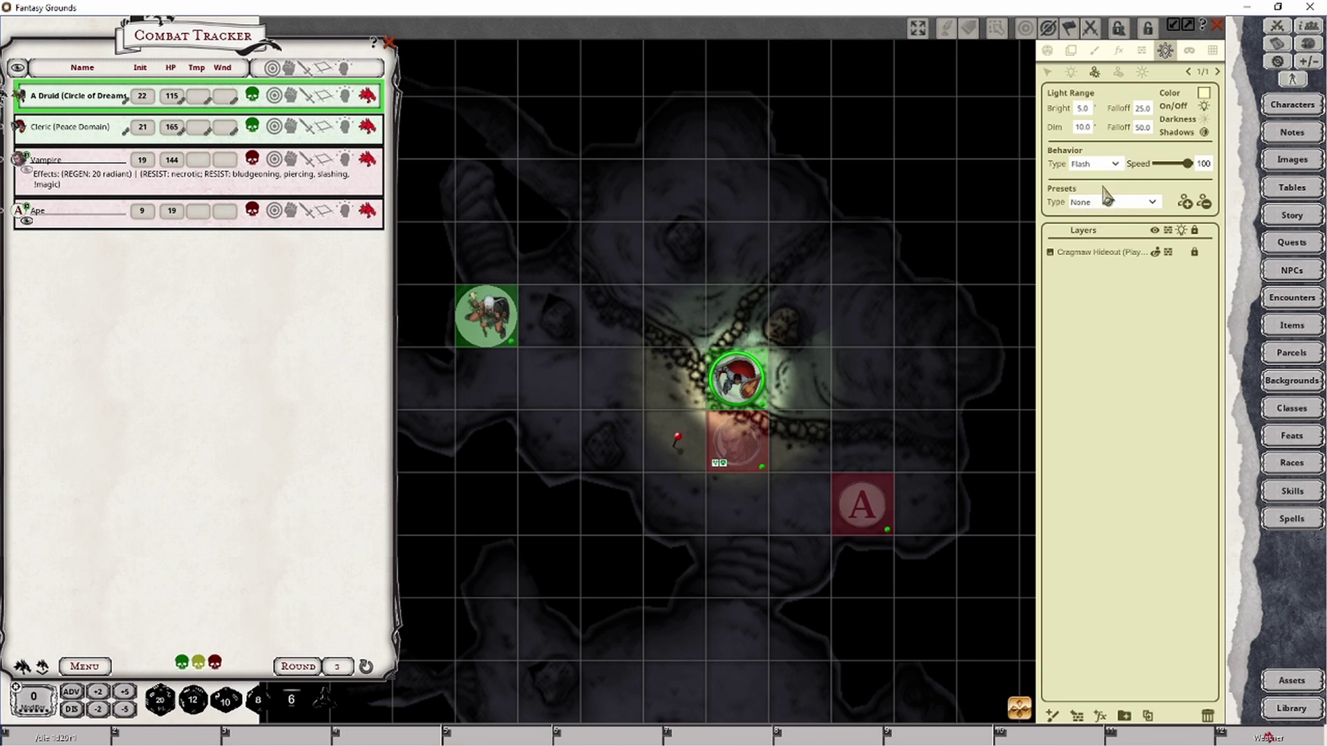
Set the Cleric light's Flash animation speed to 9999 and then reduce it to 200
{"action": "left_click", "coordinate": [1203, 164]}
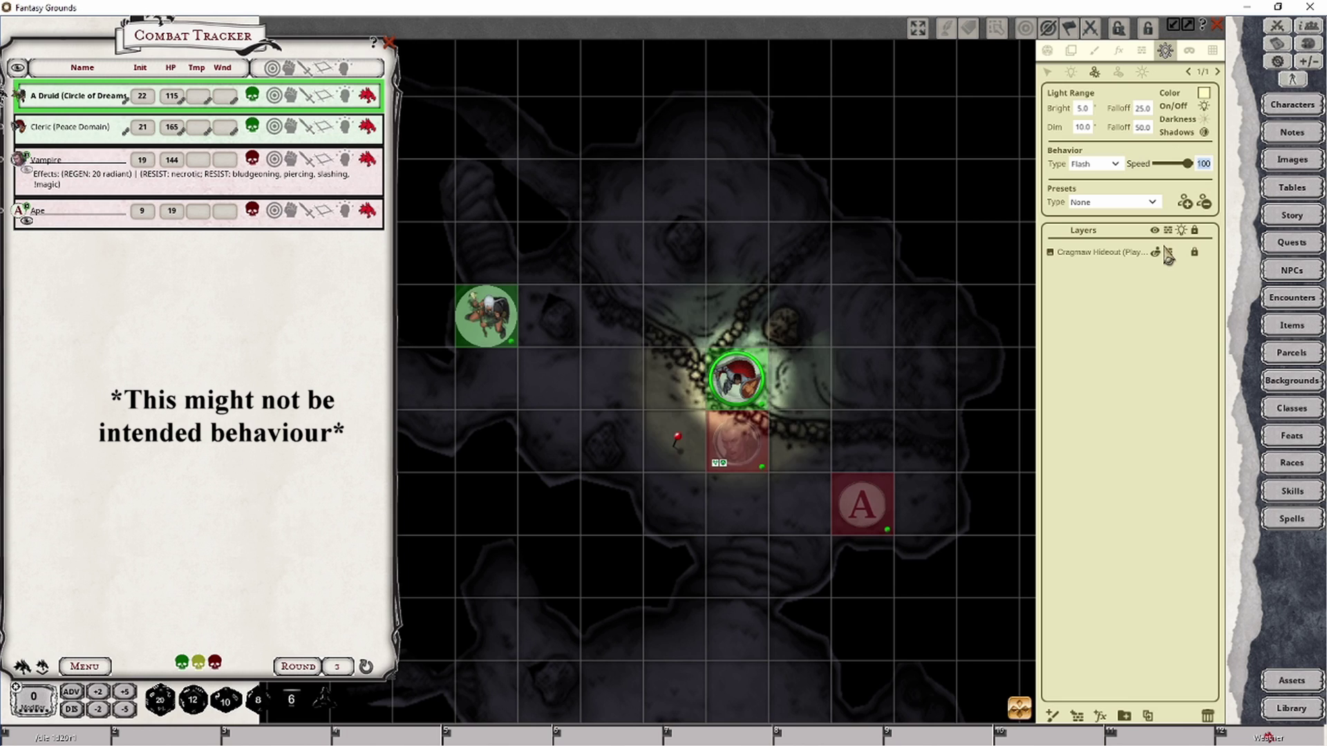
{"action": "type", "text": "9999"}
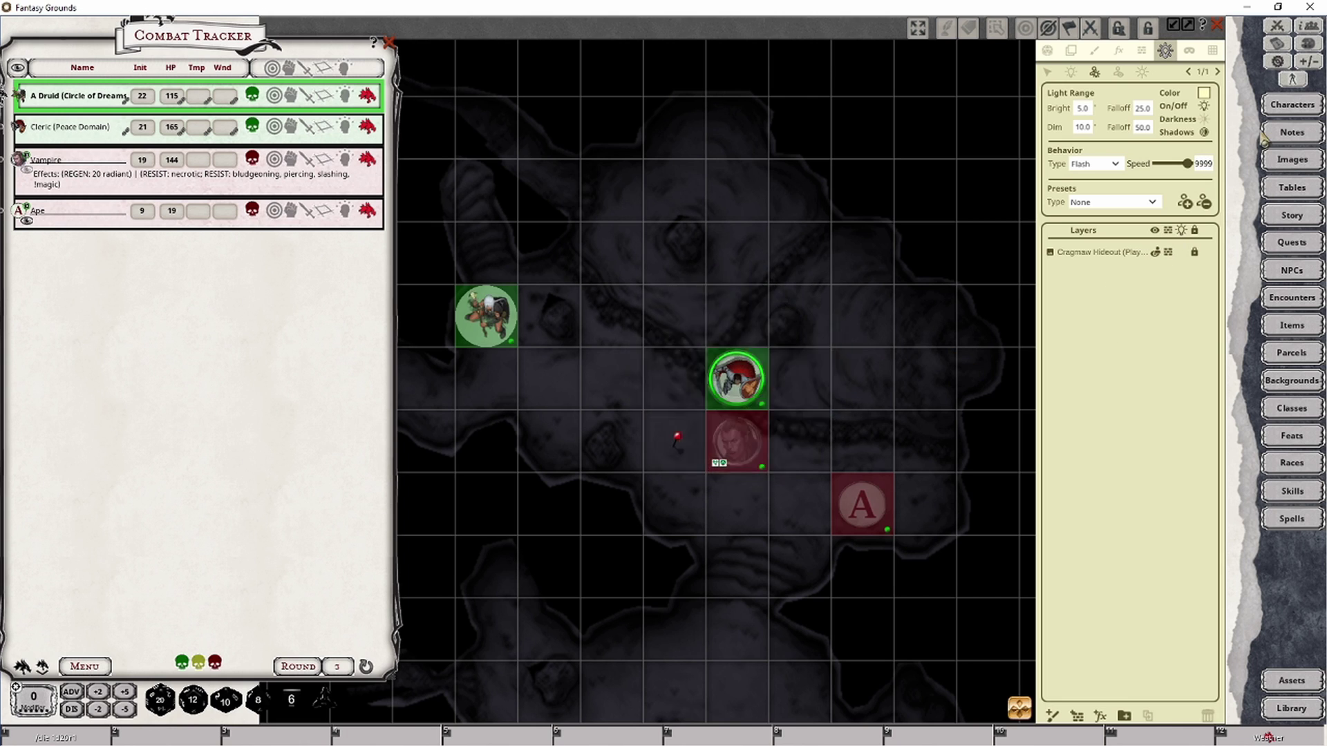
{"action": "left_click", "coordinate": [1204, 164]}
{"action": "type", "text": "200"}
Compare the Pulse and Flicker behaviors on the Cleric token's light, ending on Flicker
{"action": "left_click", "coordinate": [1100, 167]}
{"action": "left_click", "coordinate": [1092, 207]}
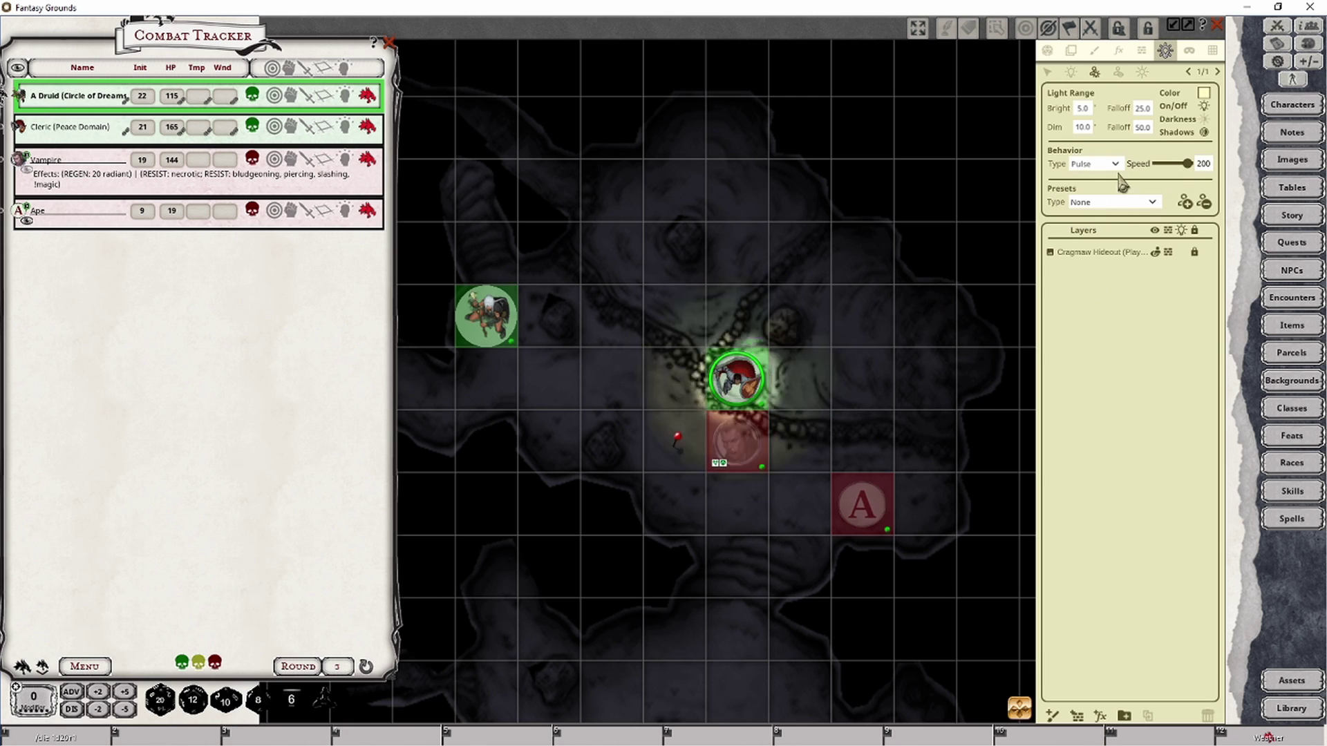
{"action": "left_click", "coordinate": [1110, 165]}
{"action": "left_click", "coordinate": [1093, 194]}
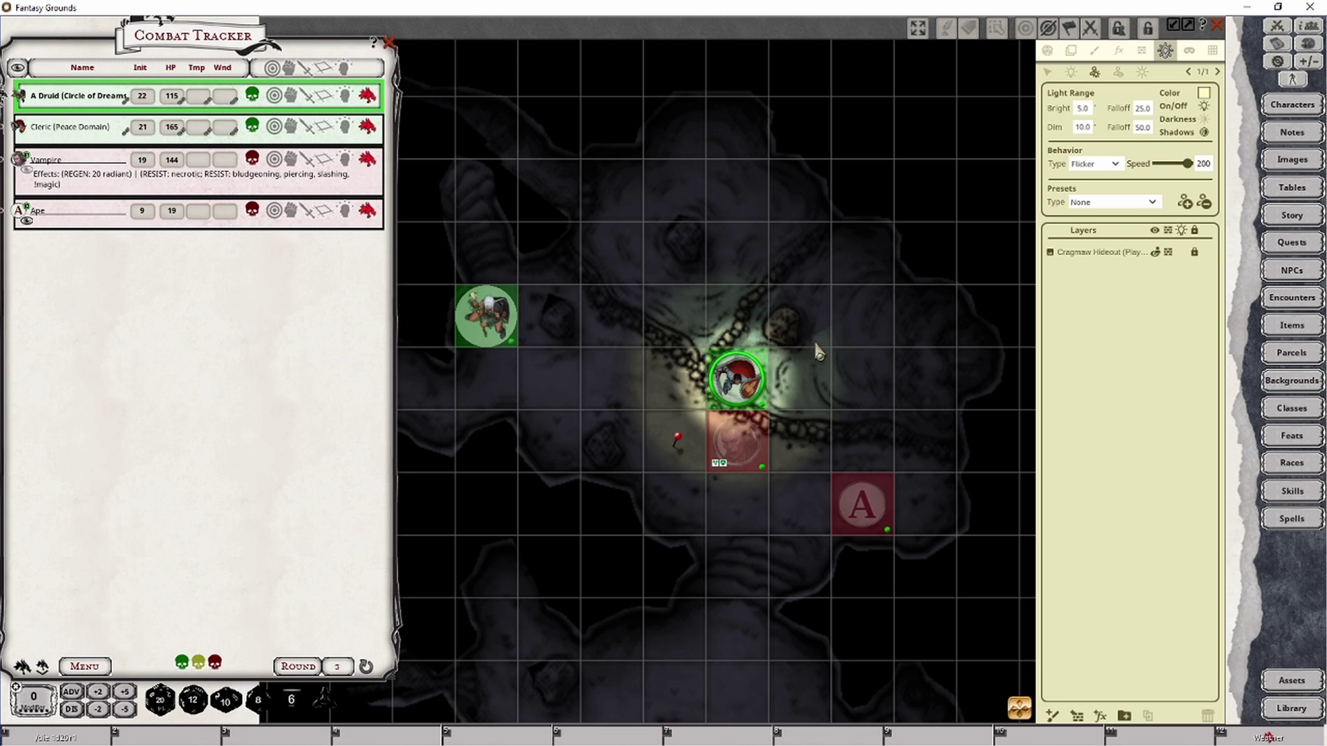
Try a Flicker speed of 9999 on the Cleric token's light, then set the speed to 100
{"action": "left_click", "coordinate": [1203, 164]}
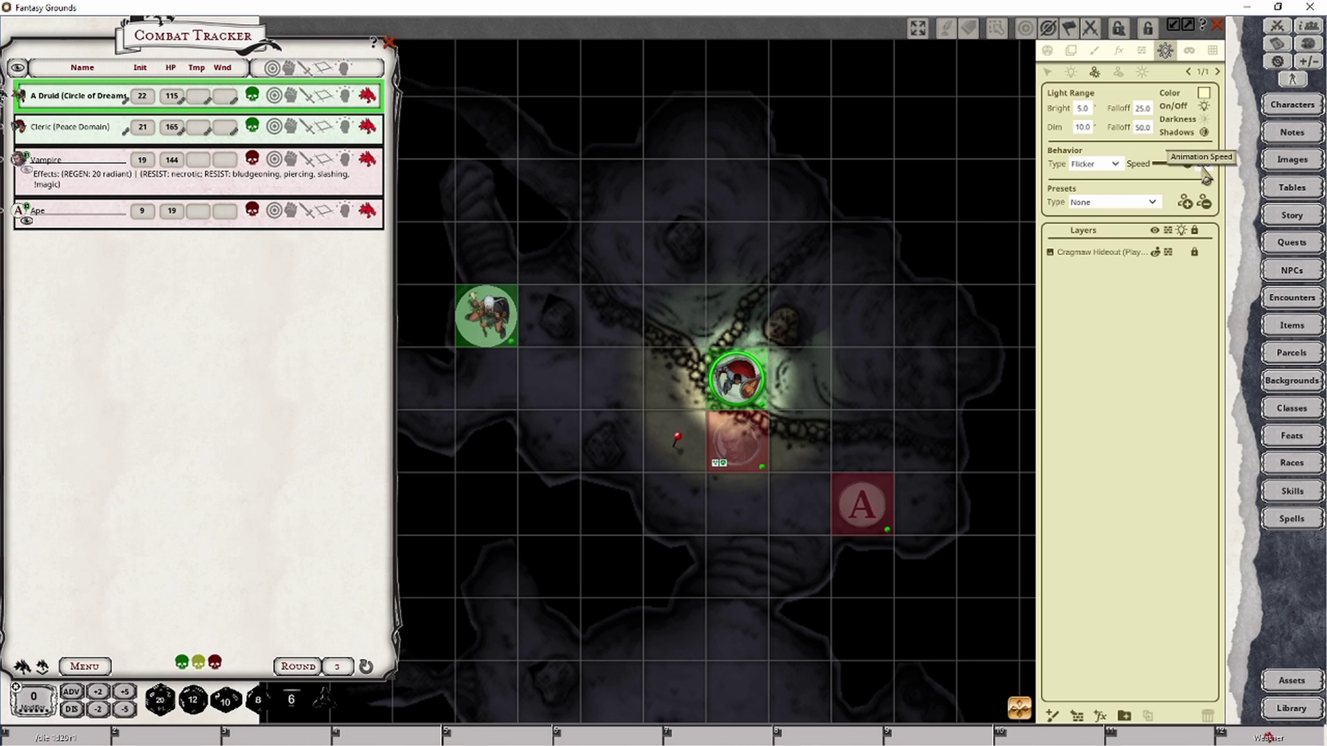
{"action": "type", "text": "9999"}
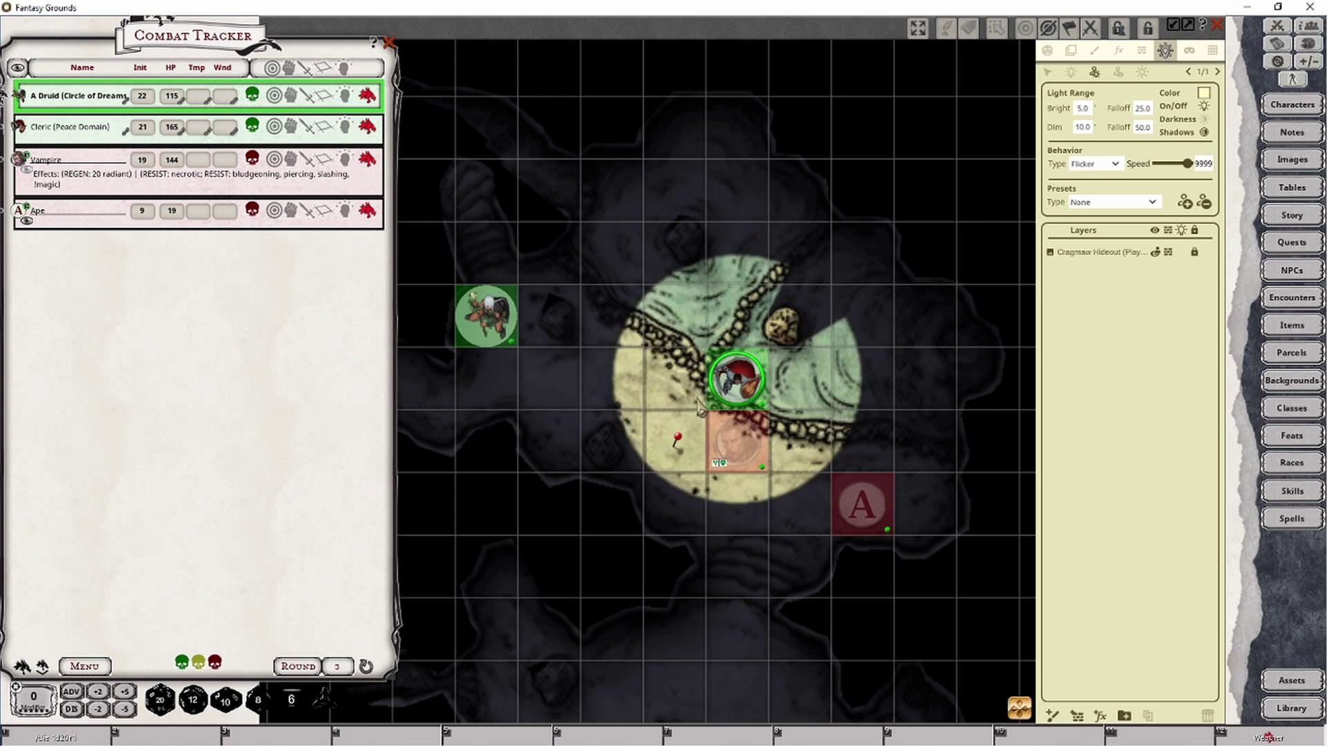
{"action": "left_click", "coordinate": [1206, 166]}
{"action": "type", "text": "1"}
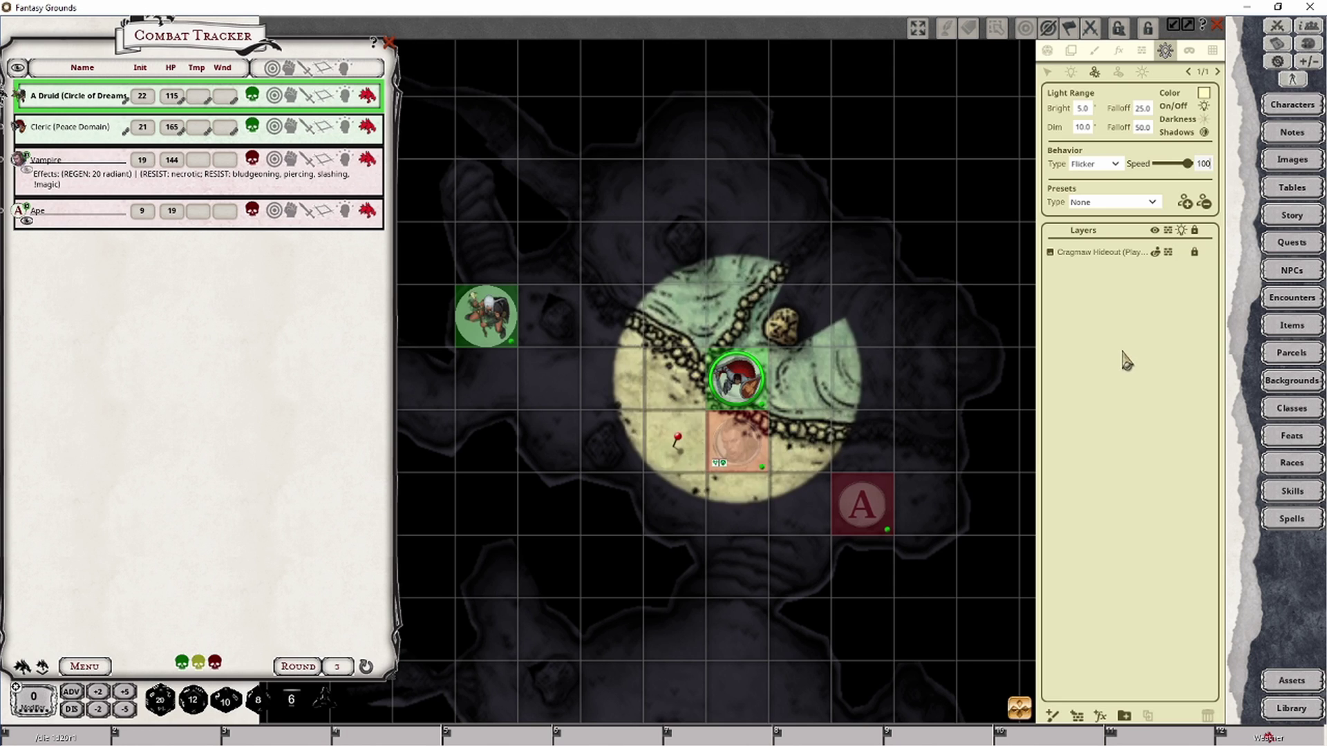
{"action": "type", "text": "00"}
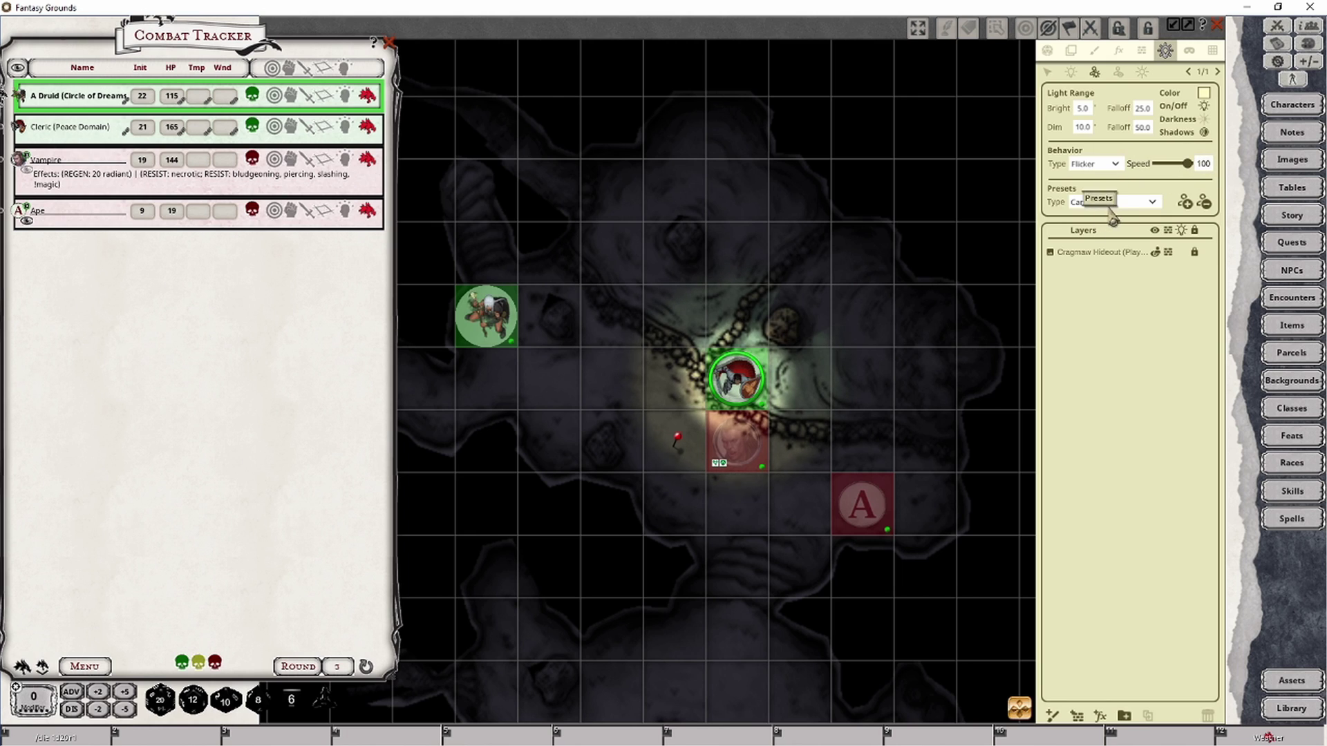
Try a Flicker speed of 600 on the Cleric token's light, then return it to 100
{"action": "left_click", "coordinate": [1203, 166]}
{"action": "type", "text": "6"}
{"action": "key", "text": "Return"}
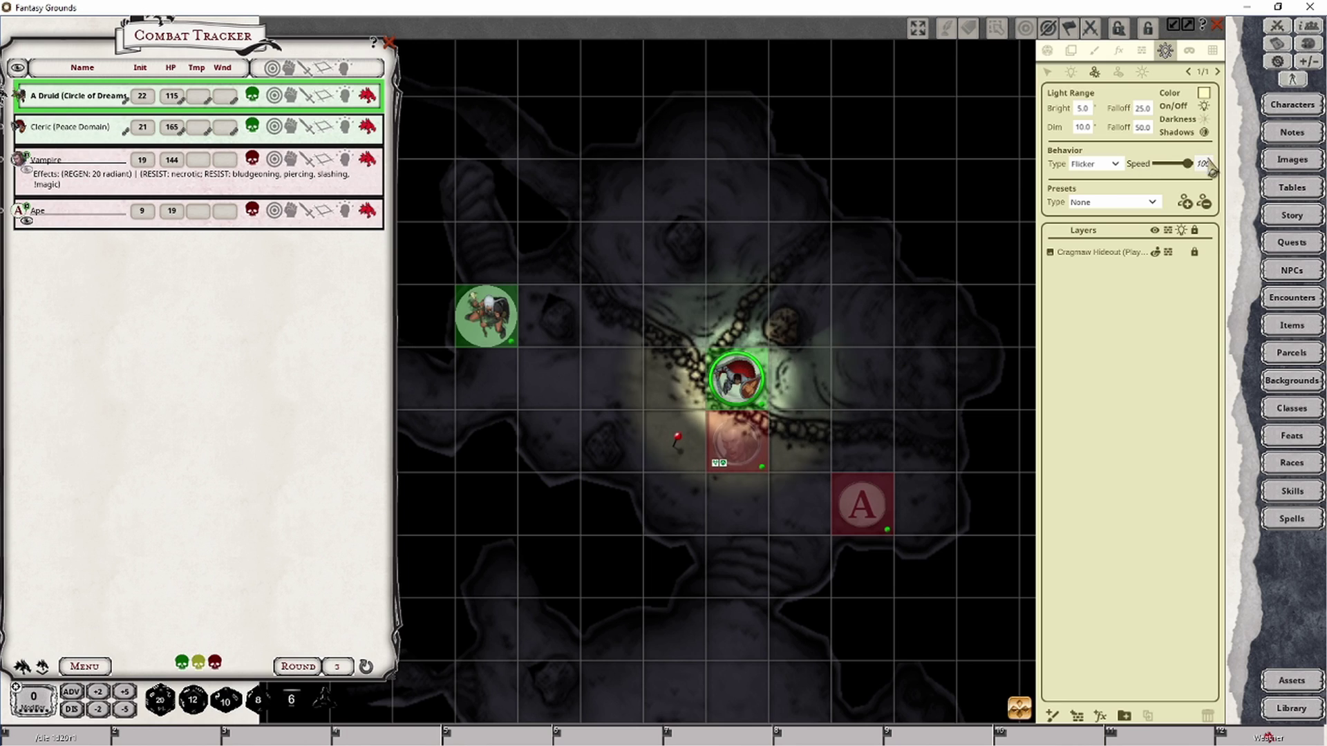
{"action": "mouse_move", "coordinate": [1187, 163]}
{"action": "left_mouse_down"}
{"action": "mouse_move", "coordinate": [1166, 166]}
{"action": "mouse_move", "coordinate": [1211, 175]}
{"action": "left_mouse_up"}
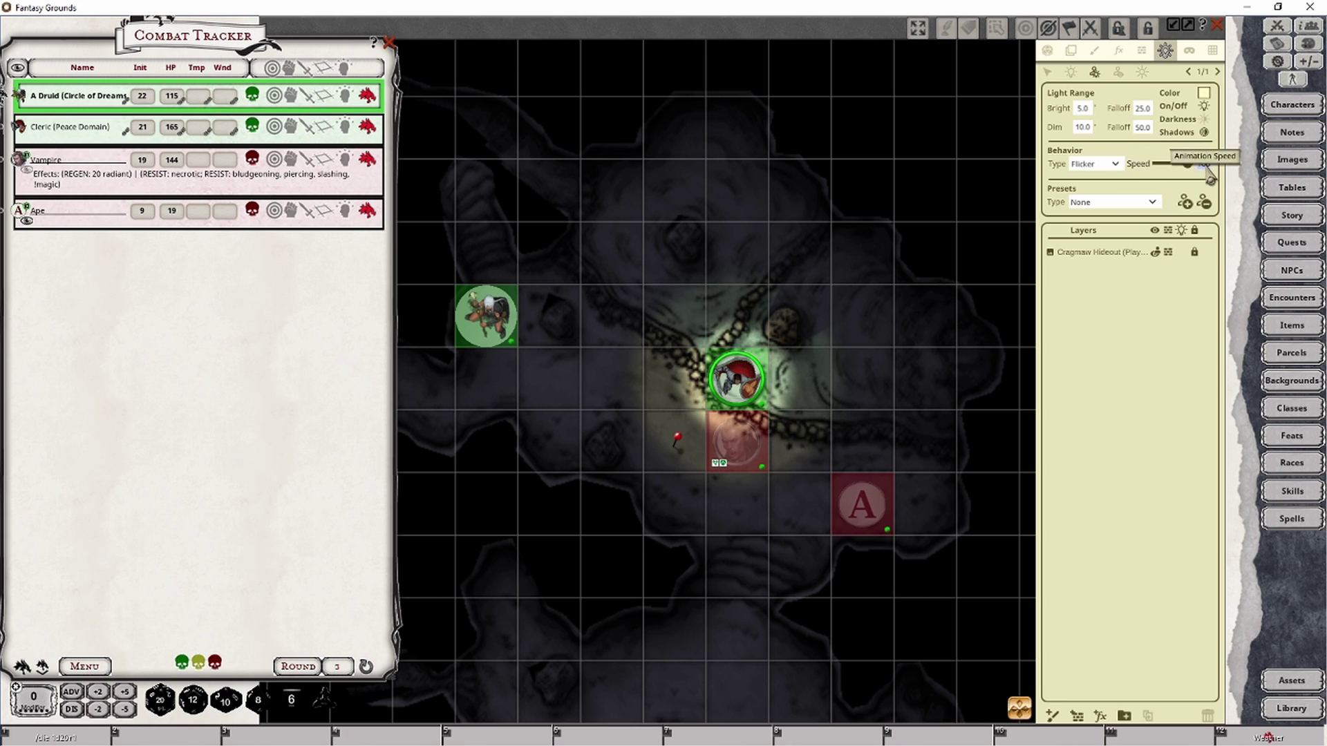
{"action": "type", "text": "600"}
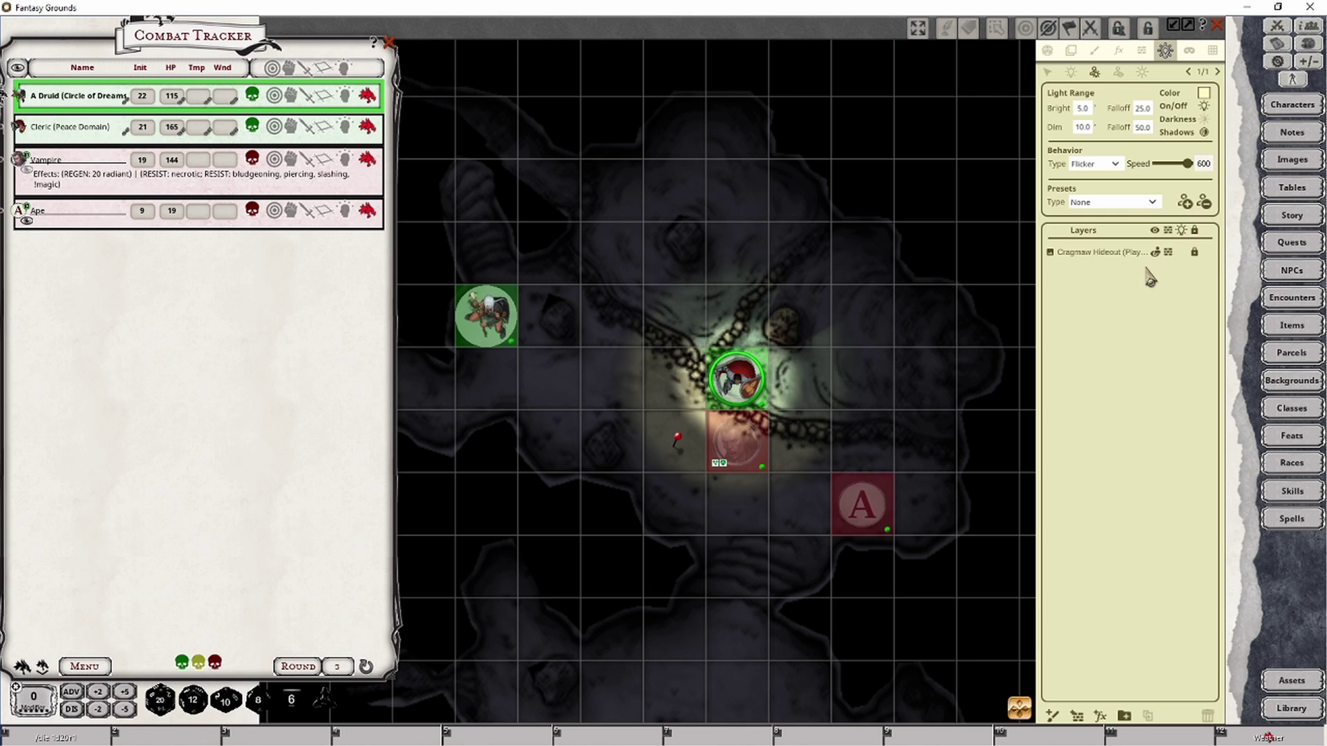
{"action": "left_click", "coordinate": [1192, 168]}
{"action": "mouse_move", "coordinate": [1193, 171]}
{"action": "left_mouse_down"}
{"action": "mouse_move", "coordinate": [1167, 170]}
{"action": "mouse_move", "coordinate": [1206, 171]}
{"action": "left_mouse_up"}
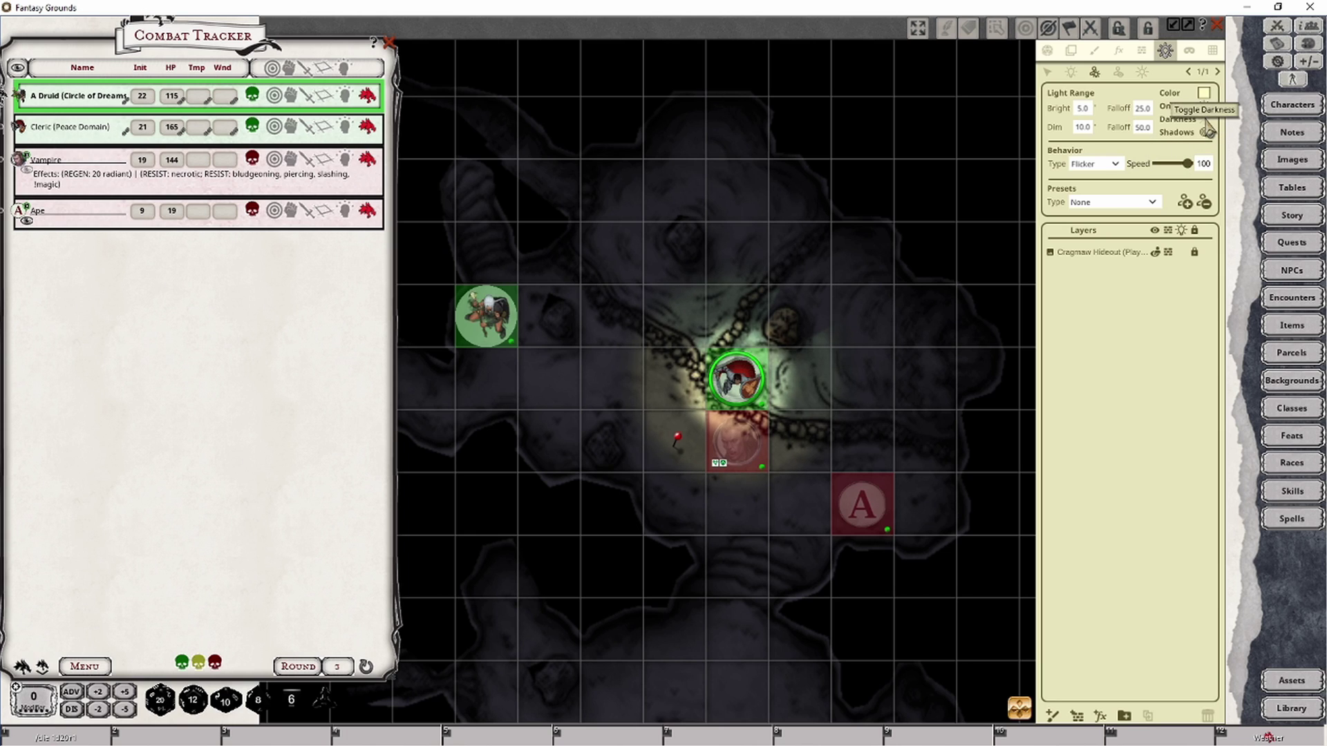
Apply the Spell - Darkness preset to the Cleric token's light, then replace it with Spell - Light
{"action": "left_click", "coordinate": [1134, 202]}
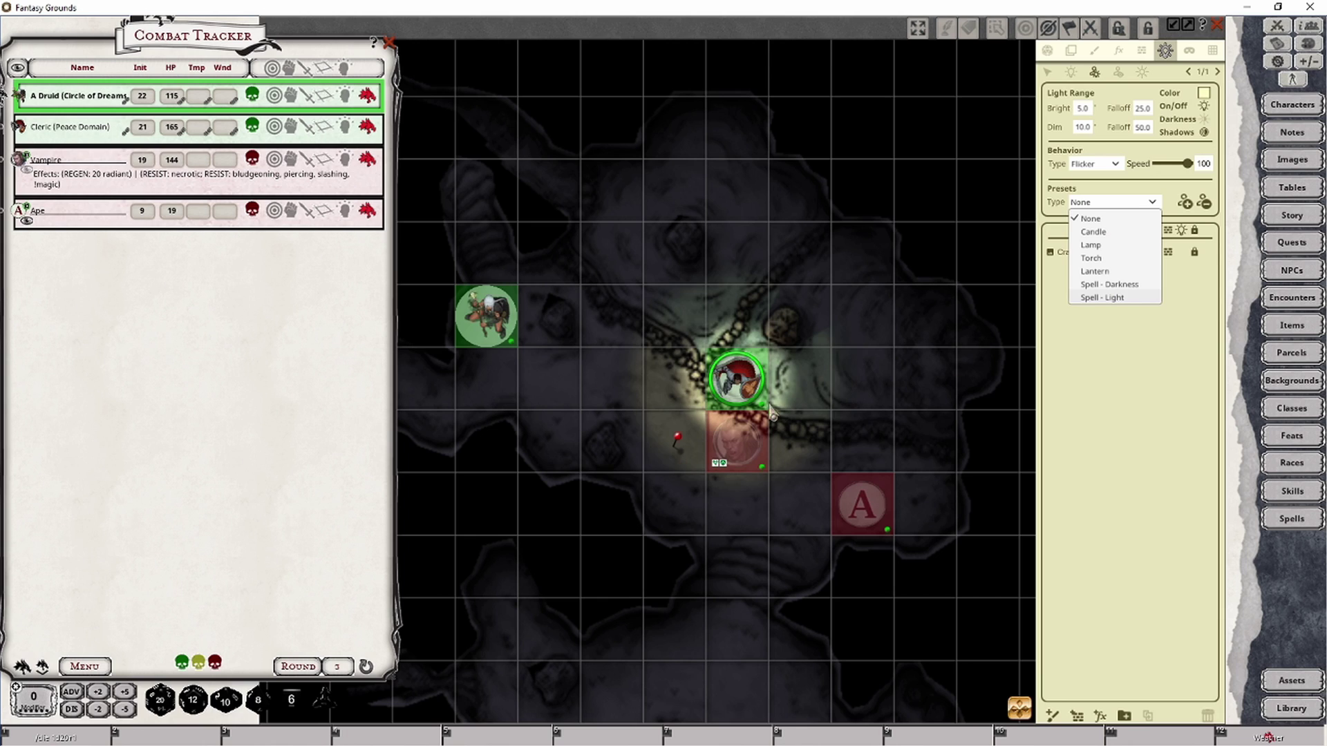
{"action": "left_click", "coordinate": [1114, 284]}
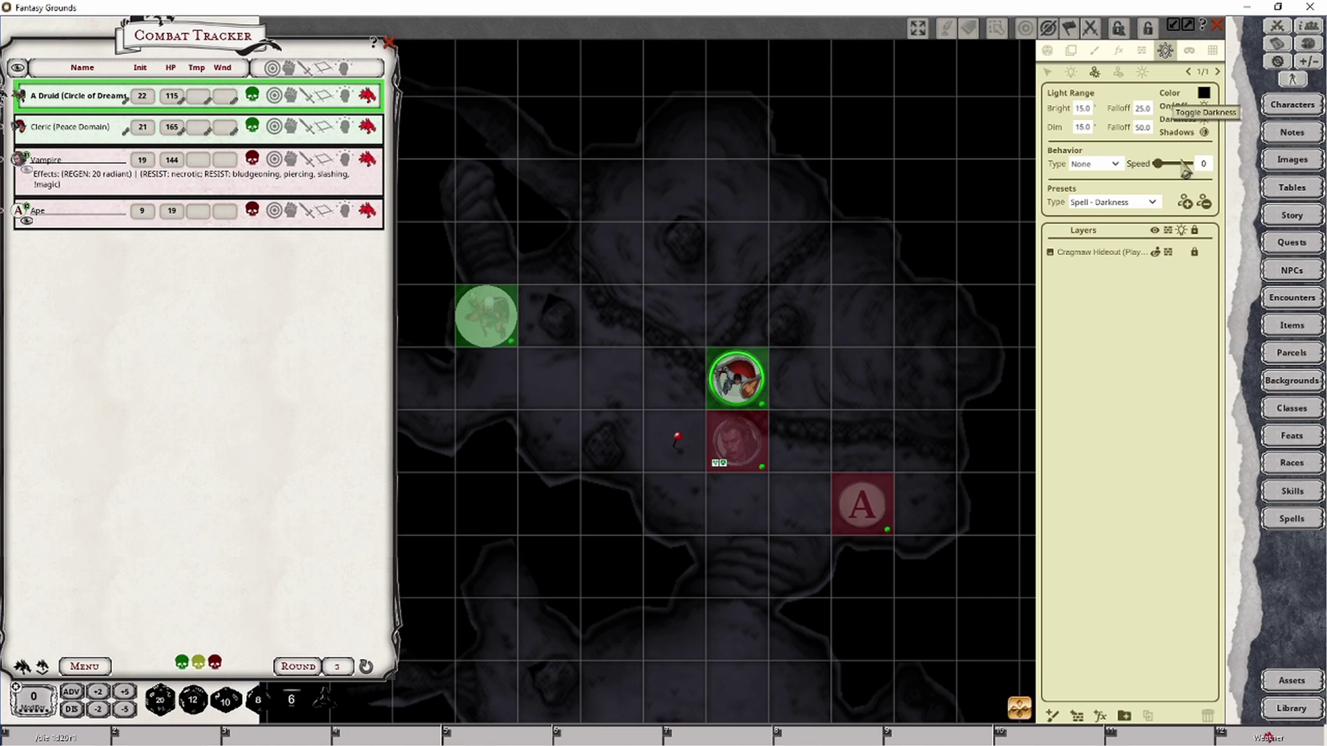
{"action": "left_click", "coordinate": [1117, 202]}
{"action": "left_click", "coordinate": [1111, 304]}
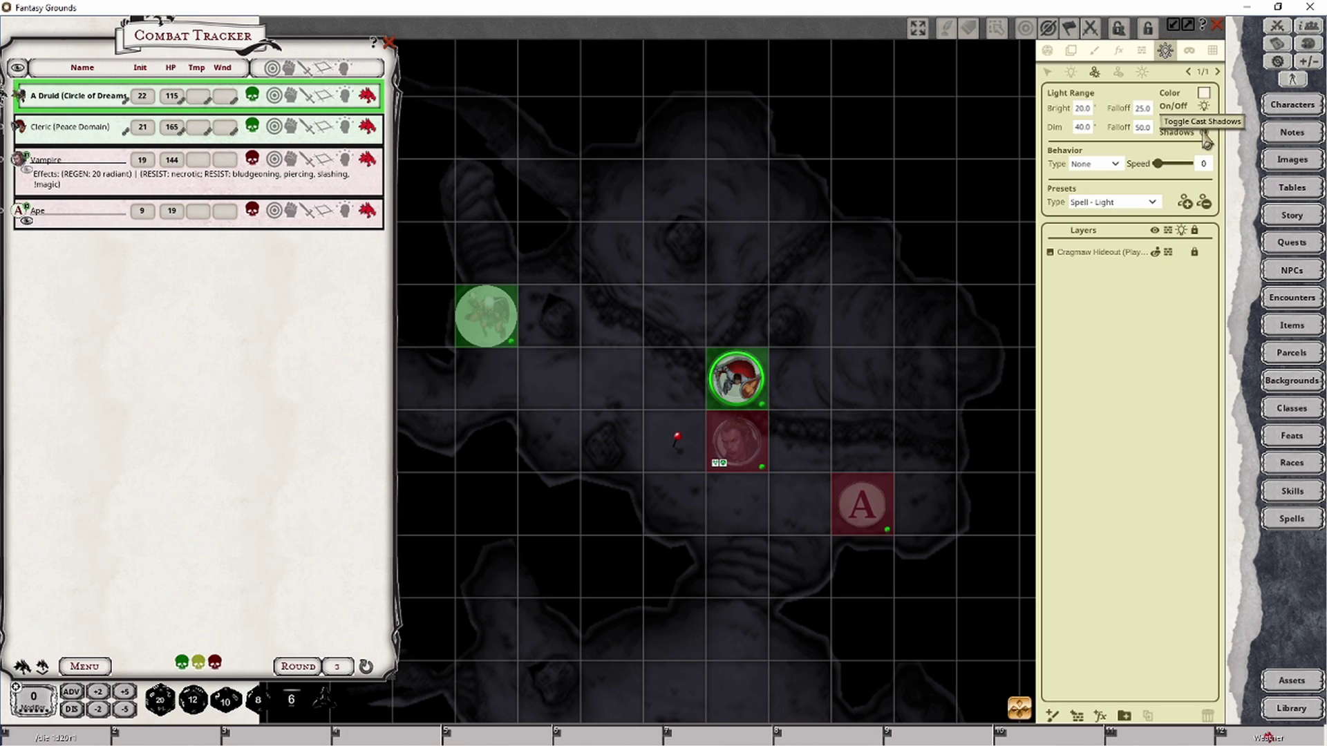
Toggle shadow casting on the Cleric token's light repeatedly to compare its effect around the rocks
{"action": "left_click", "coordinate": [1205, 133]}
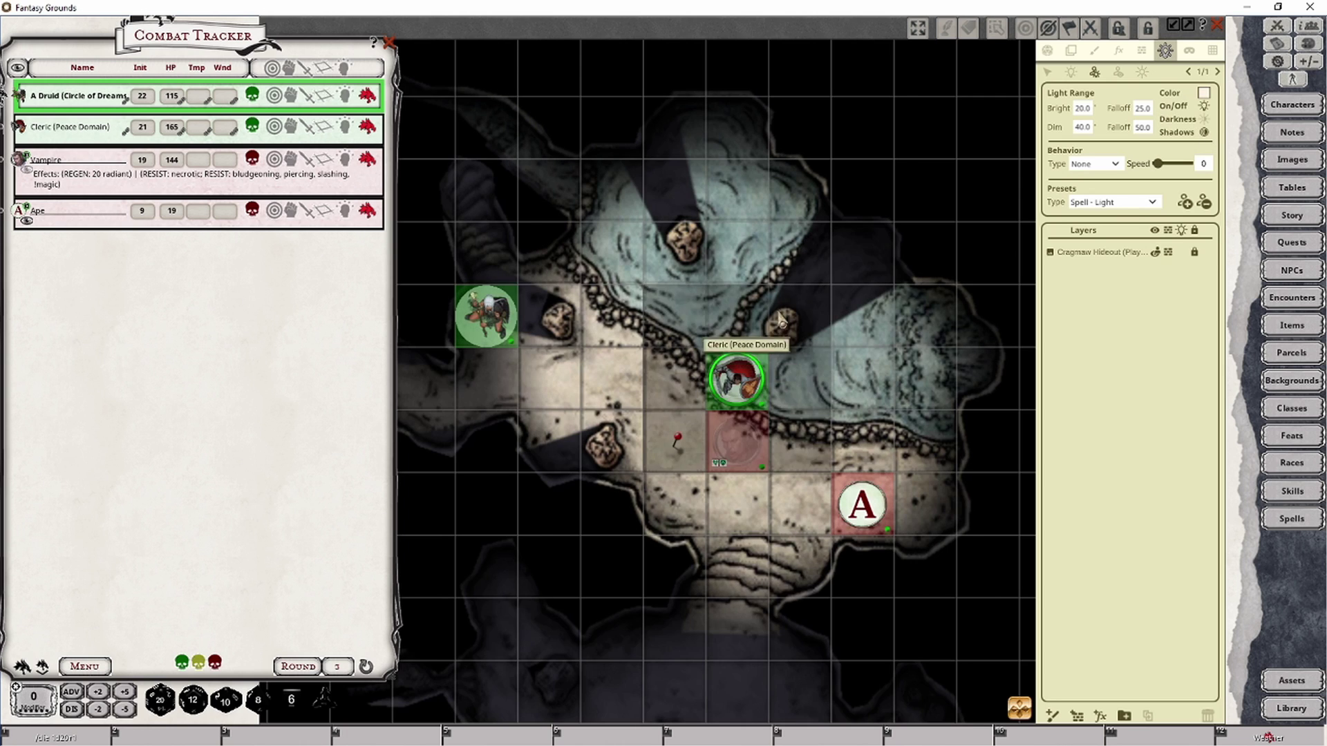
{"action": "left_click", "coordinate": [1206, 136]}
{"action": "left_click", "coordinate": [1207, 139]}
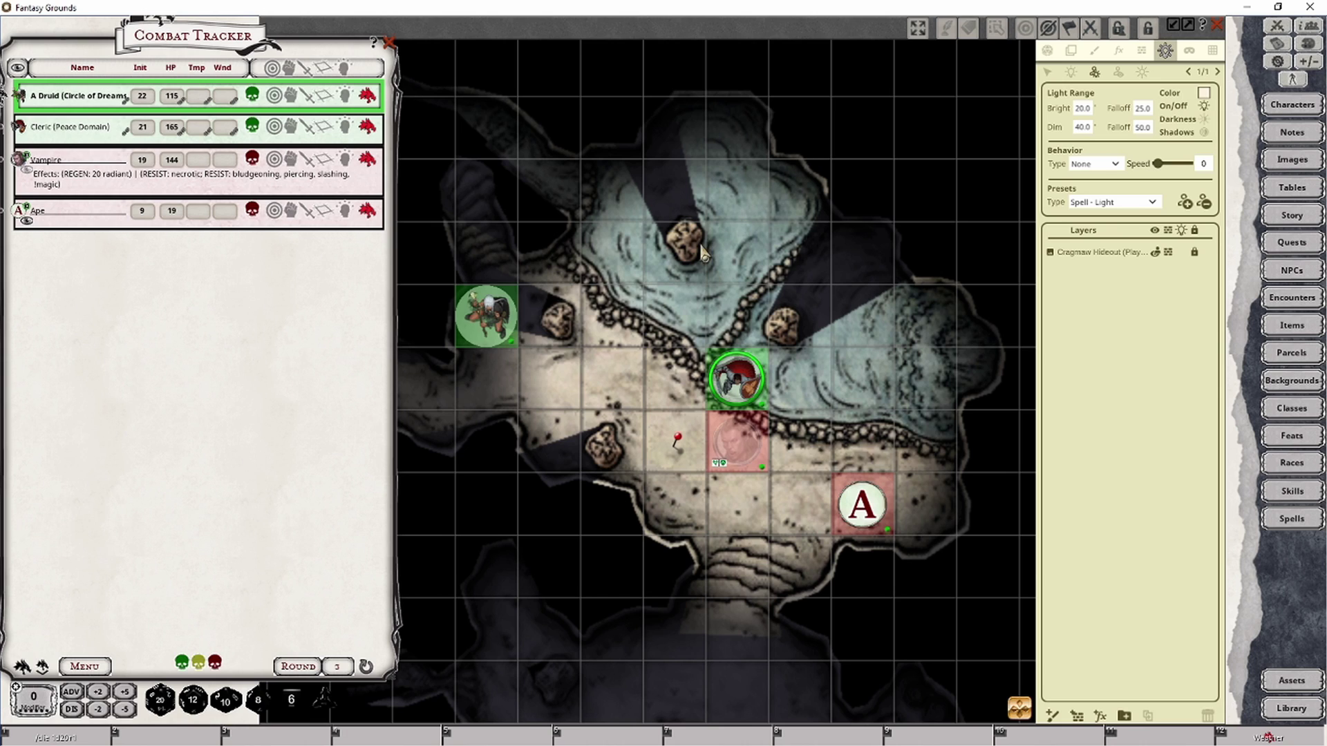
{"action": "left_click", "coordinate": [1204, 132]}
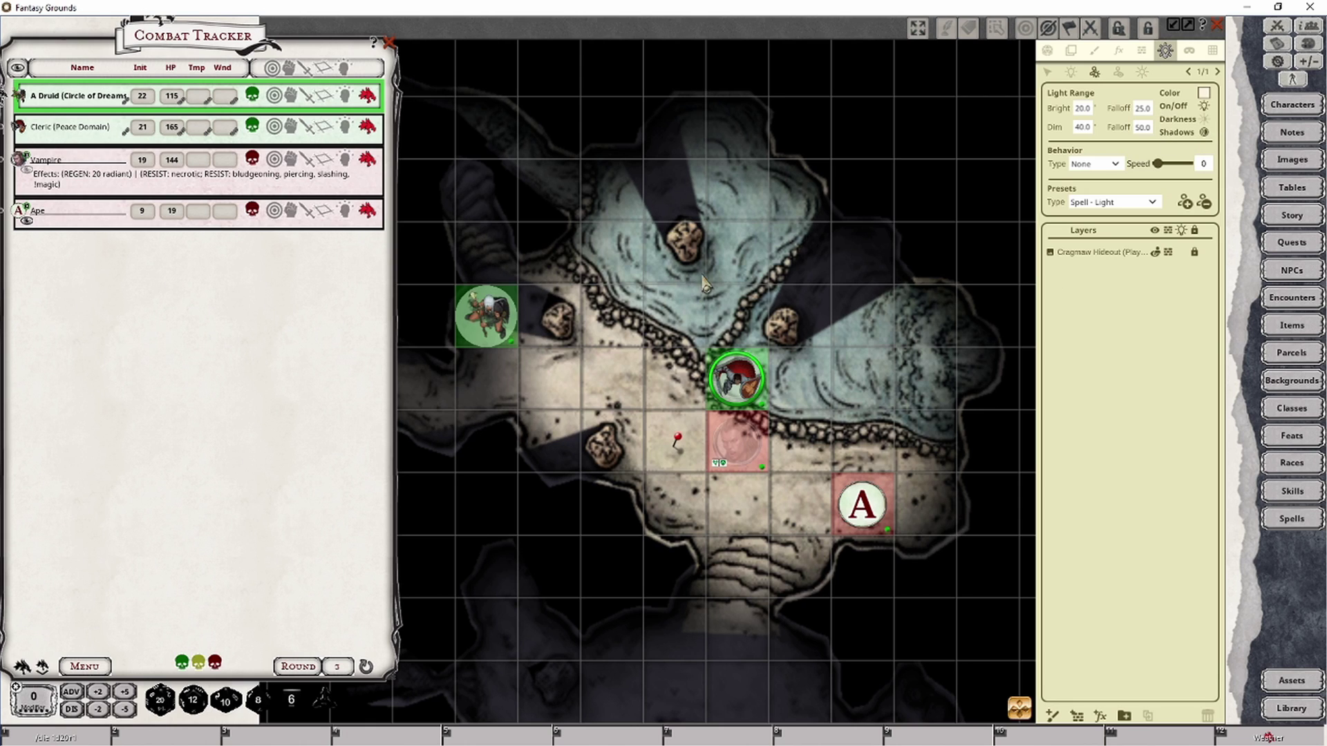